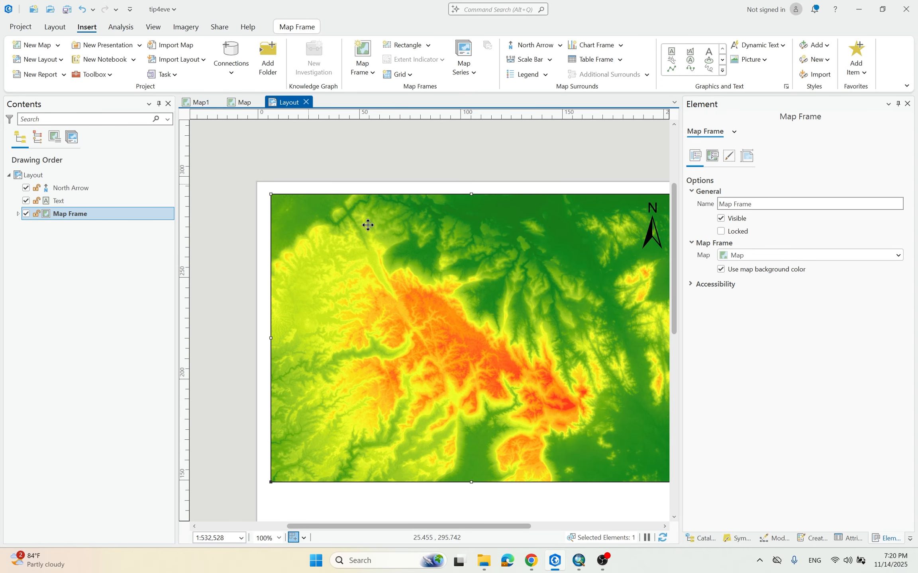
Insert a legend about 42 mm wide and 52 mm tall in the blank page area below the map frame.
{"action": "left_click_drag", "start_coordinate": [486, 311], "coordinate": [440, 275]}
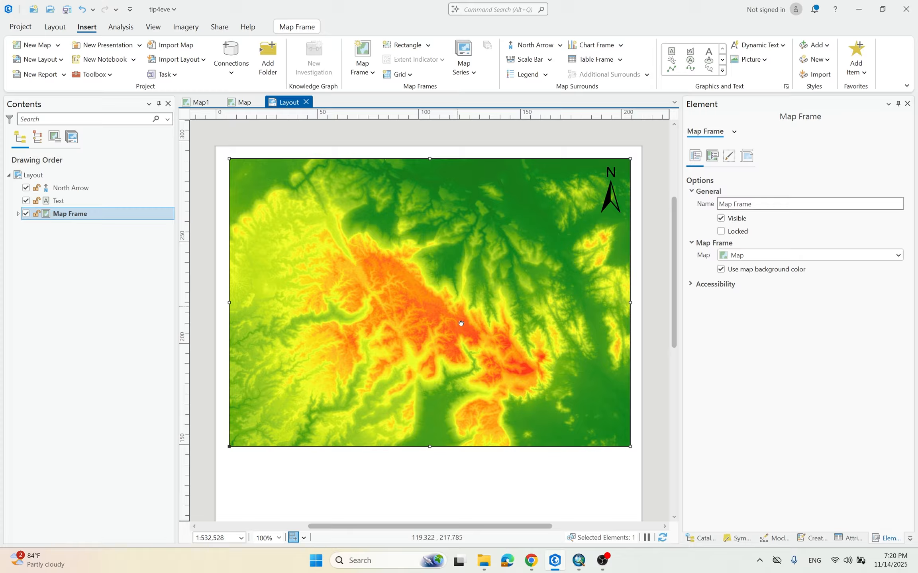
{"action": "left_click_drag", "start_coordinate": [461, 323], "coordinate": [449, 329]}
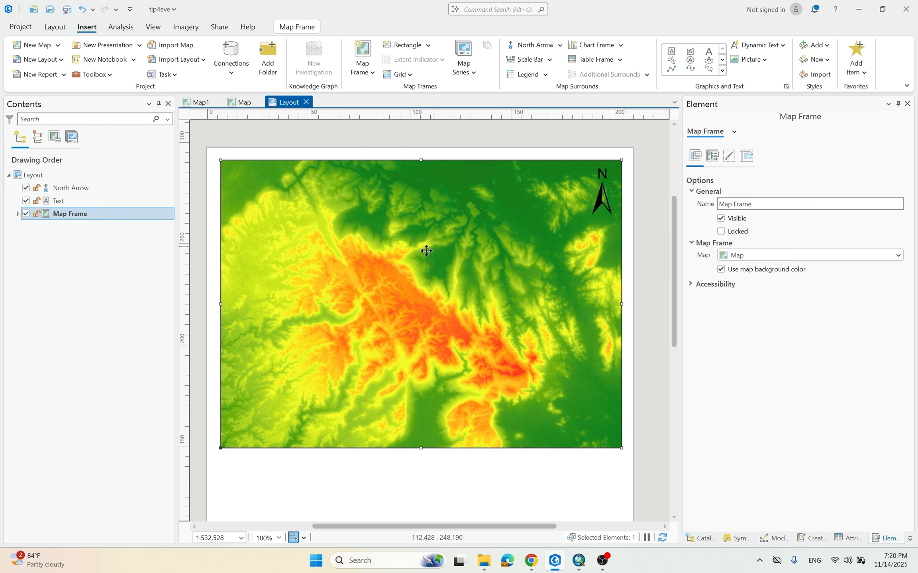
{"action": "scroll", "coordinate": [410, 328], "scroll_direction": "down", "scroll_amount": 2}
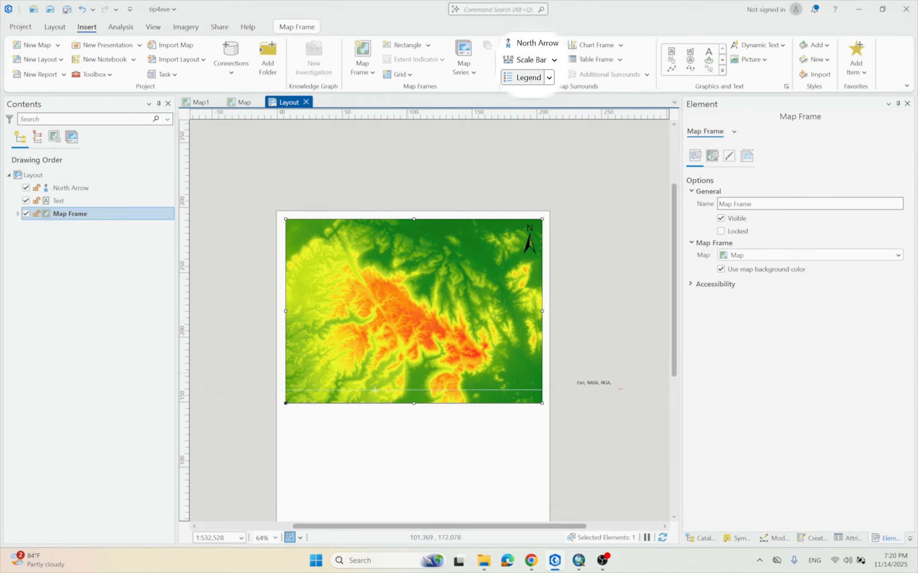
{"action": "left_click_drag", "start_coordinate": [282, 272], "coordinate": [368, 379]}
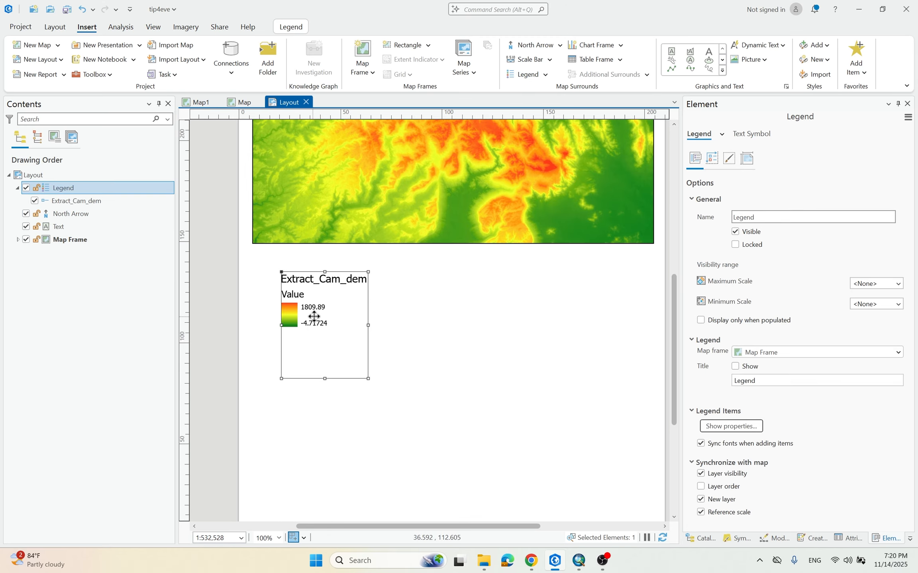
Examine the new legend's layer name, heading, colour ramp and value labels below the map frame.
{"action": "scroll", "coordinate": [314, 316], "scroll_direction": "up", "scroll_amount": 2}
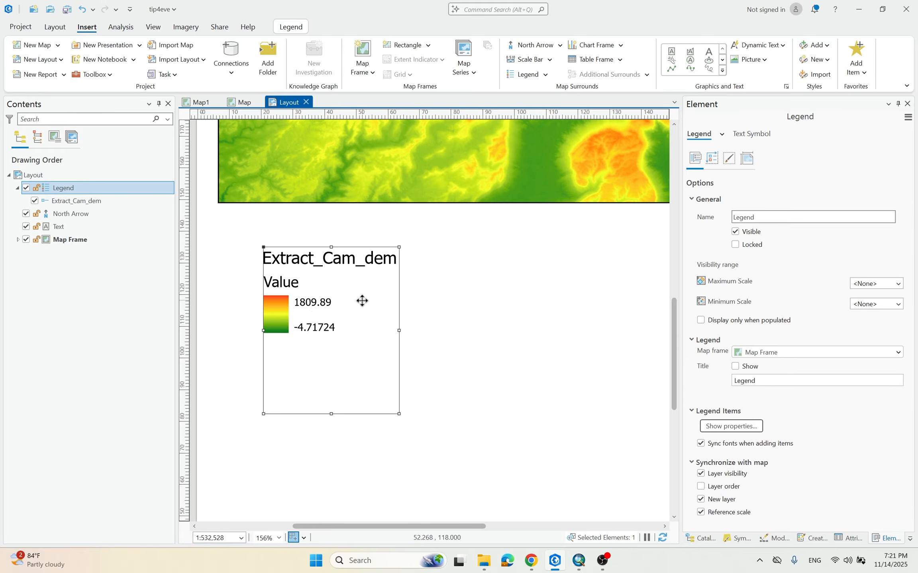
{"action": "scroll", "coordinate": [362, 300], "scroll_direction": "down", "scroll_amount": 2}
{"action": "scroll", "coordinate": [356, 278], "scroll_direction": "up", "scroll_amount": 2}
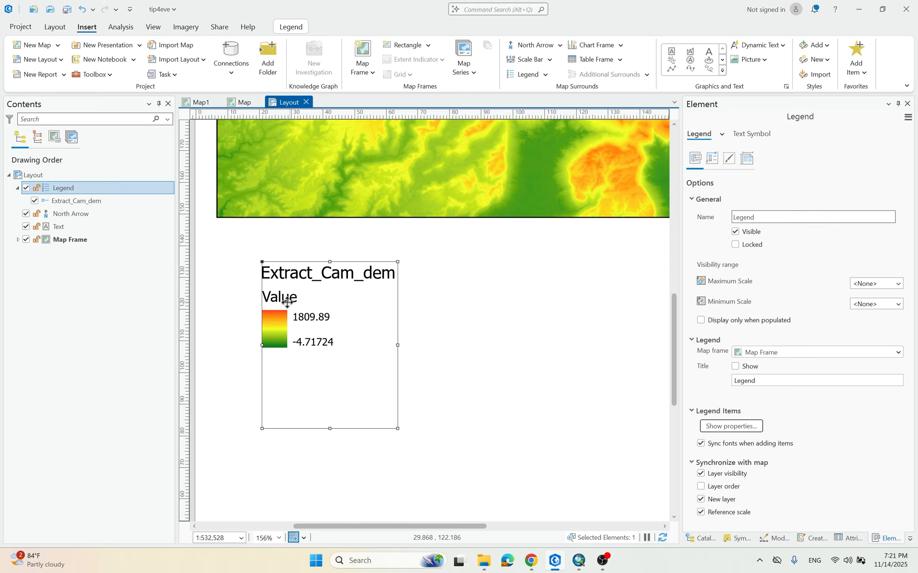
{"action": "scroll", "coordinate": [284, 299], "scroll_direction": "down", "scroll_amount": 3}
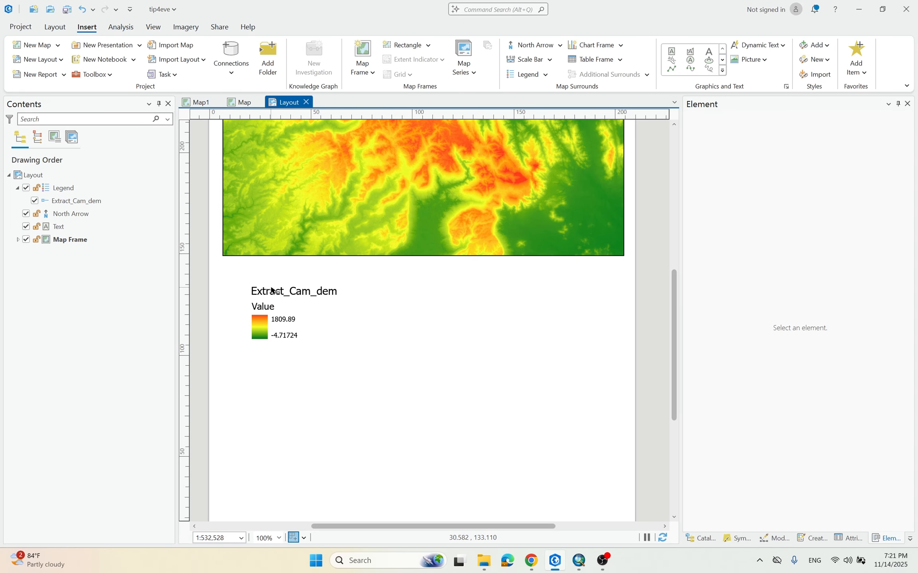
{"action": "scroll", "coordinate": [272, 290], "scroll_direction": "up", "scroll_amount": 2}
{"action": "left_click", "coordinate": [321, 323]}
{"action": "scroll", "coordinate": [422, 370], "scroll_direction": "down", "scroll_amount": 4}
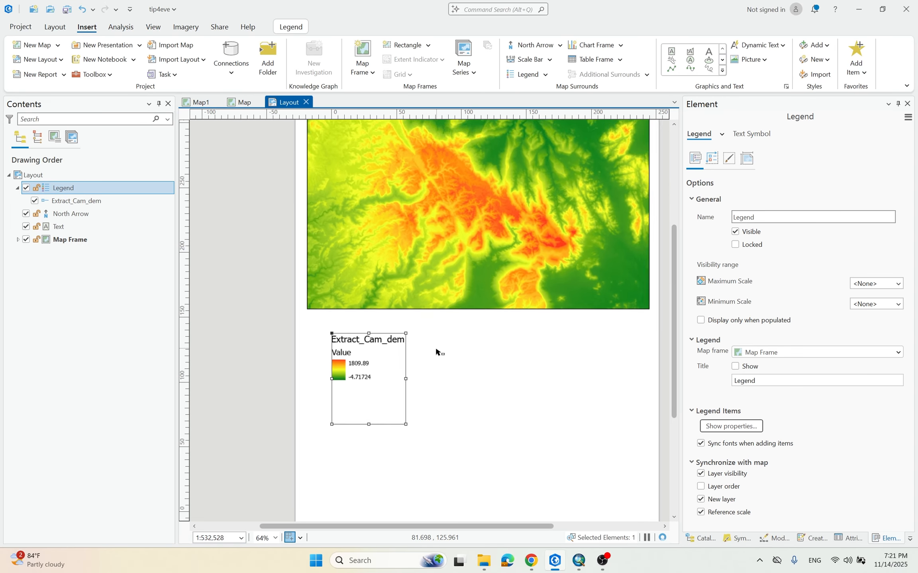
{"action": "scroll", "coordinate": [424, 342], "scroll_direction": "up", "scroll_amount": 1}
{"action": "scroll", "coordinate": [383, 371], "scroll_direction": "down", "scroll_amount": 2}
{"action": "scroll", "coordinate": [382, 373], "scroll_direction": "up", "scroll_amount": 3}
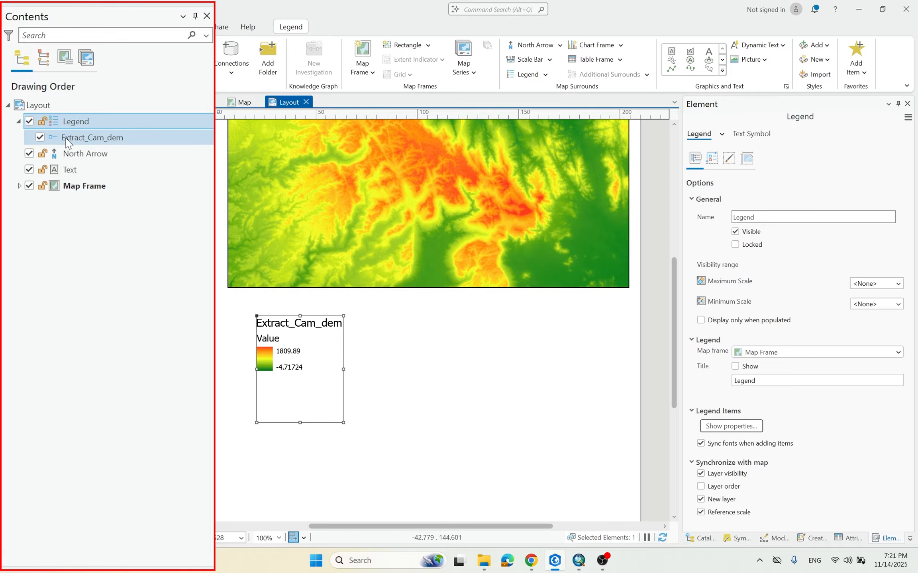
Hide the layer name and headings of the Extract_Cam_dem legend item.
{"action": "left_click", "coordinate": [78, 139]}
{"action": "left_click", "coordinate": [78, 142]}
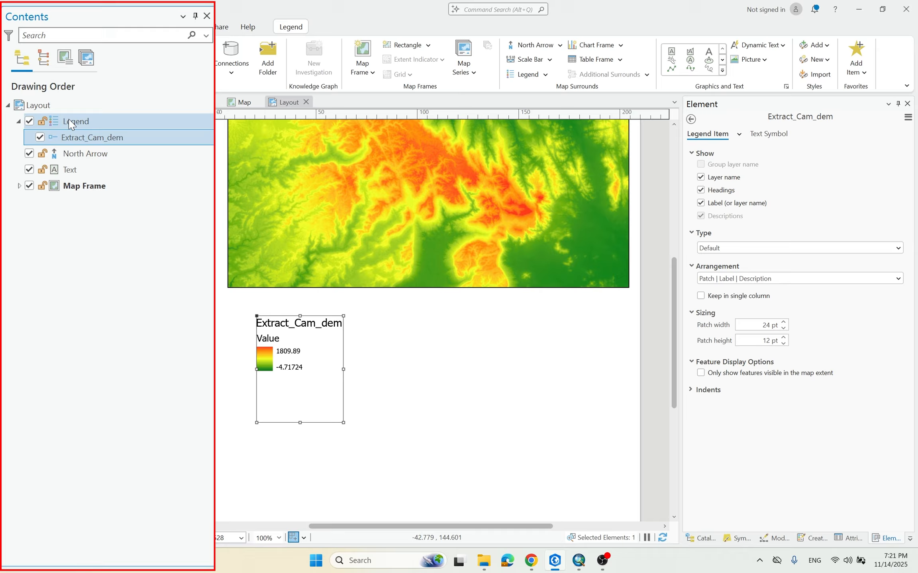
{"action": "left_click", "coordinate": [71, 122]}
{"action": "left_click", "coordinate": [61, 142]}
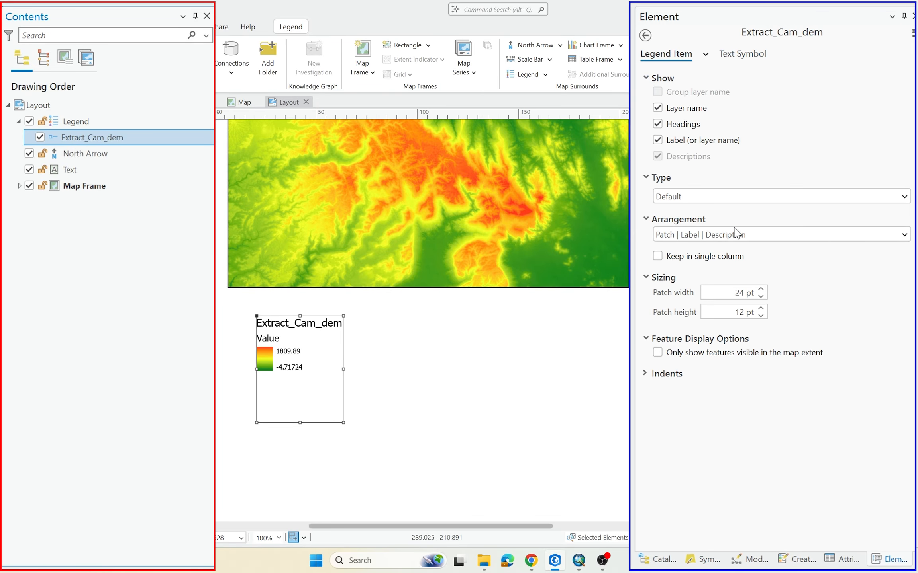
{"action": "left_click", "coordinate": [657, 109]}
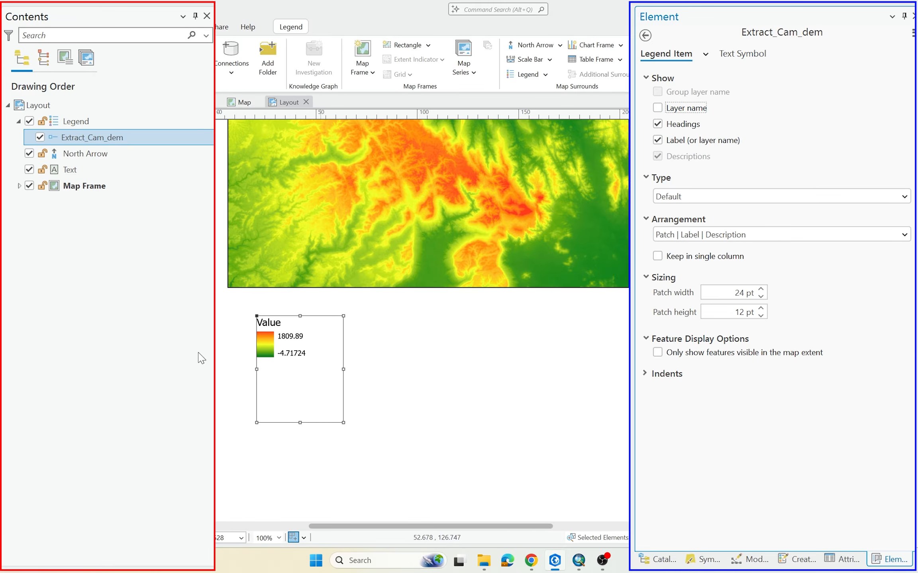
{"action": "left_click", "coordinate": [657, 125]}
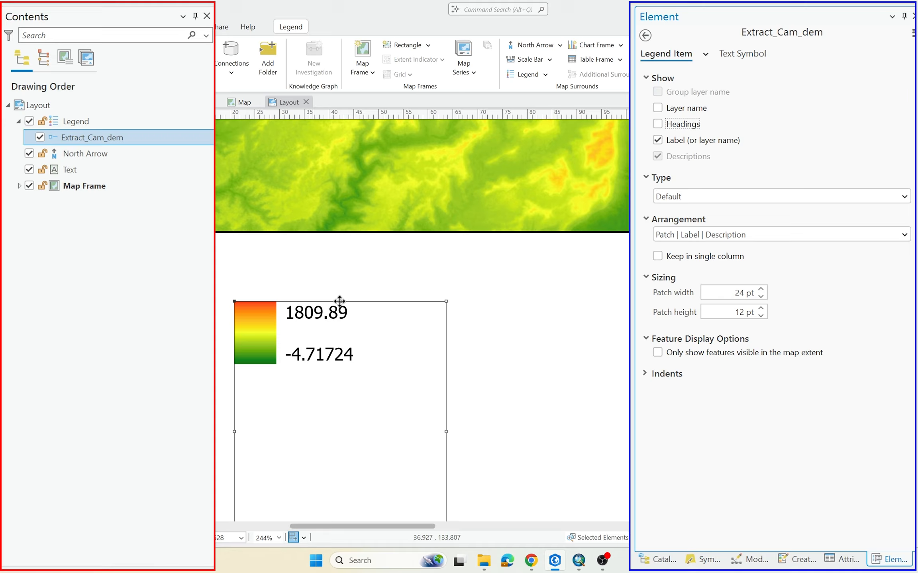
{"action": "scroll", "coordinate": [338, 298], "scroll_direction": "up", "scroll_amount": 2}
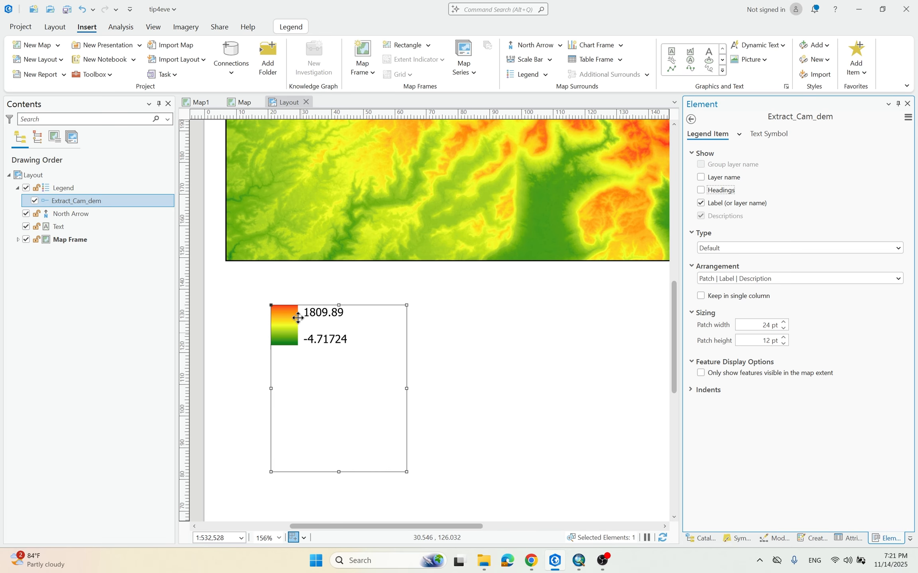
{"action": "scroll", "coordinate": [274, 286], "scroll_direction": "down", "scroll_amount": 2}
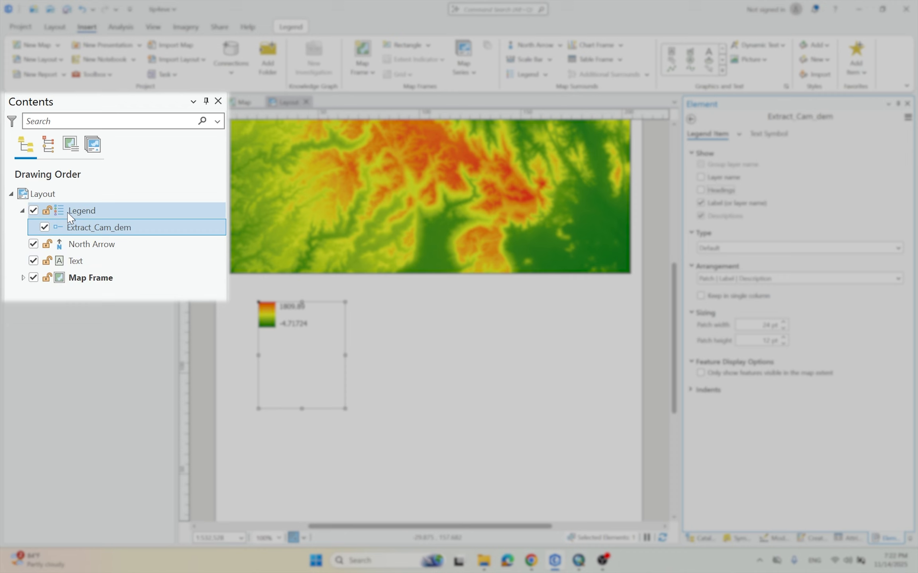
Show the legend's title and set its text to "រយៈកំពស់".
{"action": "left_click", "coordinate": [114, 210]}
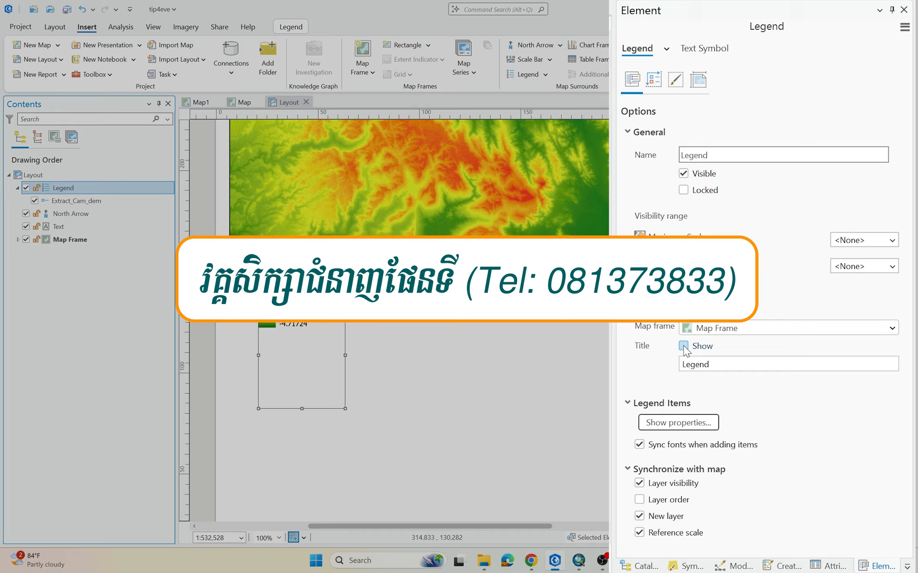
{"action": "left_click", "coordinate": [684, 346]}
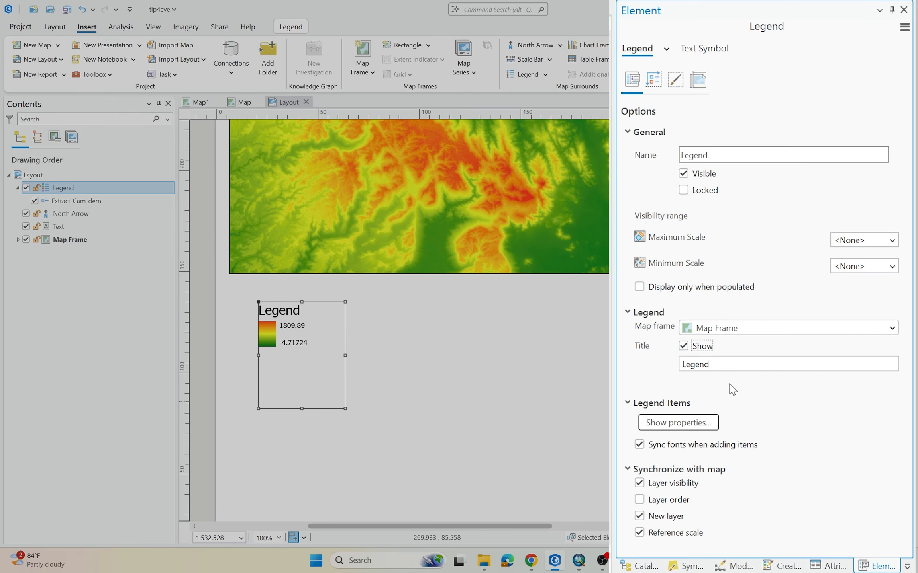
{"action": "left_click", "coordinate": [733, 365]}
{"action": "key", "text": "BackSpace"}
{"action": "type", "text": "ពស់"}
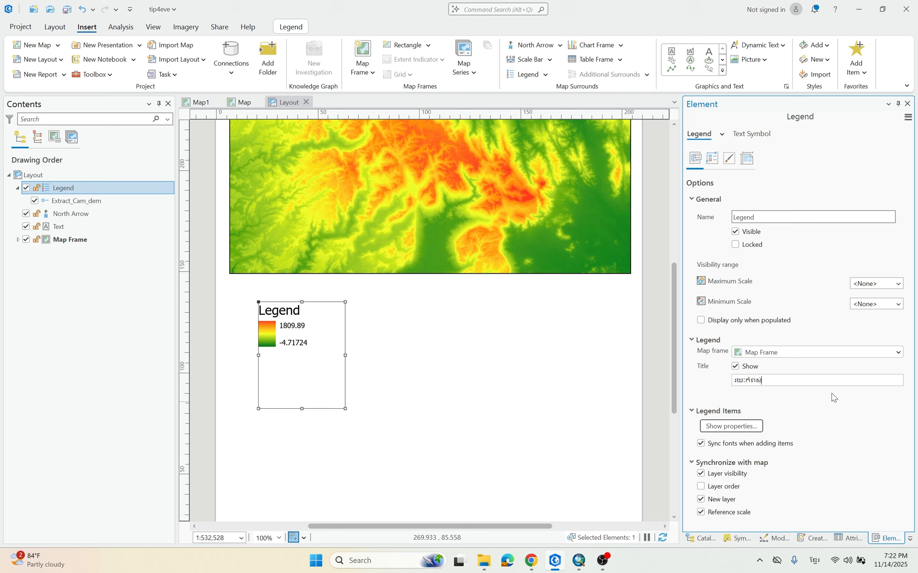
{"action": "left_click", "coordinate": [800, 411]}
Inspect the legend's Khmer title, colour ramp and maximum and minimum elevation labels up close.
{"action": "scroll", "coordinate": [297, 299], "scroll_direction": "up", "scroll_amount": 3}
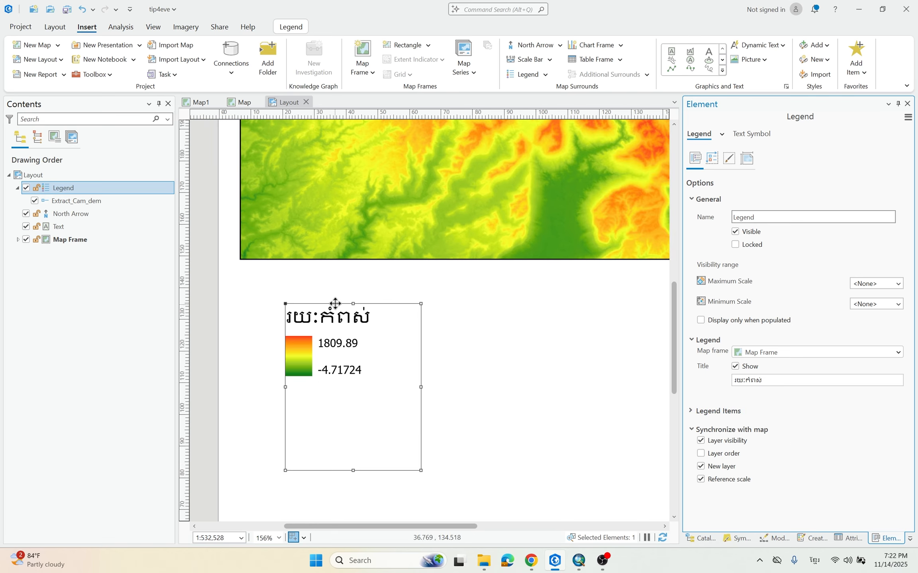
{"action": "scroll", "coordinate": [321, 345], "scroll_direction": "up", "scroll_amount": 4}
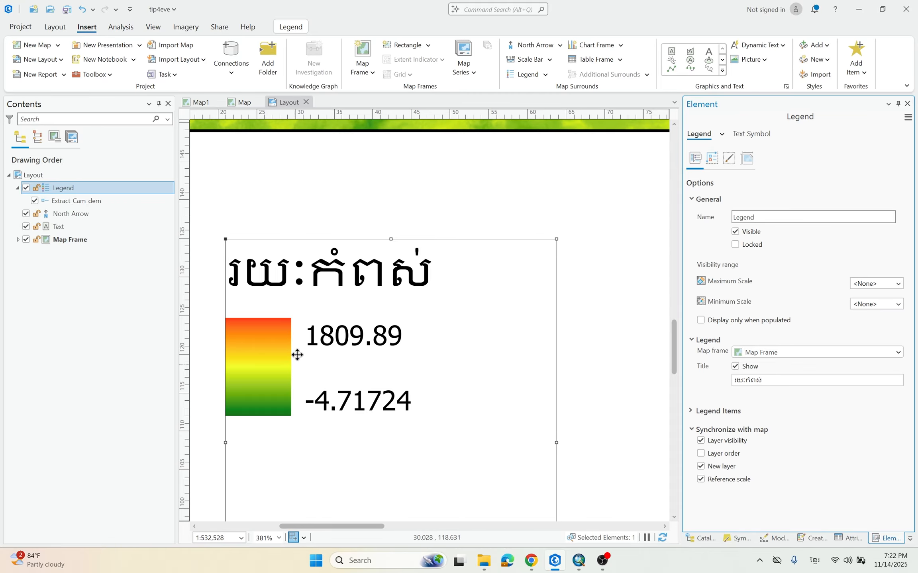
{"action": "scroll", "coordinate": [308, 331], "scroll_direction": "up", "scroll_amount": 3}
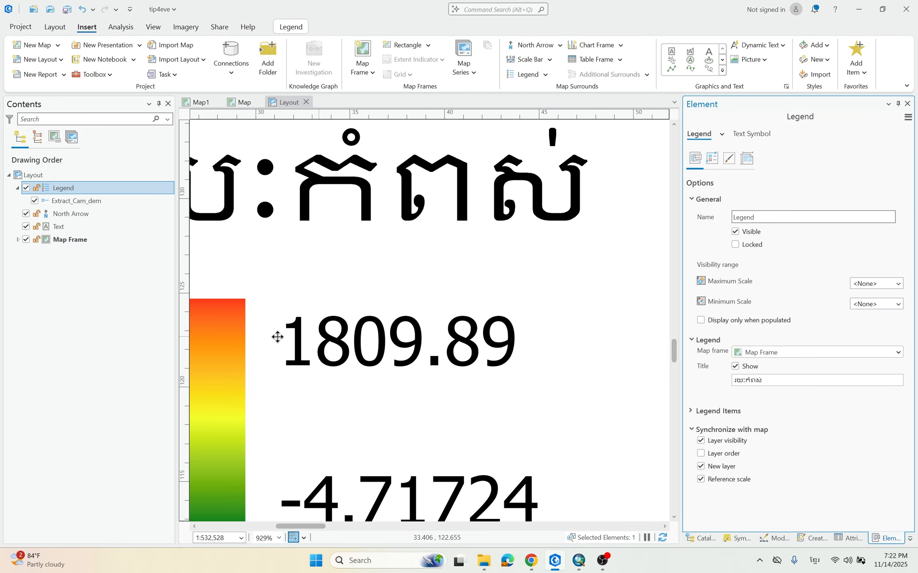
{"action": "scroll", "coordinate": [390, 352], "scroll_direction": "down", "scroll_amount": 2}
{"action": "scroll", "coordinate": [430, 368], "scroll_direction": "up", "scroll_amount": 2}
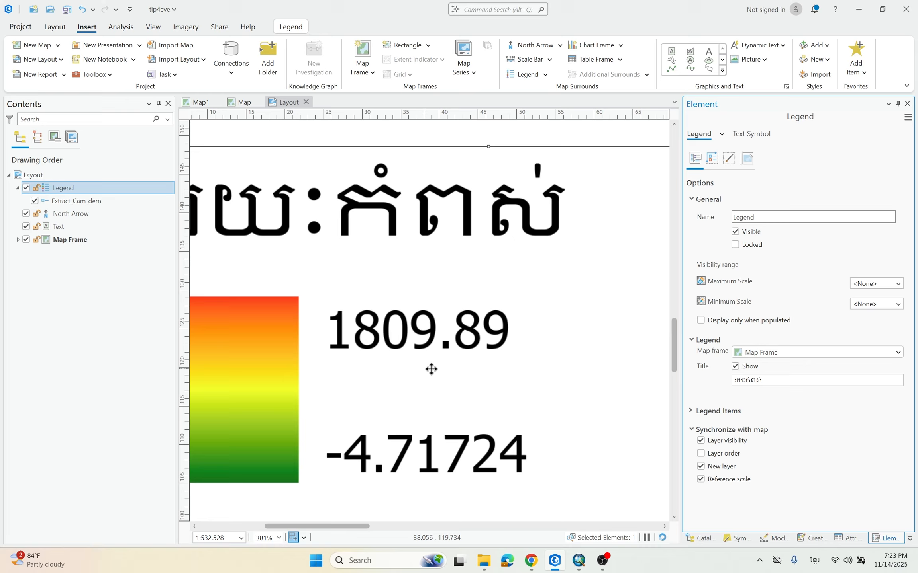
{"action": "scroll", "coordinate": [367, 366], "scroll_direction": "down", "scroll_amount": 2}
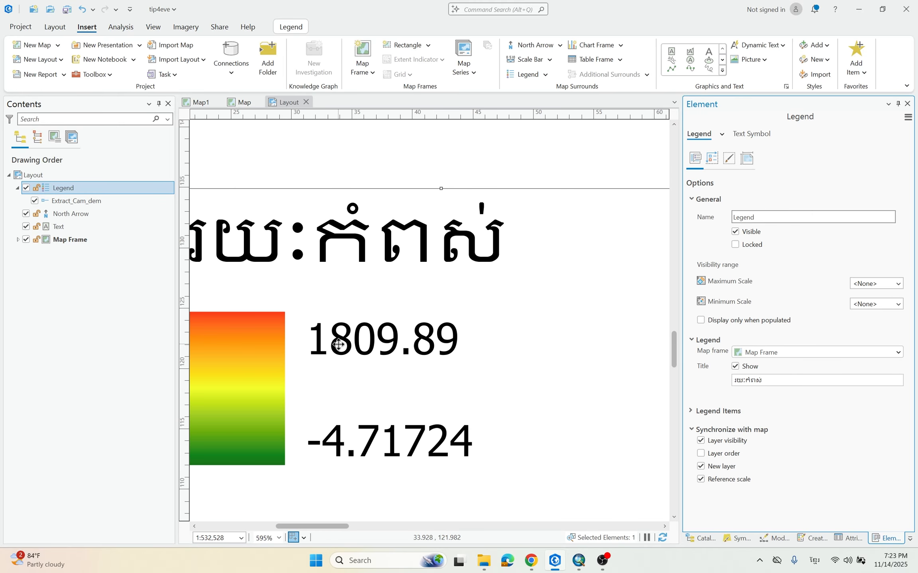
{"action": "scroll", "coordinate": [349, 325], "scroll_direction": "down", "scroll_amount": 2}
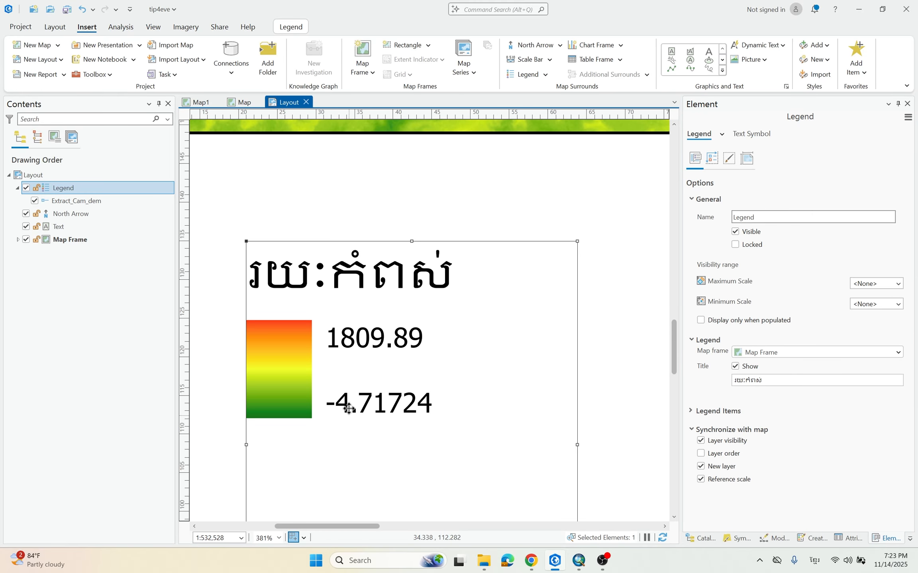
{"action": "scroll", "coordinate": [335, 336], "scroll_direction": "up", "scroll_amount": 12}
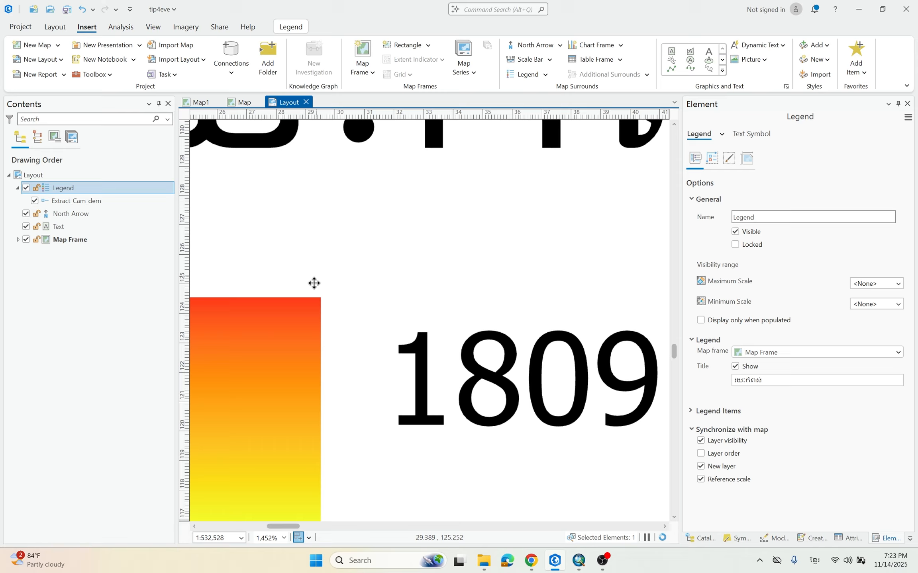
{"action": "scroll", "coordinate": [326, 346], "scroll_direction": "down", "scroll_amount": 12}
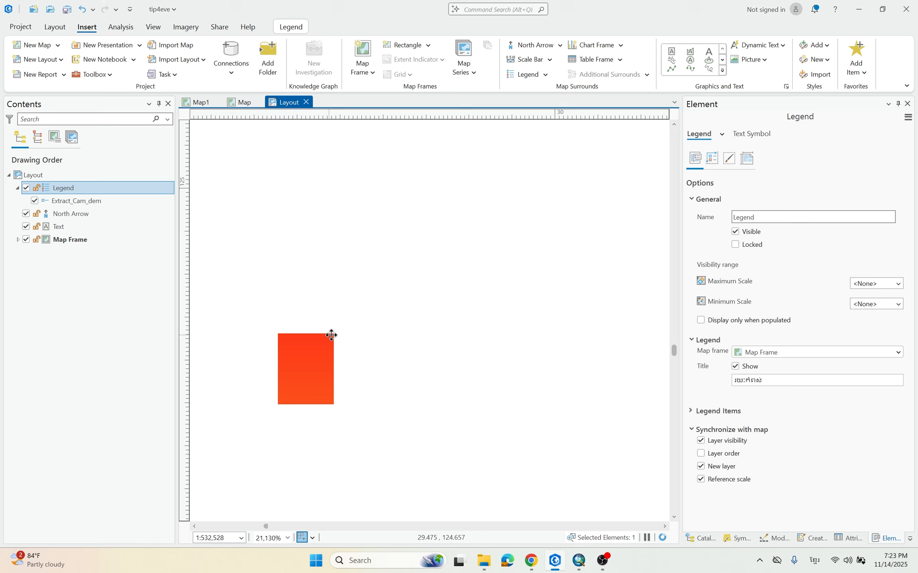
{"action": "scroll", "coordinate": [352, 389], "scroll_direction": "up", "scroll_amount": 4}
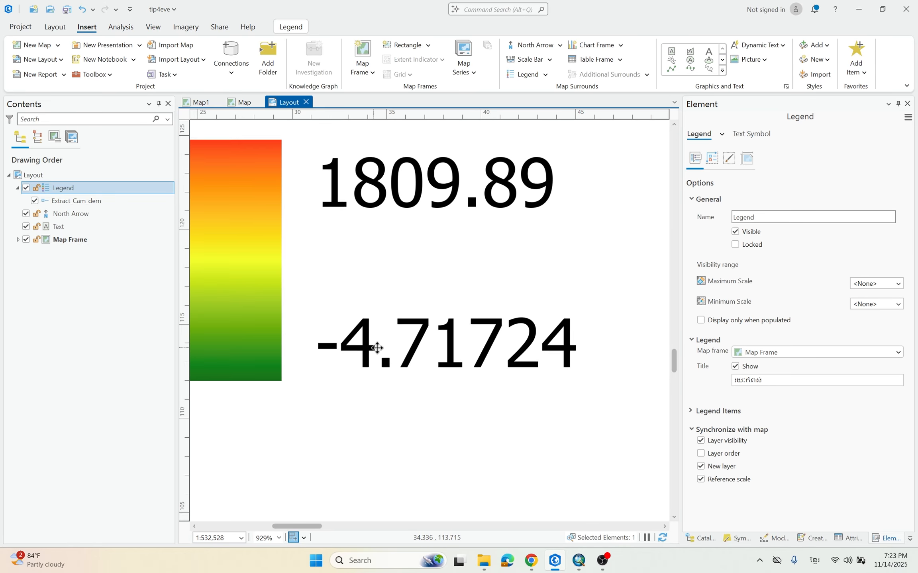
{"action": "scroll", "coordinate": [379, 348], "scroll_direction": "down", "scroll_amount": 4}
{"action": "scroll", "coordinate": [472, 363], "scroll_direction": "up", "scroll_amount": 2}
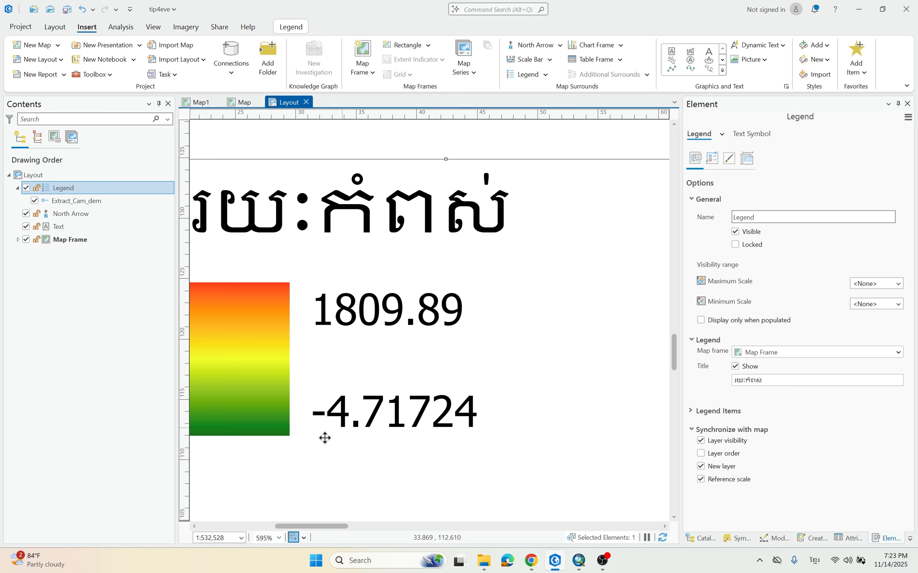
{"action": "scroll", "coordinate": [315, 434], "scroll_direction": "up", "scroll_amount": 4}
{"action": "scroll", "coordinate": [369, 404], "scroll_direction": "down", "scroll_amount": 2}
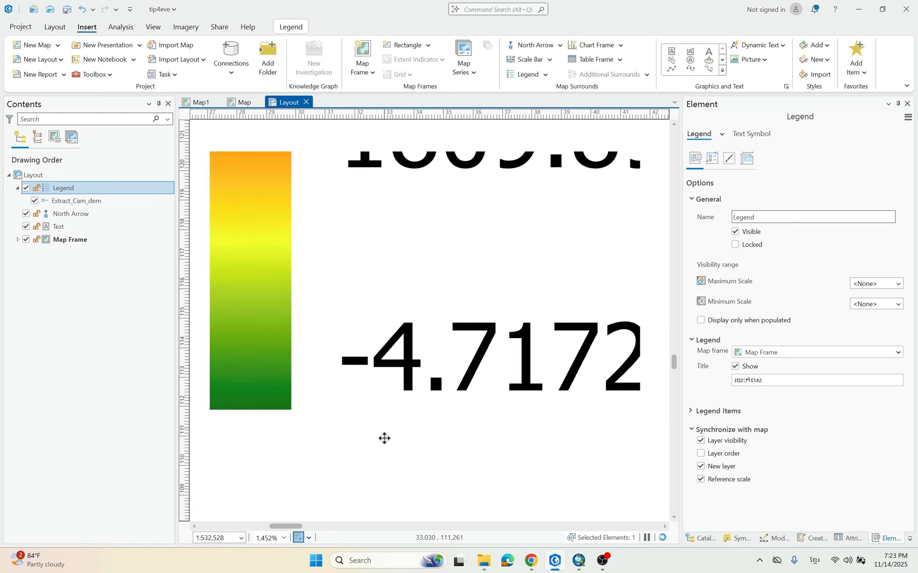
{"action": "scroll", "coordinate": [458, 205], "scroll_direction": "down", "scroll_amount": 3}
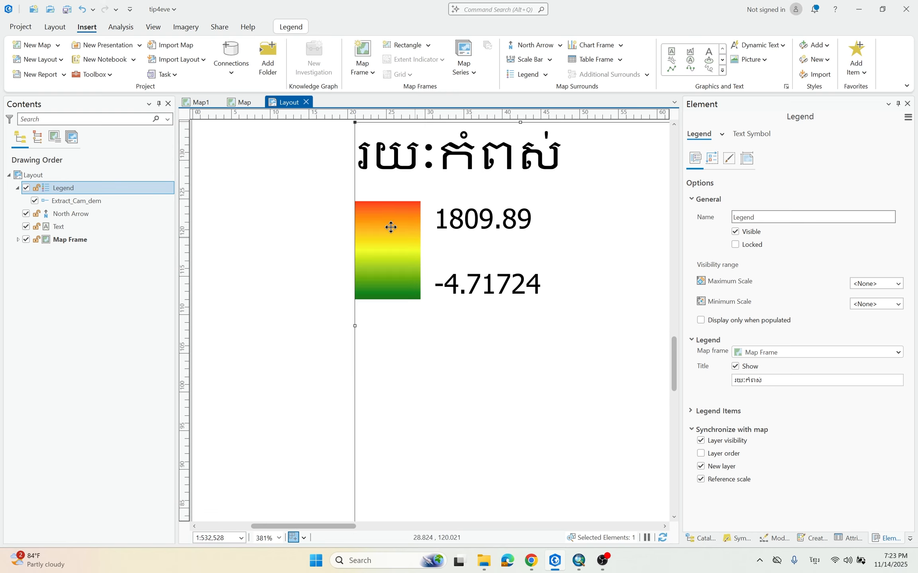
{"action": "scroll", "coordinate": [487, 256], "scroll_direction": "up", "scroll_amount": 2}
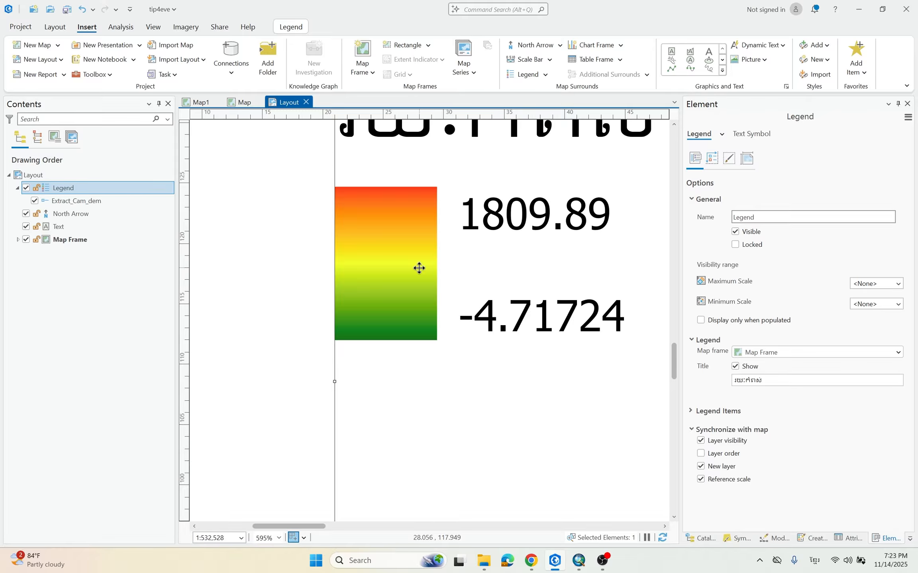
{"action": "scroll", "coordinate": [409, 260], "scroll_direction": "up", "scroll_amount": 2}
{"action": "scroll", "coordinate": [367, 301], "scroll_direction": "down", "scroll_amount": 5}
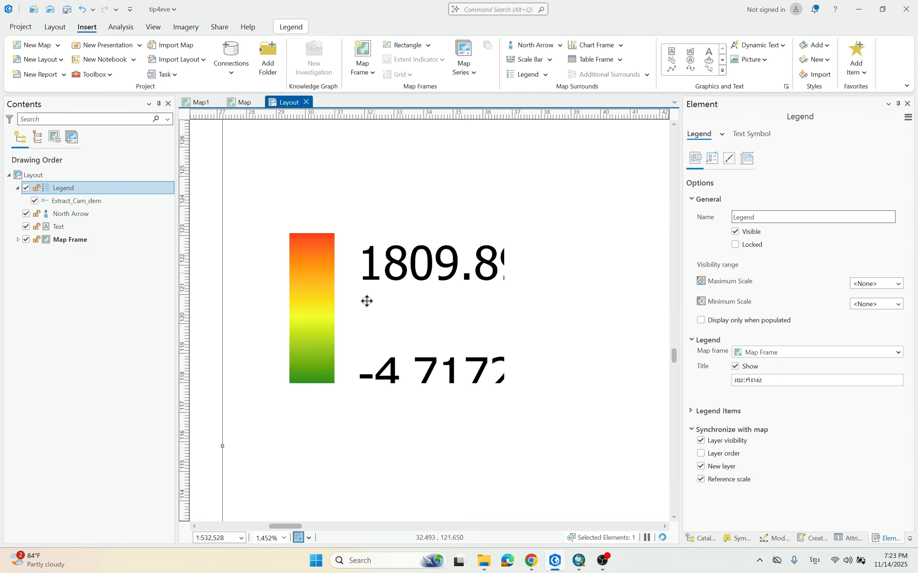
{"action": "scroll", "coordinate": [304, 262], "scroll_direction": "up", "scroll_amount": 3}
{"action": "scroll", "coordinate": [343, 277], "scroll_direction": "down", "scroll_amount": 2}
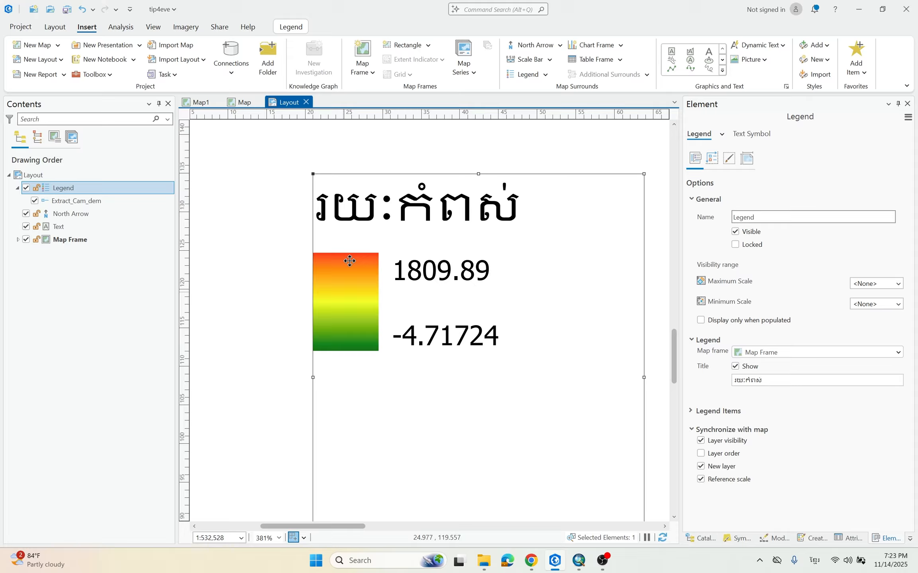
{"action": "left_click", "coordinate": [247, 296]}
{"action": "left_click", "coordinate": [338, 267]}
{"action": "scroll", "coordinate": [277, 343], "scroll_direction": "down", "scroll_amount": 2}
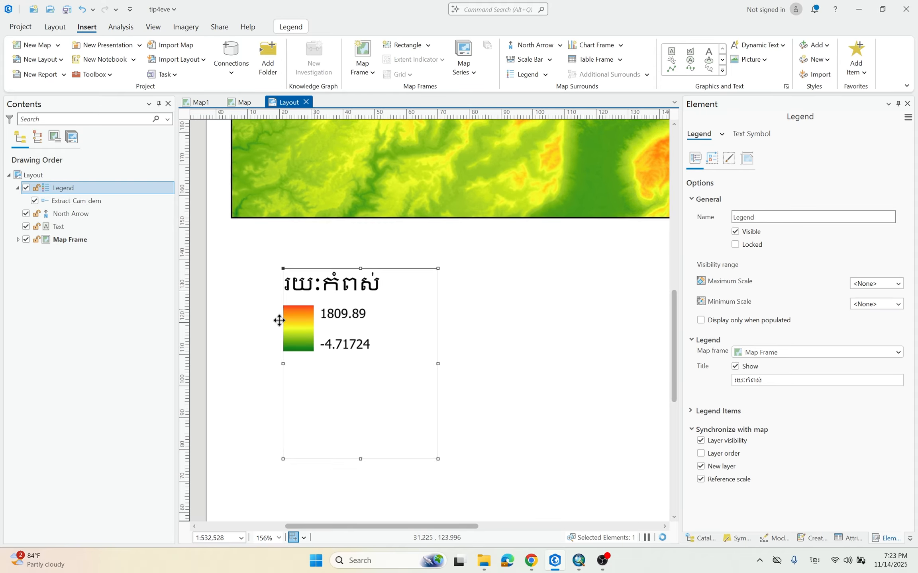
{"action": "left_click", "coordinate": [522, 380]}
{"action": "scroll", "coordinate": [279, 317], "scroll_direction": "up", "scroll_amount": 2}
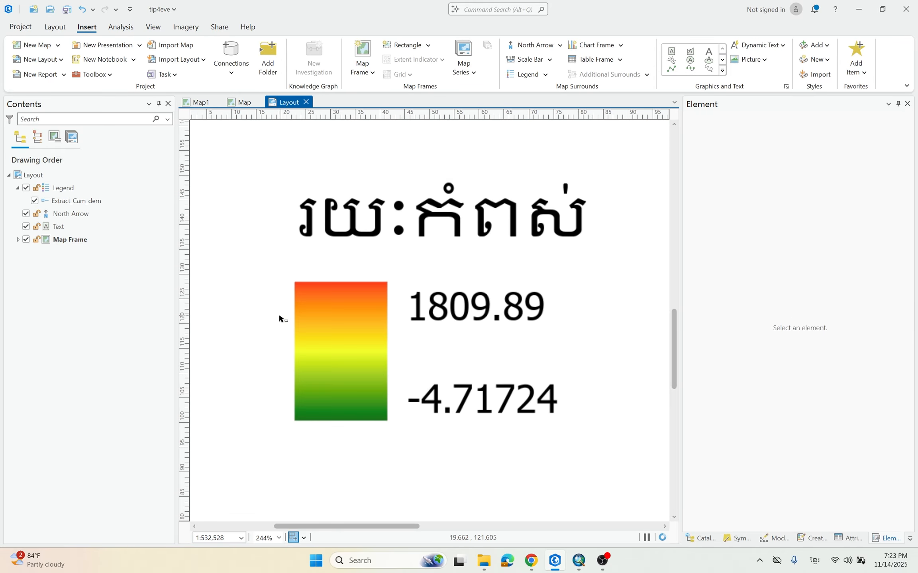
Change the font of the legend's text to Khmer OS Siemreap.
{"action": "scroll", "coordinate": [280, 317], "scroll_direction": "down", "scroll_amount": 1}
{"action": "left_click", "coordinate": [368, 246]}
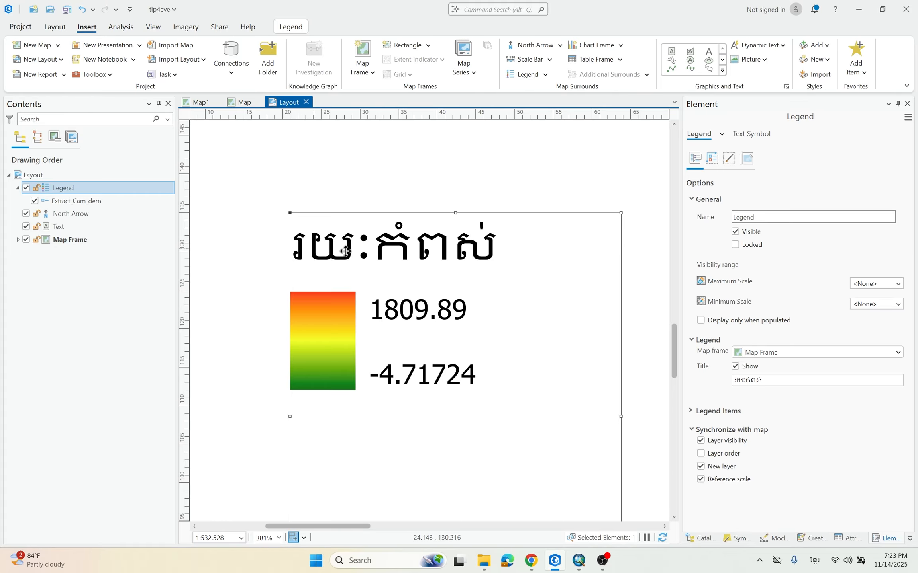
{"action": "left_click", "coordinate": [291, 26]}
{"action": "left_click", "coordinate": [483, 50]}
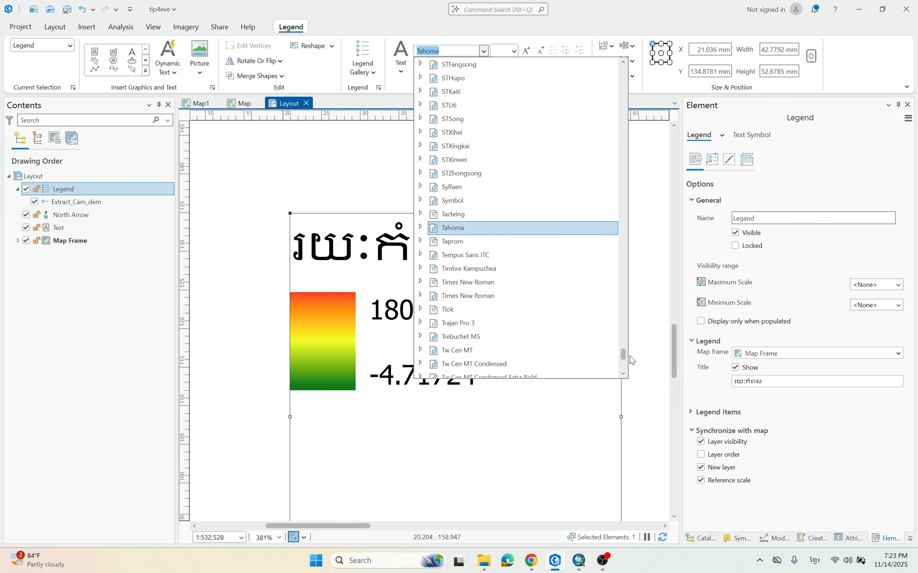
{"action": "left_click_drag", "start_coordinate": [623, 354], "coordinate": [623, 67]}
{"action": "left_click", "coordinate": [478, 96]}
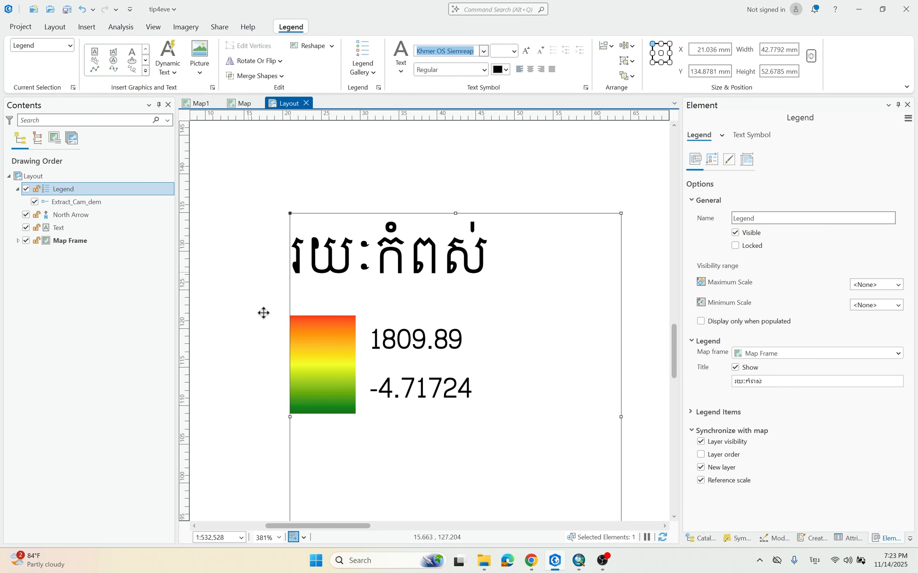
Examine the legend's Khmer title, colour ramp and value labels in the changed font, close up and from farther out.
{"action": "scroll", "coordinate": [392, 205], "scroll_direction": "down", "scroll_amount": 2}
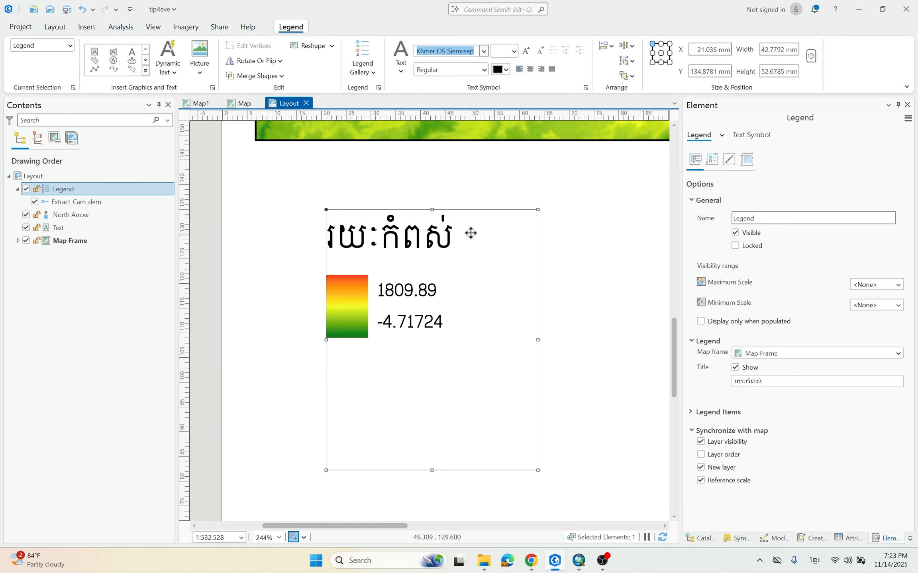
{"action": "scroll", "coordinate": [471, 233], "scroll_direction": "up", "scroll_amount": 2}
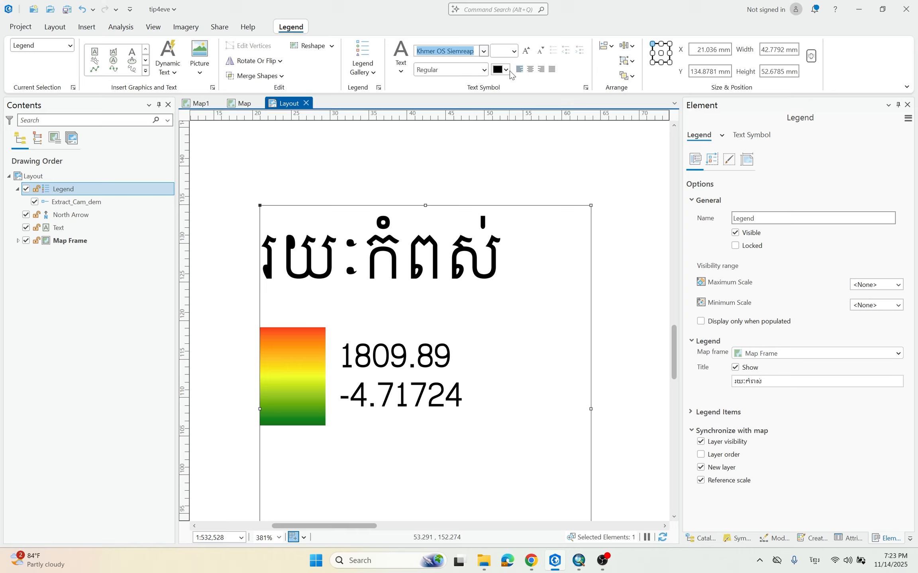
{"action": "scroll", "coordinate": [400, 239], "scroll_direction": "down", "scroll_amount": 4}
{"action": "left_click", "coordinate": [531, 309]}
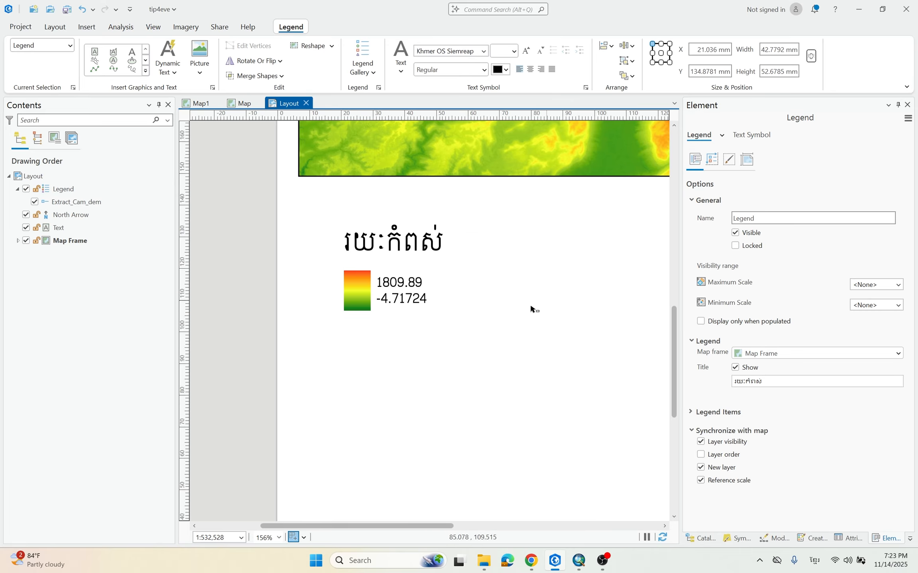
{"action": "left_click", "coordinate": [403, 294]}
{"action": "scroll", "coordinate": [440, 281], "scroll_direction": "up", "scroll_amount": 2}
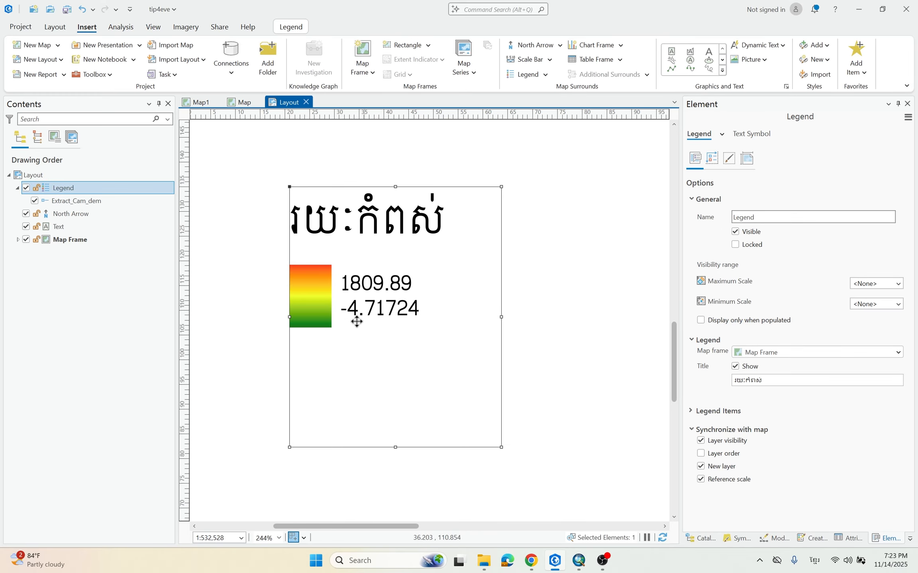
{"action": "left_click_drag", "start_coordinate": [370, 295], "coordinate": [383, 301]}
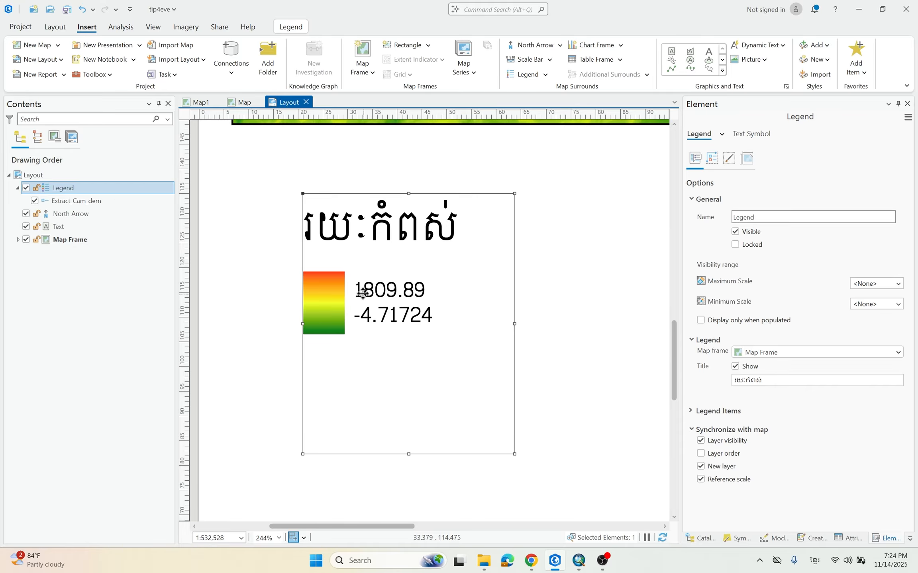
{"action": "scroll", "coordinate": [362, 293], "scroll_direction": "up", "scroll_amount": 2}
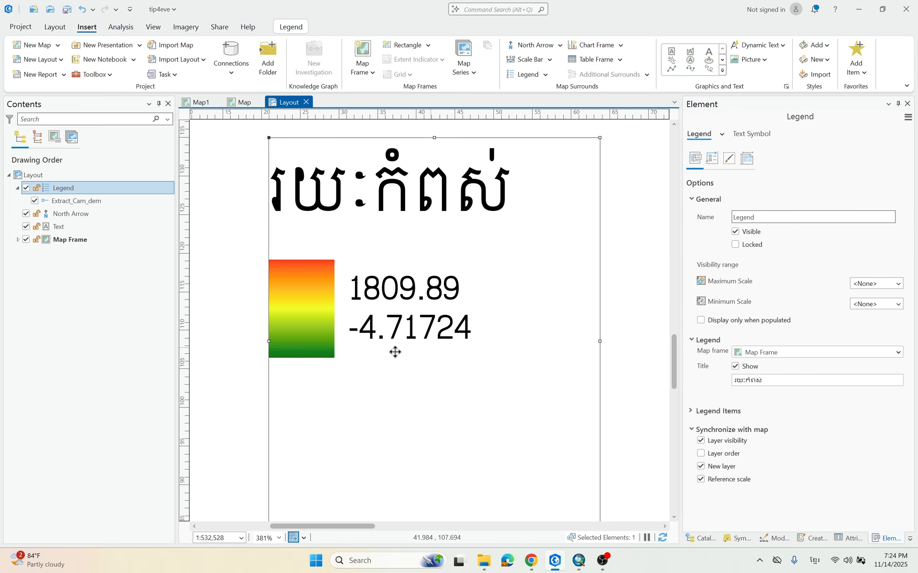
{"action": "left_click_drag", "start_coordinate": [466, 293], "coordinate": [440, 313]}
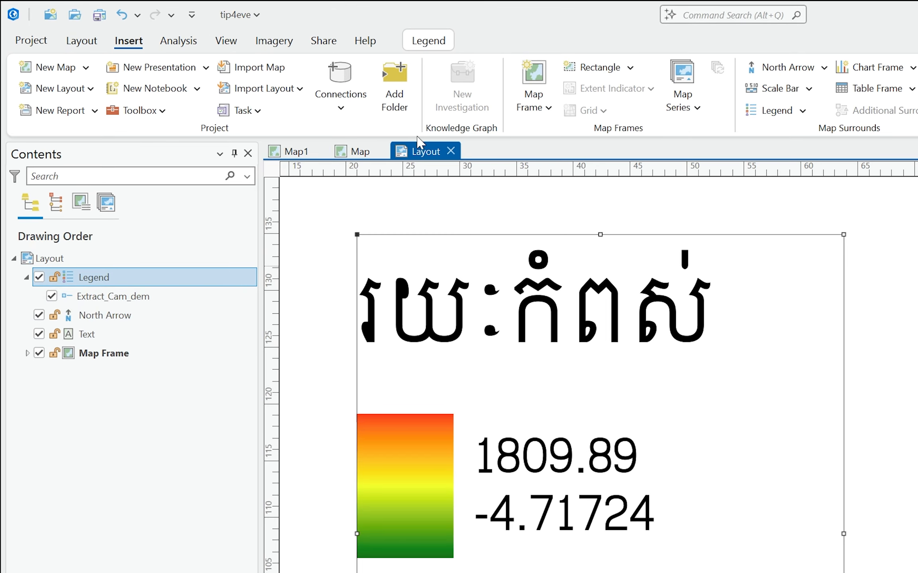
Open the symbology settings of the Extract_Cam_dem layer in Map, widen the pane and show the Advanced Labeling options.
{"action": "left_click", "coordinate": [357, 151]}
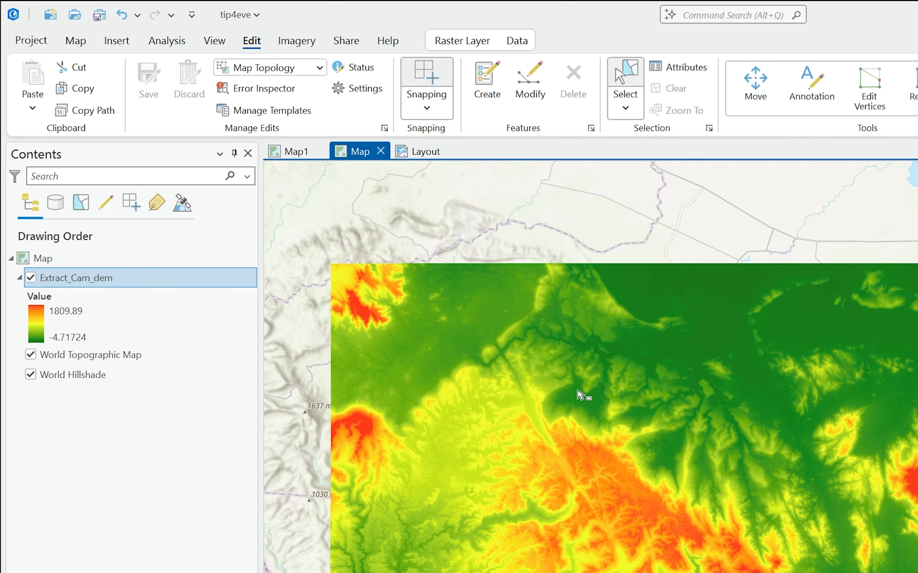
{"action": "scroll", "coordinate": [580, 395], "scroll_direction": "down", "scroll_amount": 2}
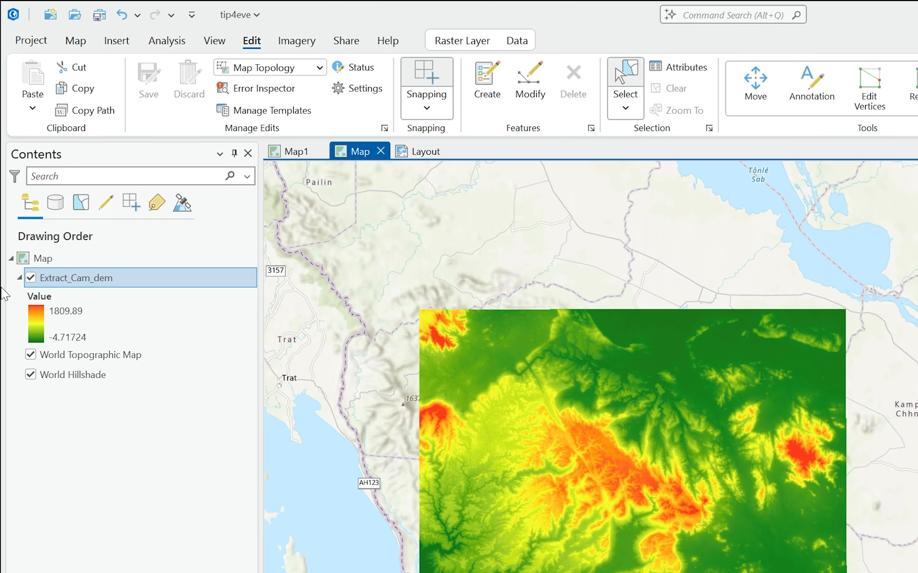
{"action": "right_click", "coordinate": [69, 281]}
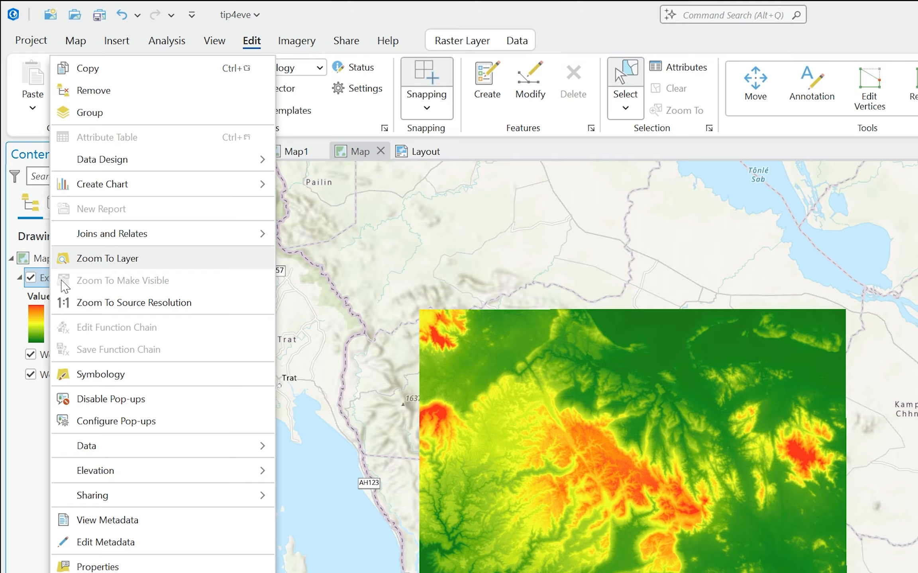
{"action": "left_click", "coordinate": [90, 378]}
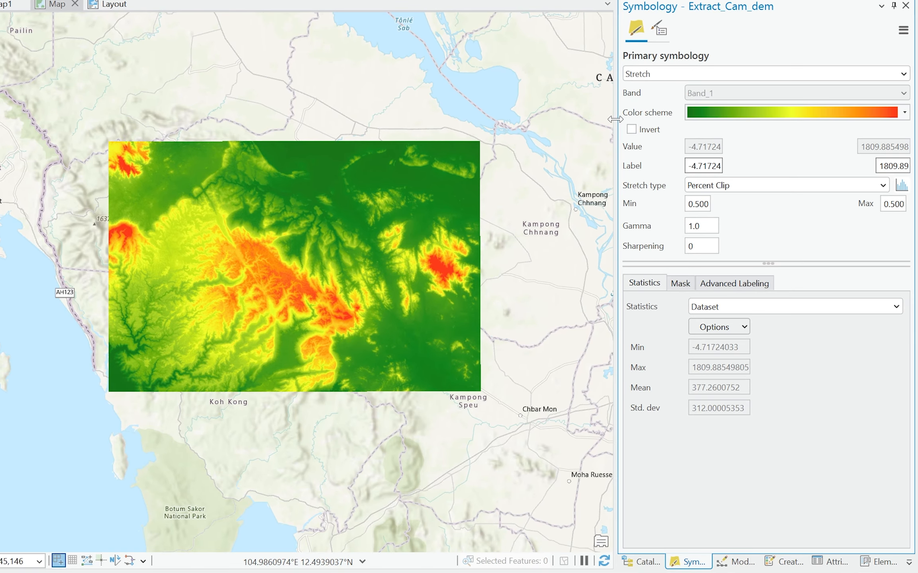
{"action": "left_click_drag", "start_coordinate": [615, 119], "coordinate": [549, 120]}
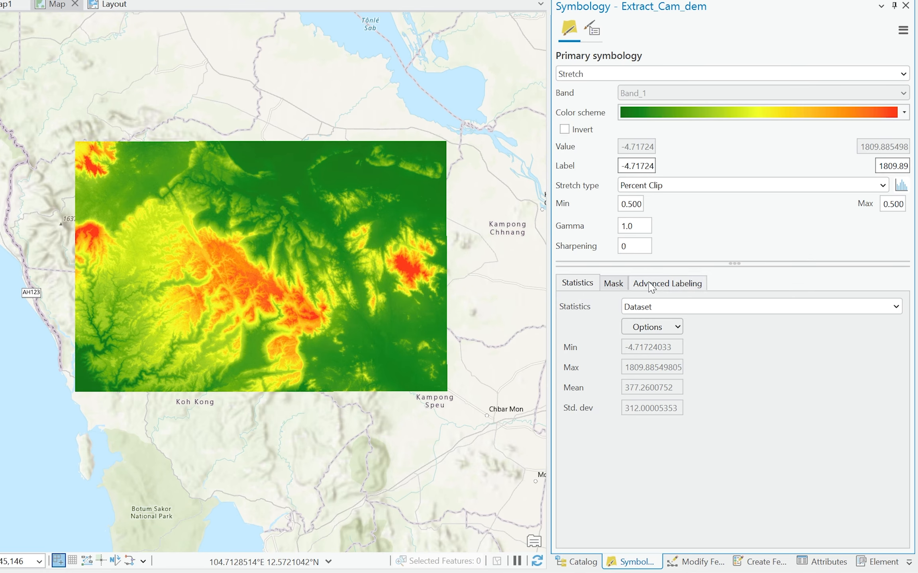
{"action": "left_click", "coordinate": [673, 285]}
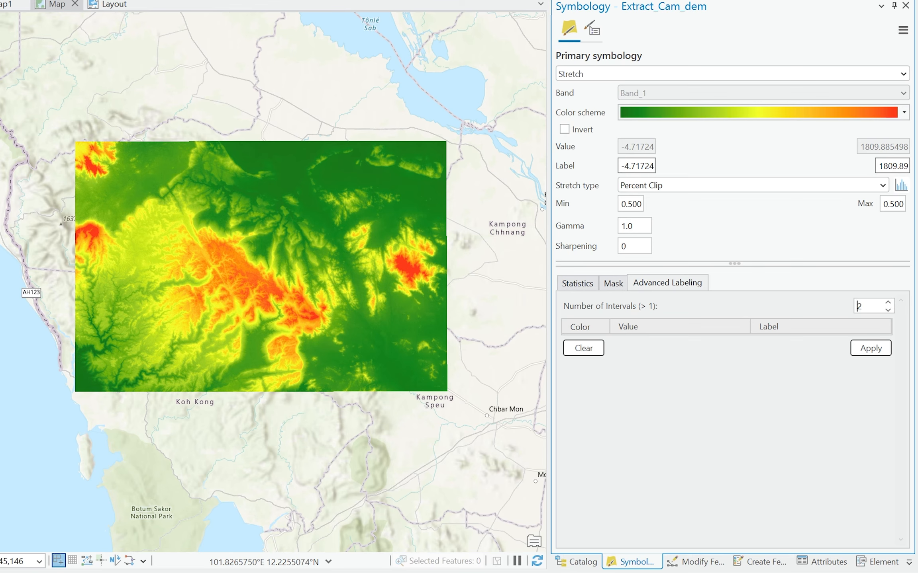
Set the number of labeling intervals for the Extract_Cam_dem colour ramp to 4.
{"action": "left_click", "coordinate": [888, 303]}
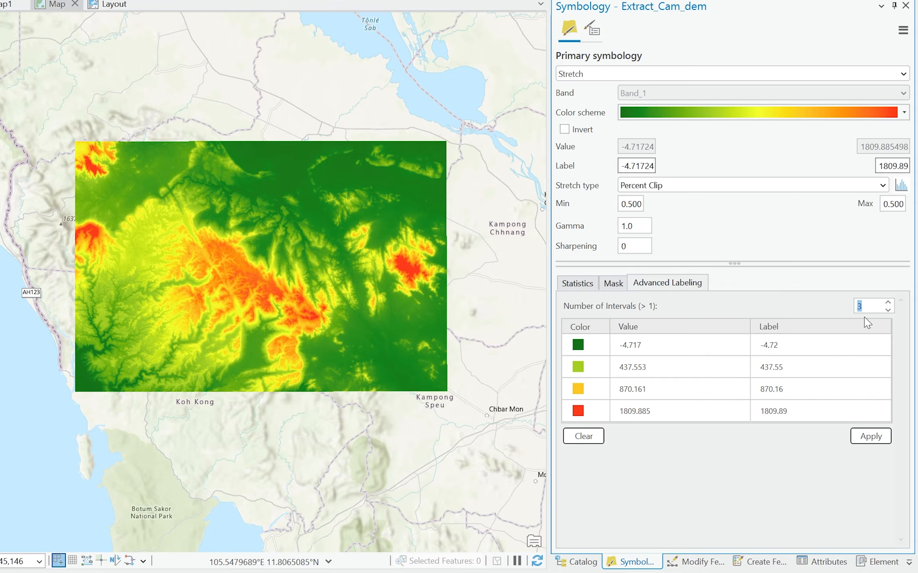
{"action": "left_click", "coordinate": [888, 303]}
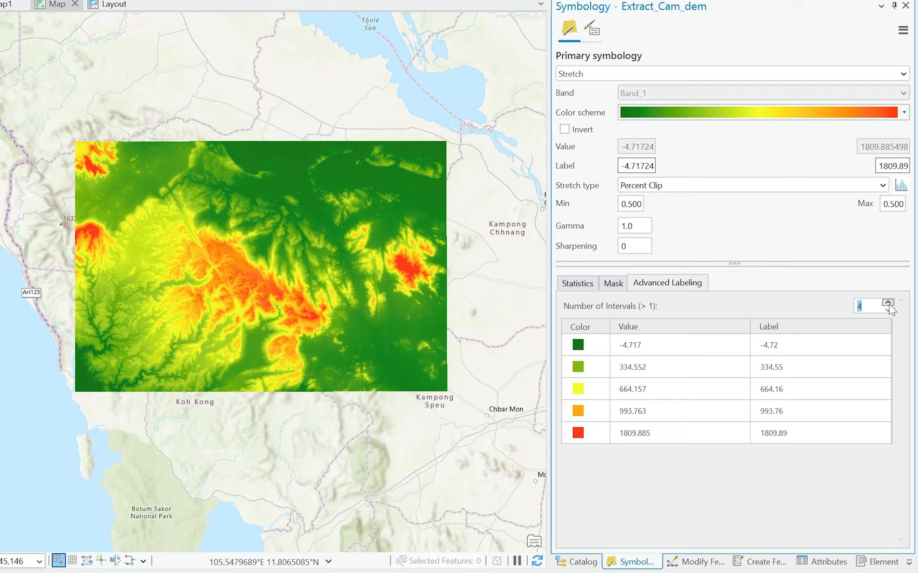
{"action": "left_click", "coordinate": [888, 310]}
{"action": "left_click", "coordinate": [887, 309]}
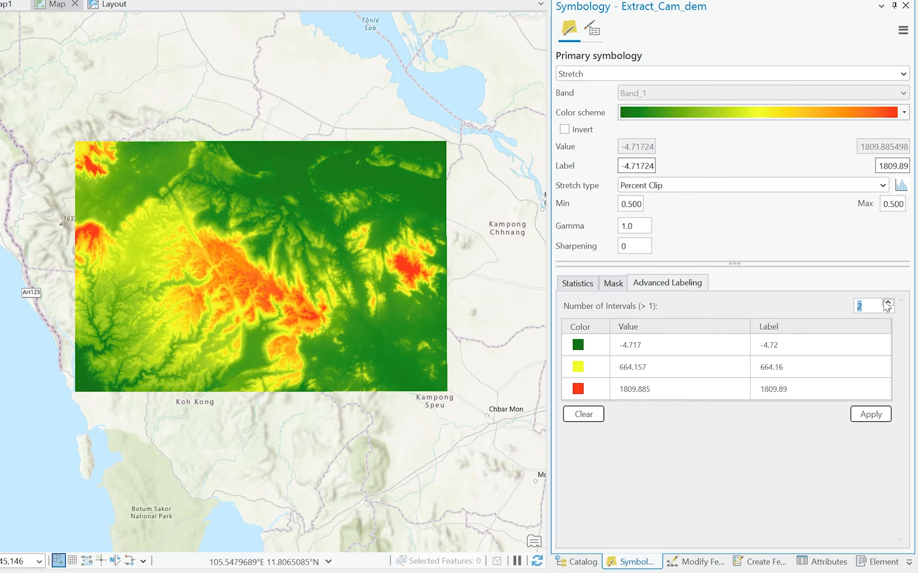
{"action": "left_click", "coordinate": [887, 303]}
{"action": "left_click", "coordinate": [887, 303]}
{"action": "left_click", "coordinate": [887, 310]}
{"action": "left_click", "coordinate": [887, 310]}
{"action": "left_click", "coordinate": [887, 302]}
{"action": "left_click", "coordinate": [888, 303]}
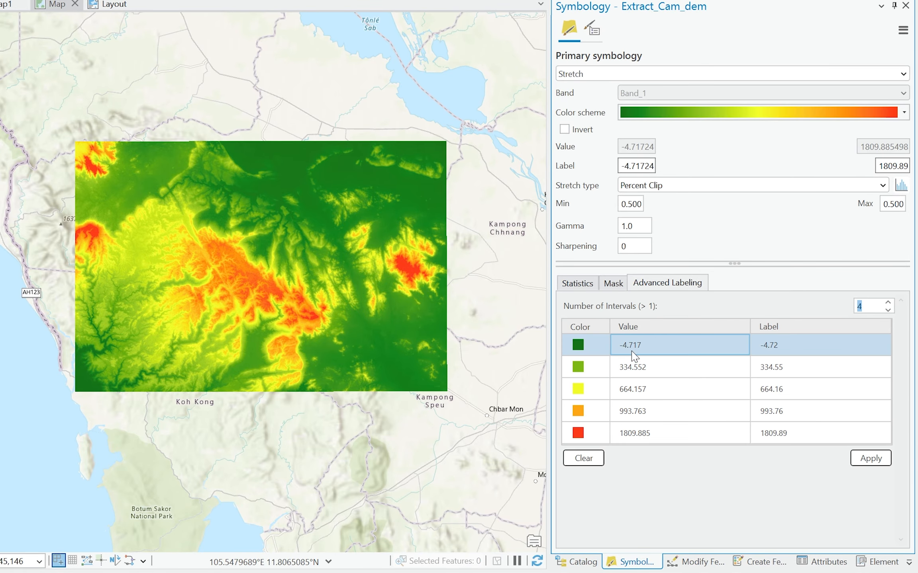
Label the elevation values, from lowest to highest, -5m, 335m, 664m, 994m and 1810m, and apply the labels.
{"action": "left_click", "coordinate": [809, 345]}
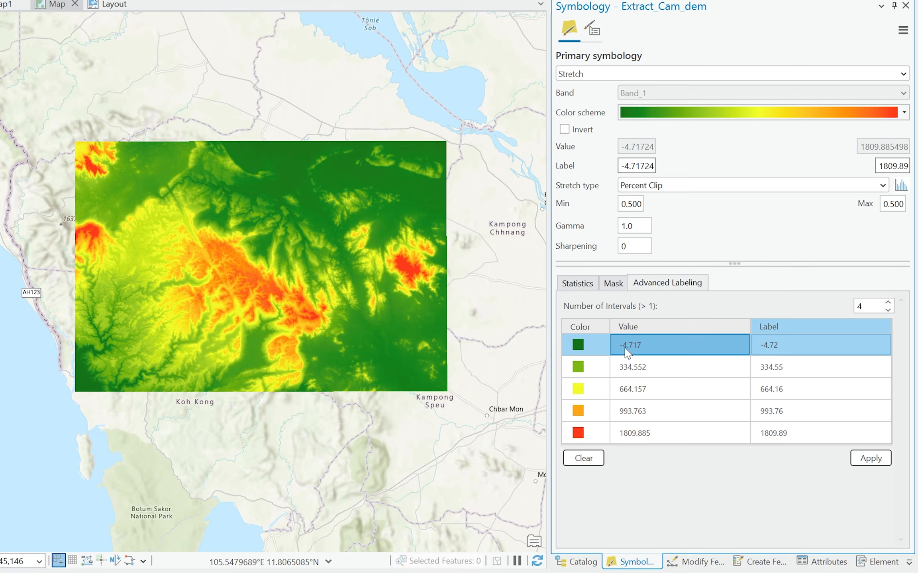
{"action": "double_click", "coordinate": [775, 345]}
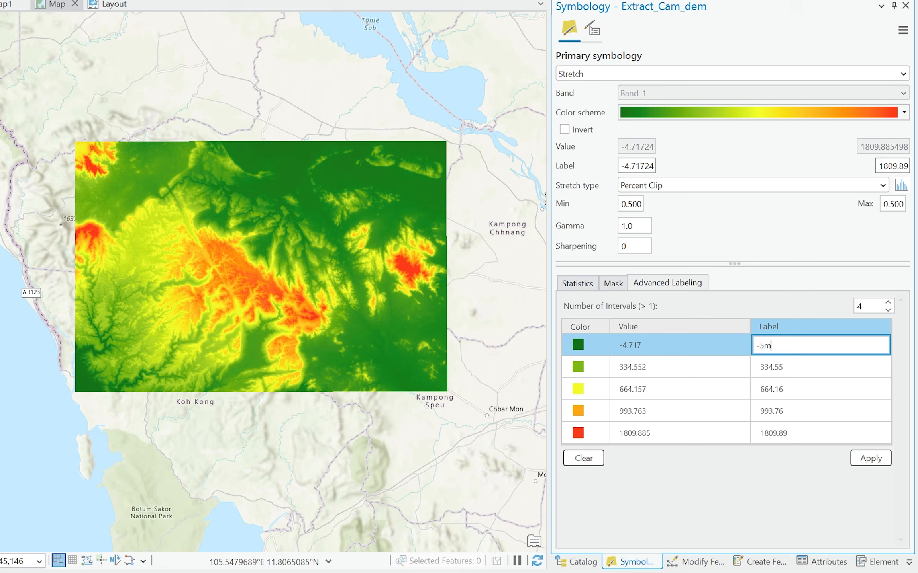
{"action": "left_click", "coordinate": [769, 369]}
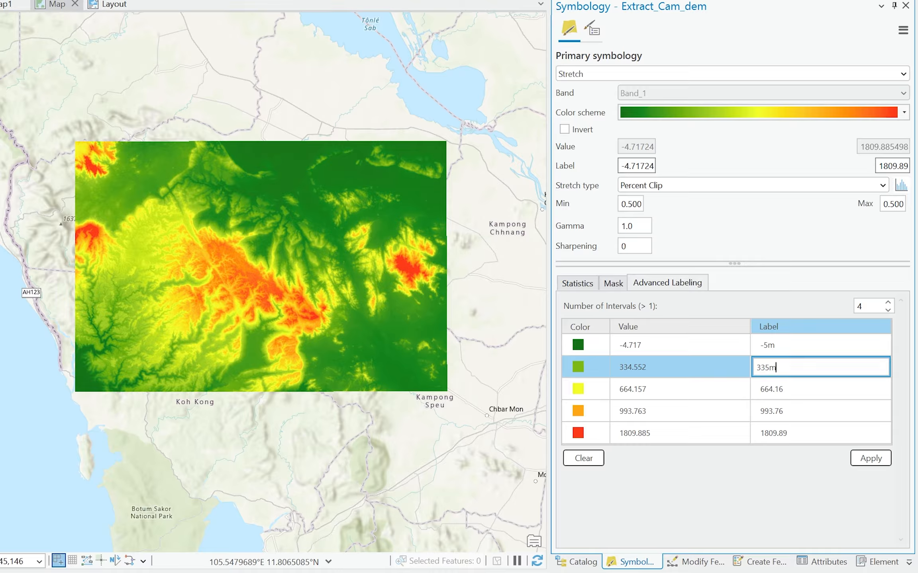
{"action": "left_click", "coordinate": [784, 389]}
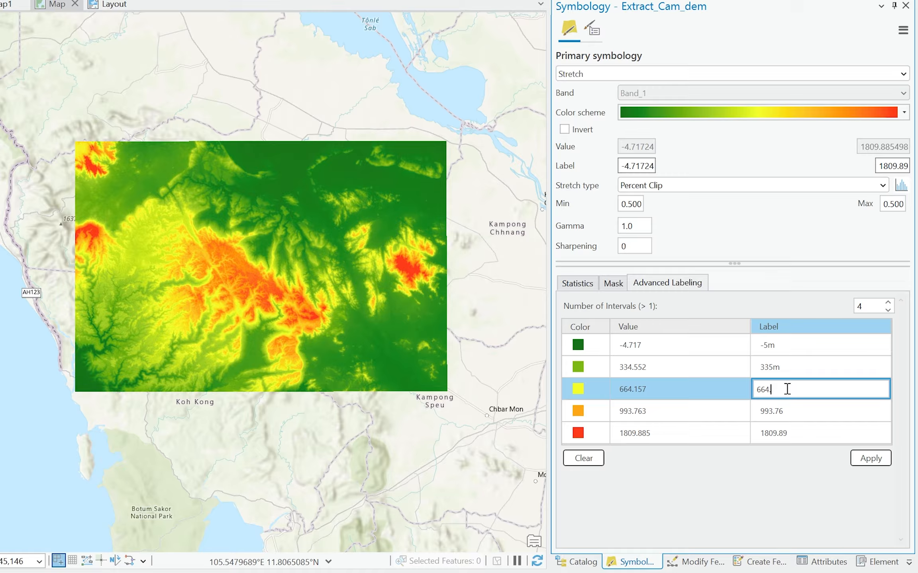
{"action": "left_click", "coordinate": [784, 411]}
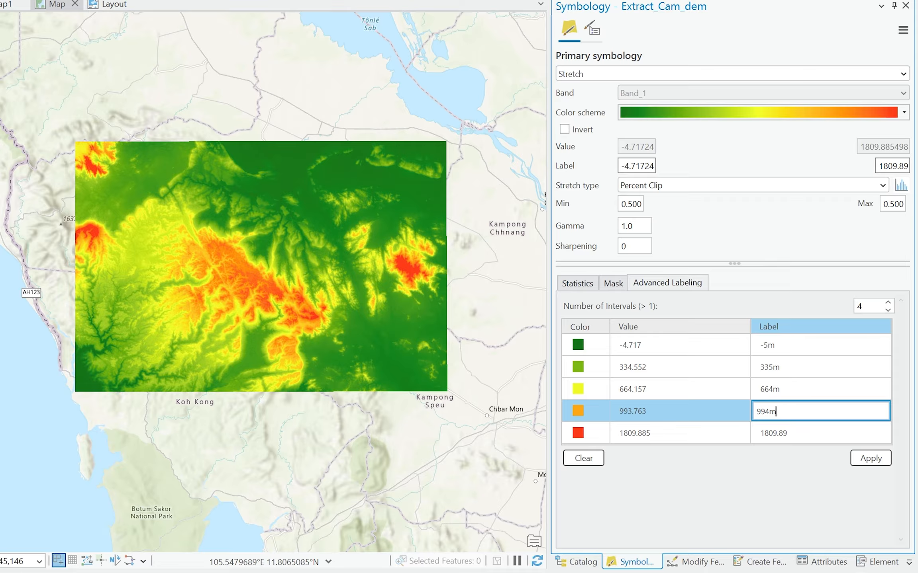
{"action": "left_click", "coordinate": [777, 437]}
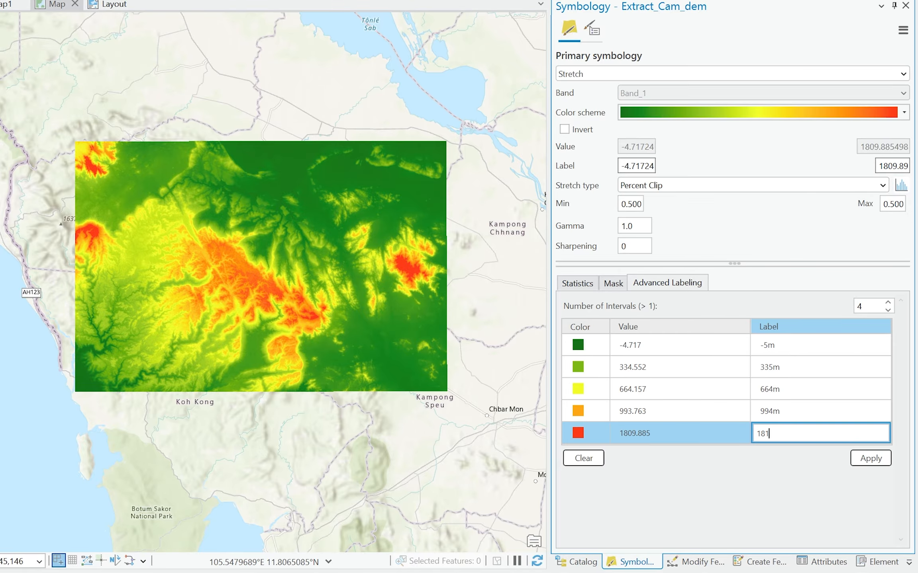
{"action": "left_click", "coordinate": [785, 463]}
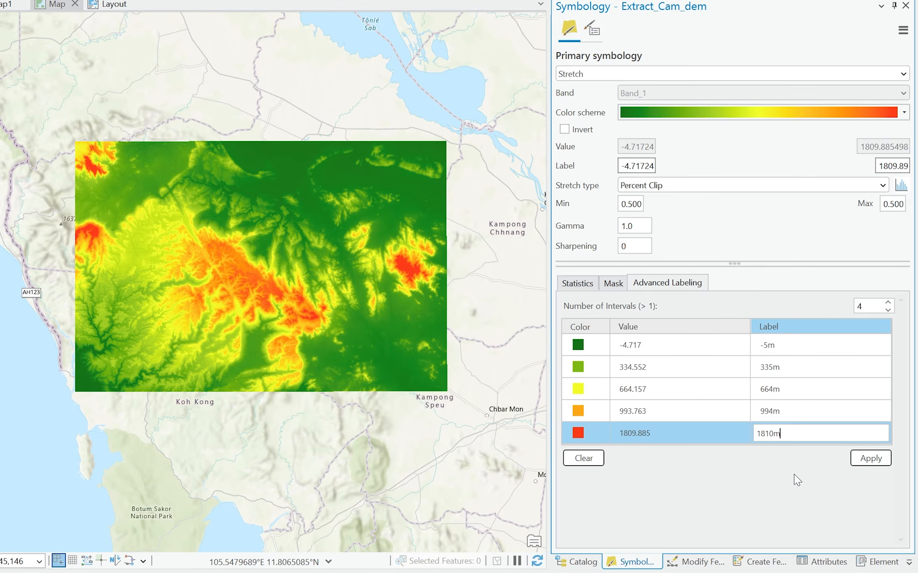
{"action": "left_click", "coordinate": [871, 458]}
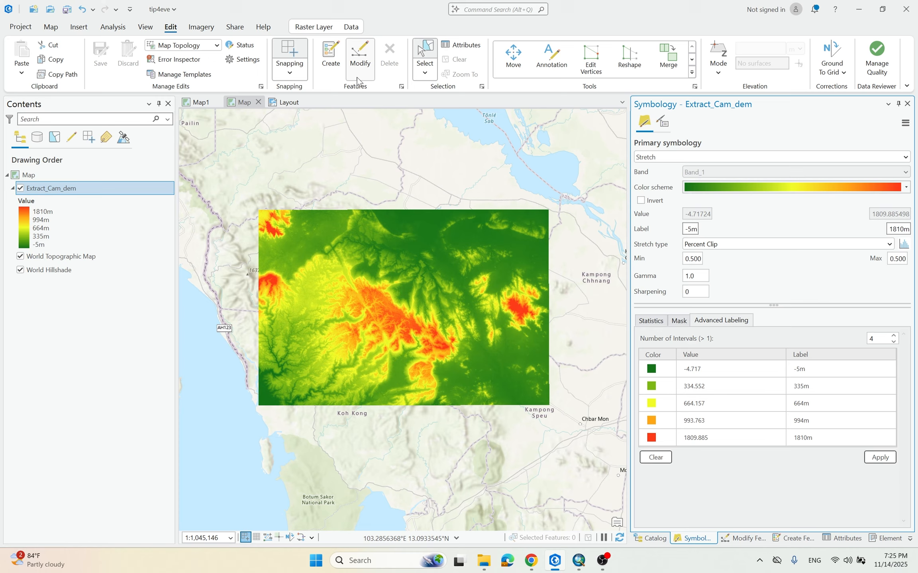
Return to the layout and examine the legend's interval labels beside the colour ramp at several magnifications.
{"action": "left_click", "coordinate": [287, 102]}
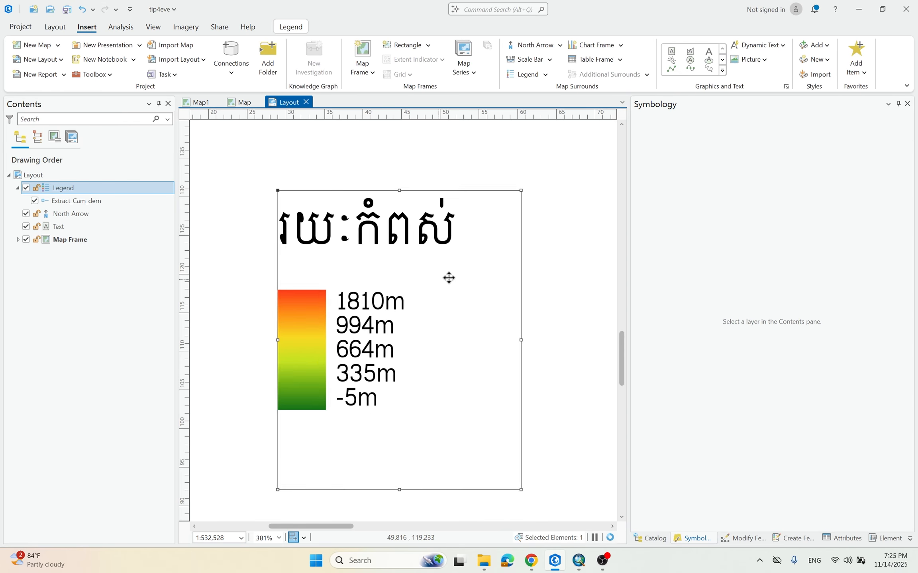
{"action": "scroll", "coordinate": [449, 278], "scroll_direction": "down", "scroll_amount": 2}
{"action": "left_click", "coordinate": [526, 322]}
{"action": "left_click", "coordinate": [395, 290]}
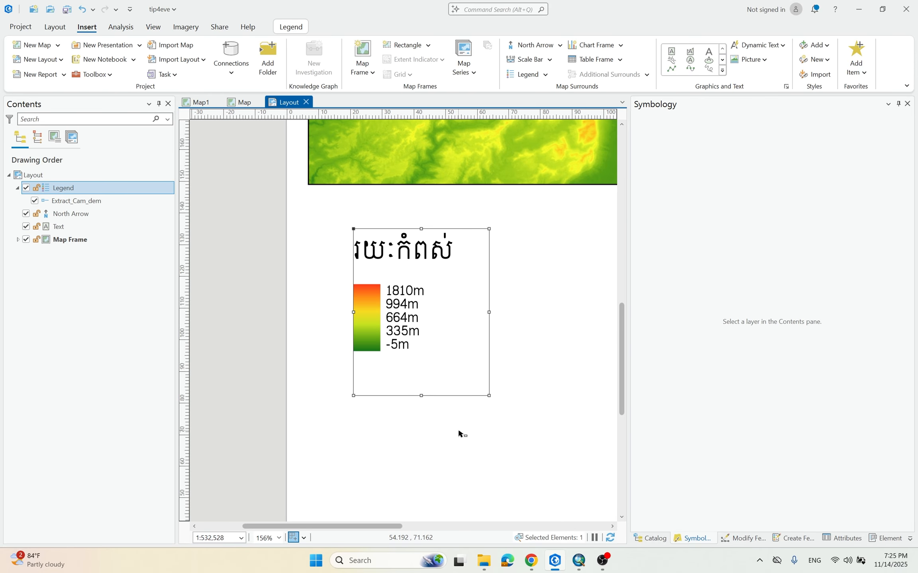
{"action": "scroll", "coordinate": [399, 310], "scroll_direction": "down", "scroll_amount": 2}
{"action": "scroll", "coordinate": [420, 341], "scroll_direction": "up", "scroll_amount": 2}
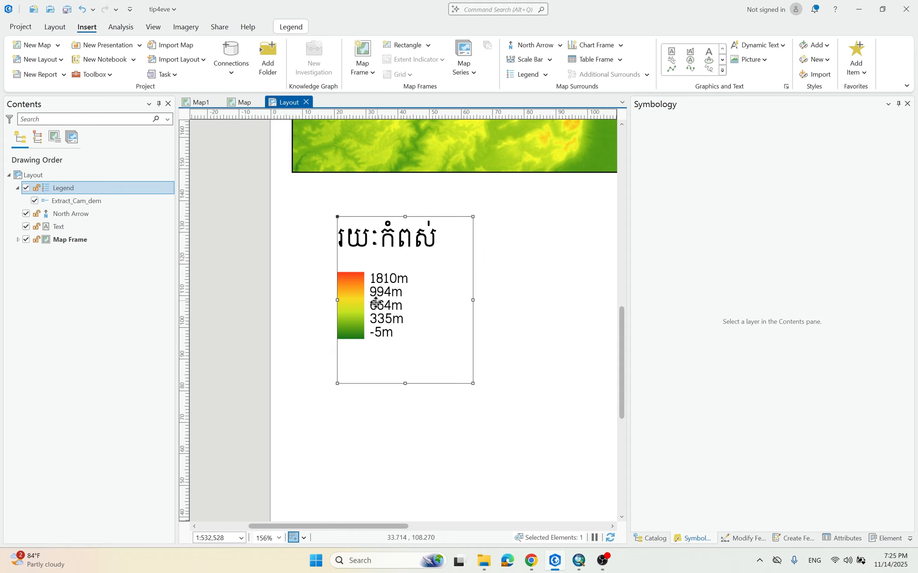
{"action": "scroll", "coordinate": [325, 253], "scroll_direction": "up", "scroll_amount": 2}
{"action": "scroll", "coordinate": [358, 333], "scroll_direction": "down", "scroll_amount": 3}
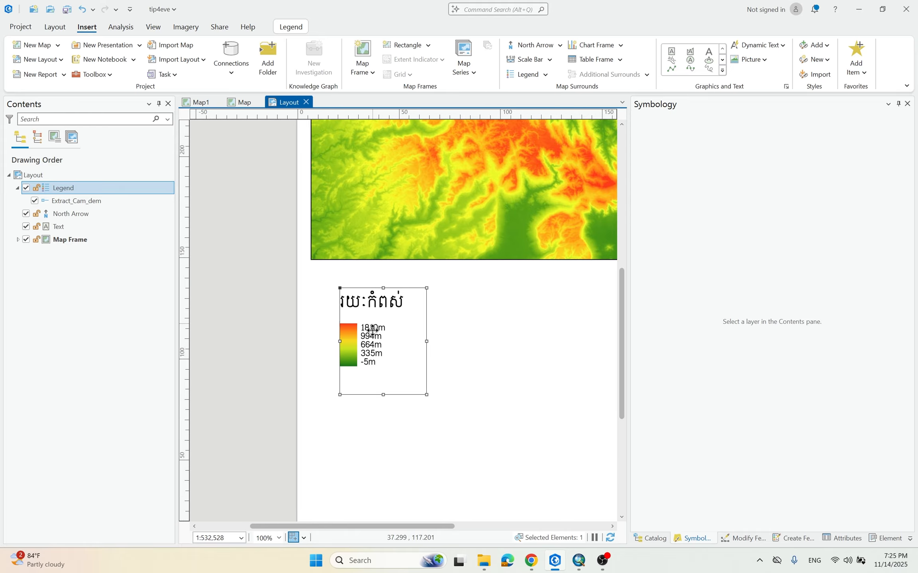
{"action": "scroll", "coordinate": [372, 331], "scroll_direction": "up", "scroll_amount": 4}
{"action": "scroll", "coordinate": [370, 273], "scroll_direction": "down", "scroll_amount": 1}
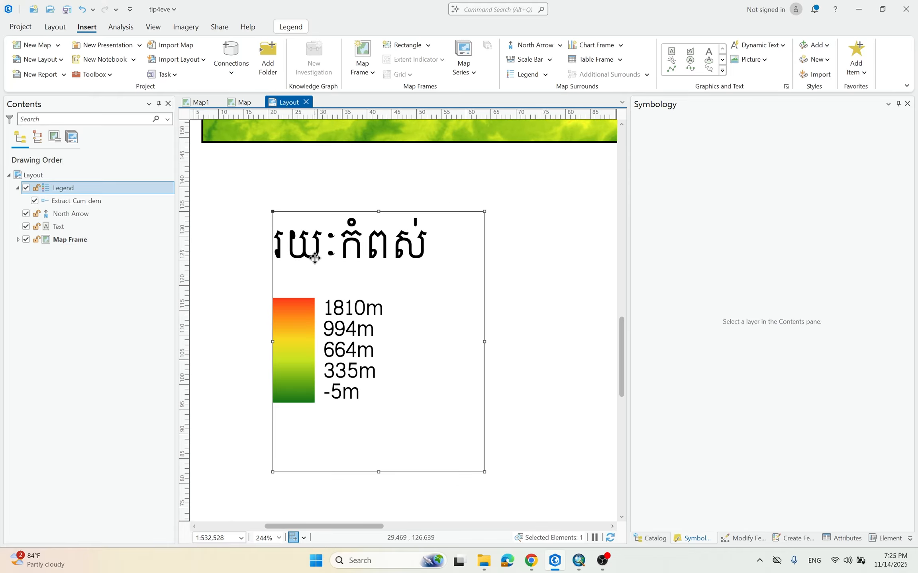
Convert the elevation legend to graphics.
{"action": "scroll", "coordinate": [295, 359], "scroll_direction": "down", "scroll_amount": 1}
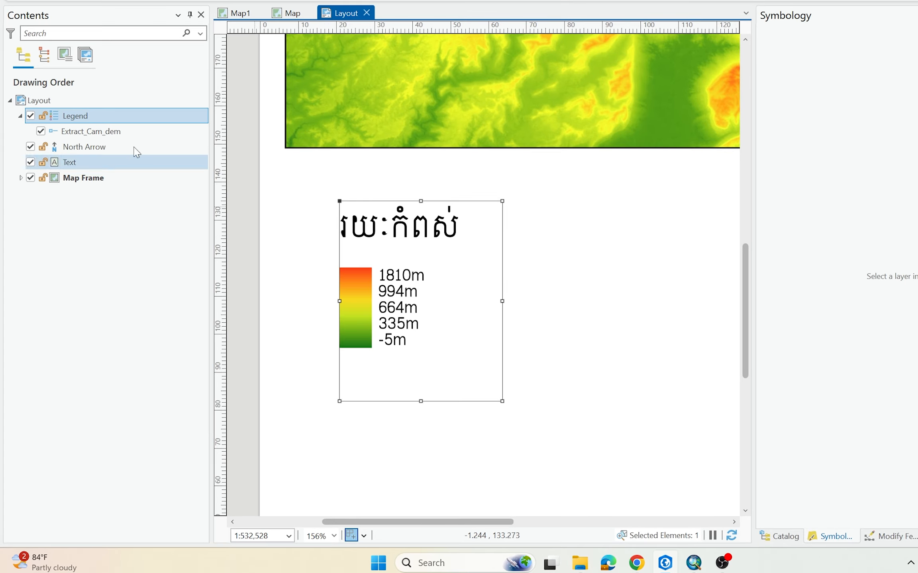
{"action": "right_click", "coordinate": [57, 188]}
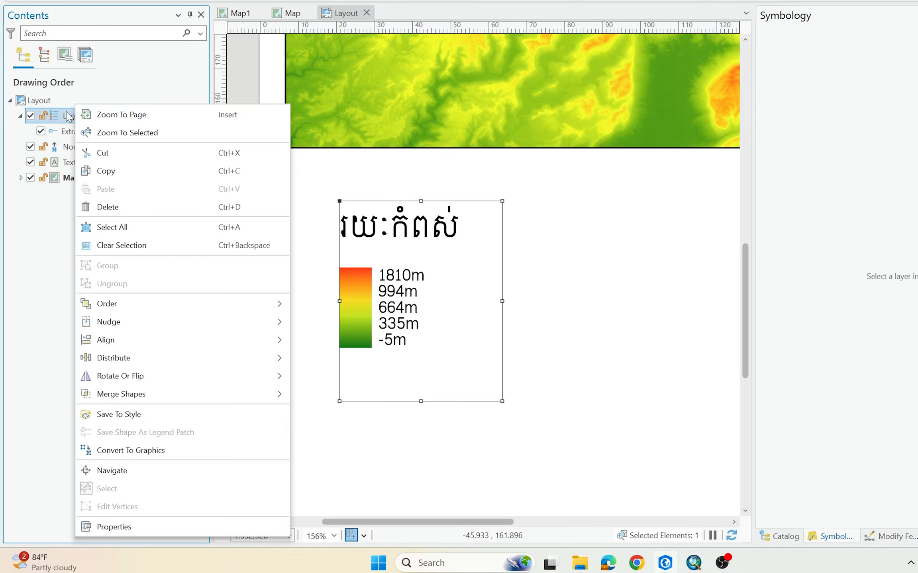
{"action": "left_click", "coordinate": [125, 451]}
Examine the converted legend's title, colour ramp and interval labels against the map page at several magnifications.
{"action": "scroll", "coordinate": [360, 205], "scroll_direction": "up", "scroll_amount": 4}
{"action": "scroll", "coordinate": [405, 366], "scroll_direction": "down", "scroll_amount": 2}
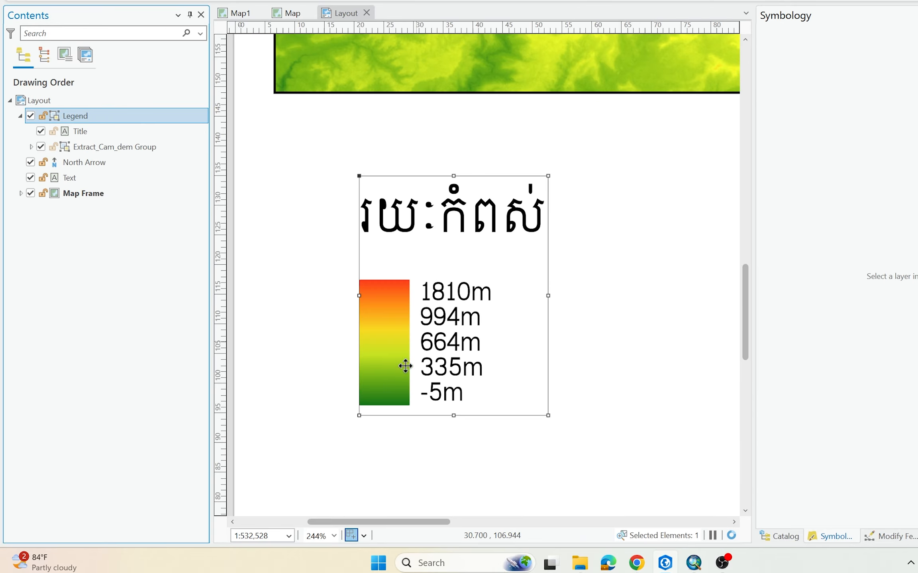
{"action": "scroll", "coordinate": [510, 145], "scroll_direction": "down", "scroll_amount": 4}
{"action": "scroll", "coordinate": [440, 211], "scroll_direction": "down", "scroll_amount": 4}
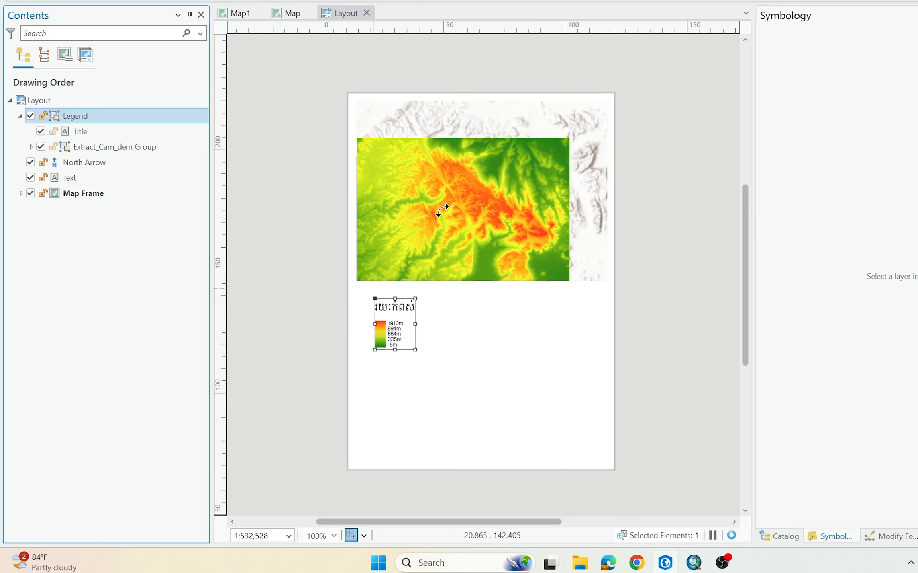
{"action": "scroll", "coordinate": [584, 184], "scroll_direction": "up", "scroll_amount": 2}
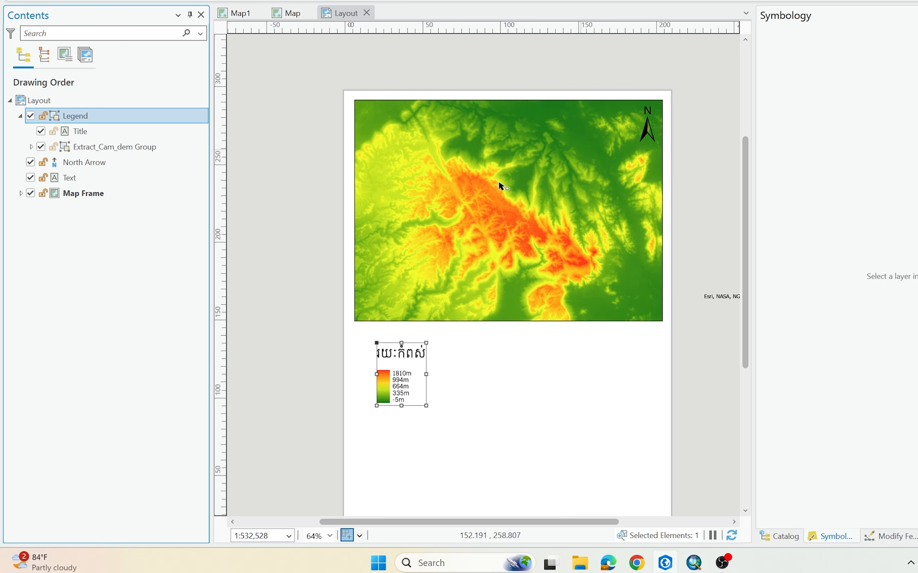
{"action": "scroll", "coordinate": [430, 417], "scroll_direction": "up", "scroll_amount": 8}
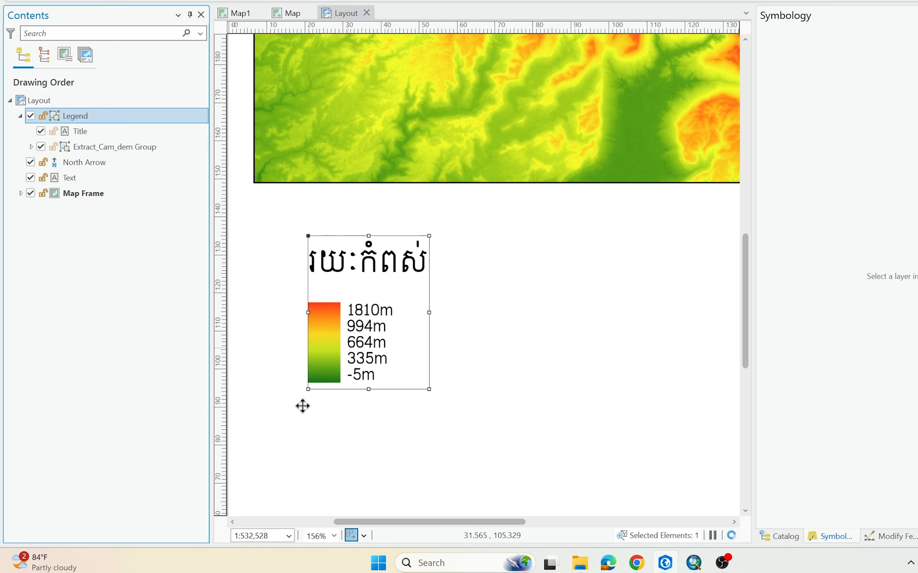
{"action": "scroll", "coordinate": [422, 255], "scroll_direction": "down", "scroll_amount": 4}
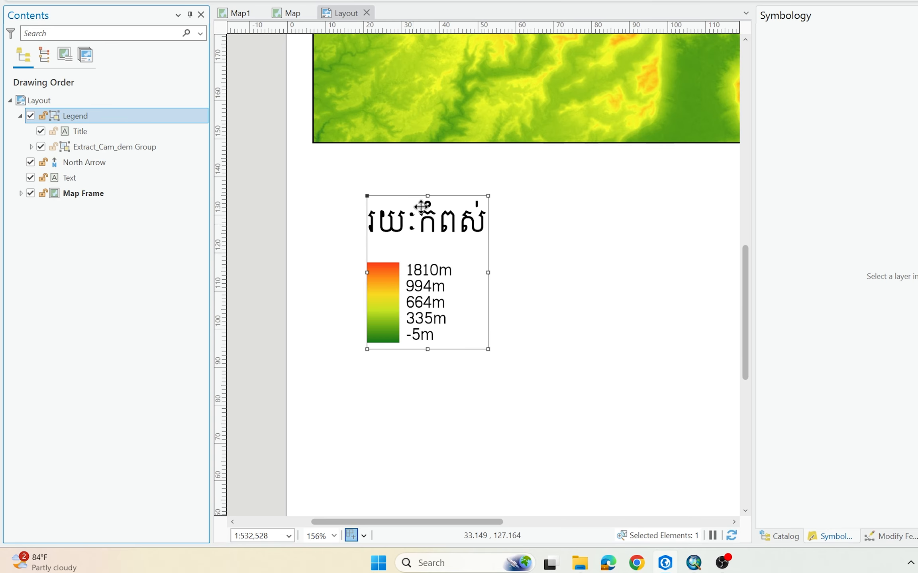
{"action": "scroll", "coordinate": [404, 305], "scroll_direction": "up", "scroll_amount": 4}
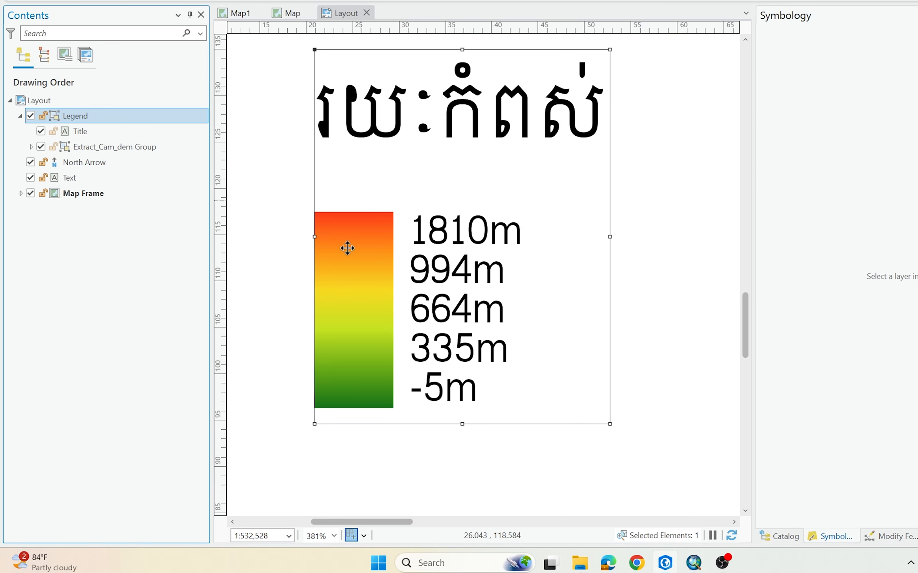
{"action": "scroll", "coordinate": [336, 222], "scroll_direction": "down", "scroll_amount": 4}
{"action": "scroll", "coordinate": [352, 204], "scroll_direction": "up", "scroll_amount": 2}
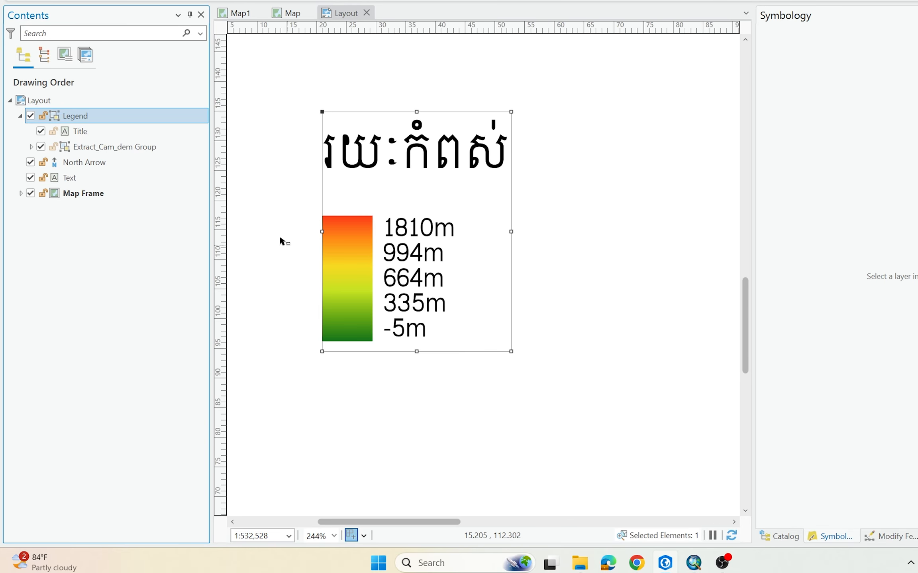
Ungroup the converted legend to separate its Khmer title from the colour ramp group.
{"action": "left_click", "coordinate": [421, 401]}
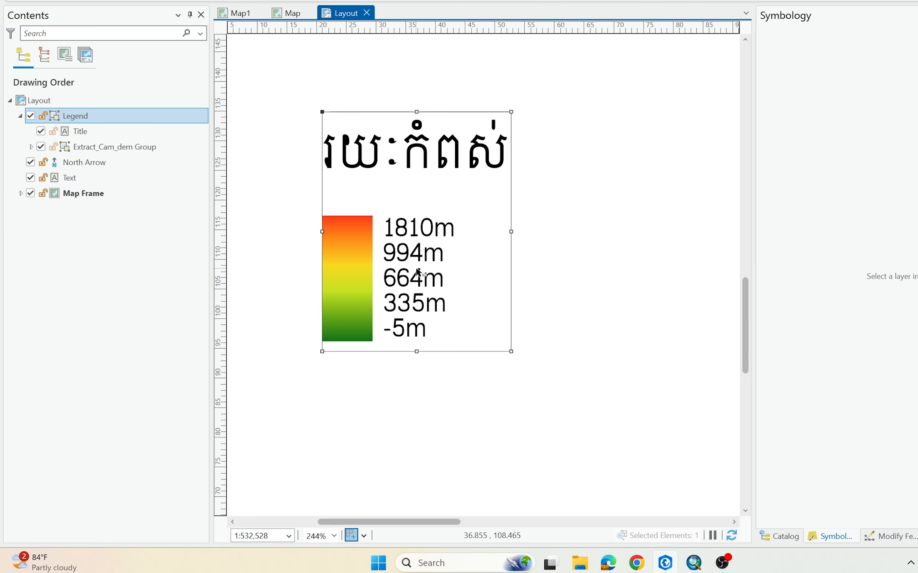
{"action": "left_click", "coordinate": [568, 156]}
{"action": "left_click", "coordinate": [455, 150]}
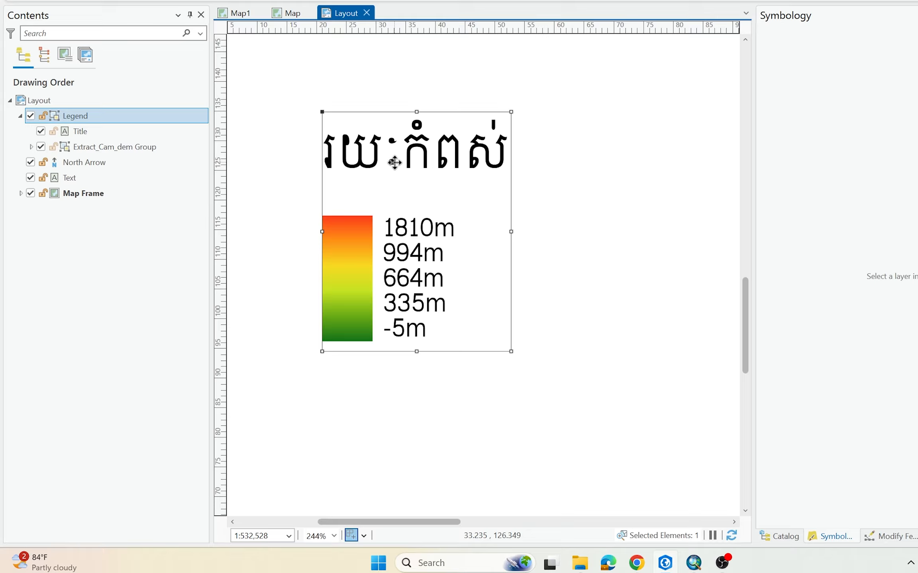
{"action": "left_click", "coordinate": [562, 202]}
{"action": "left_click", "coordinate": [422, 147]}
{"action": "right_click", "coordinate": [425, 155]}
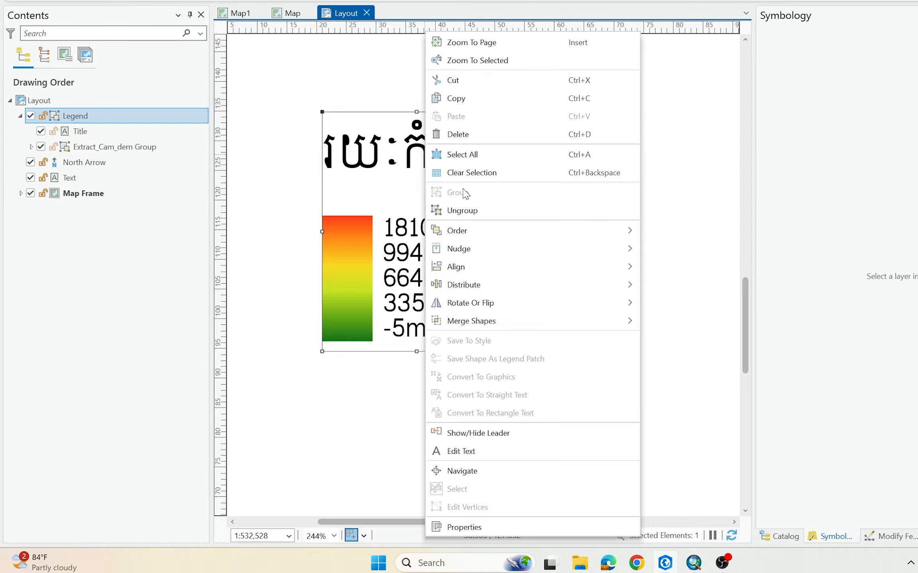
{"action": "left_click", "coordinate": [462, 210]}
{"action": "left_click", "coordinate": [574, 225]}
{"action": "left_click", "coordinate": [438, 161]}
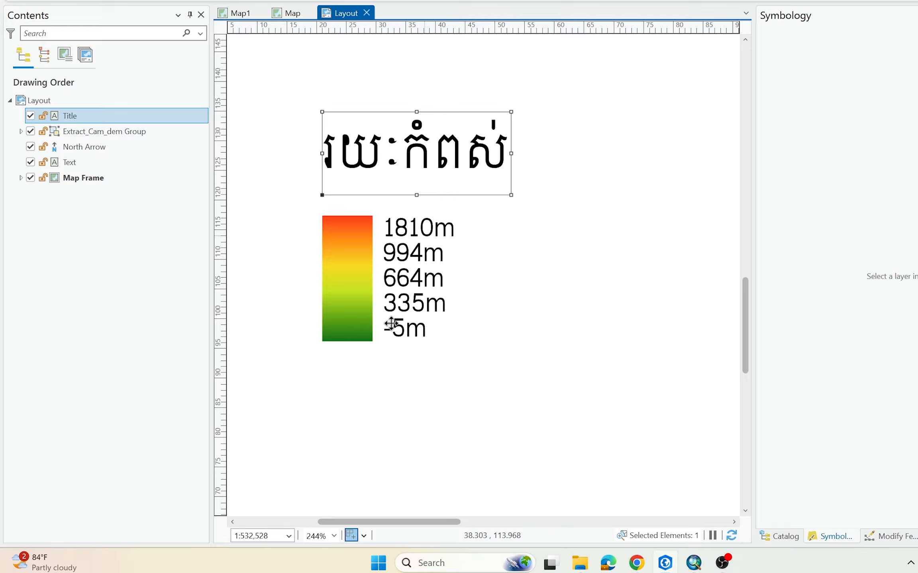
Stretch the Extract_Cam_dem Group downward to about 61 mm tall to space out its interval labels.
{"action": "left_click", "coordinate": [367, 271]}
{"action": "left_click", "coordinate": [532, 250]}
{"action": "left_click", "coordinate": [369, 266]}
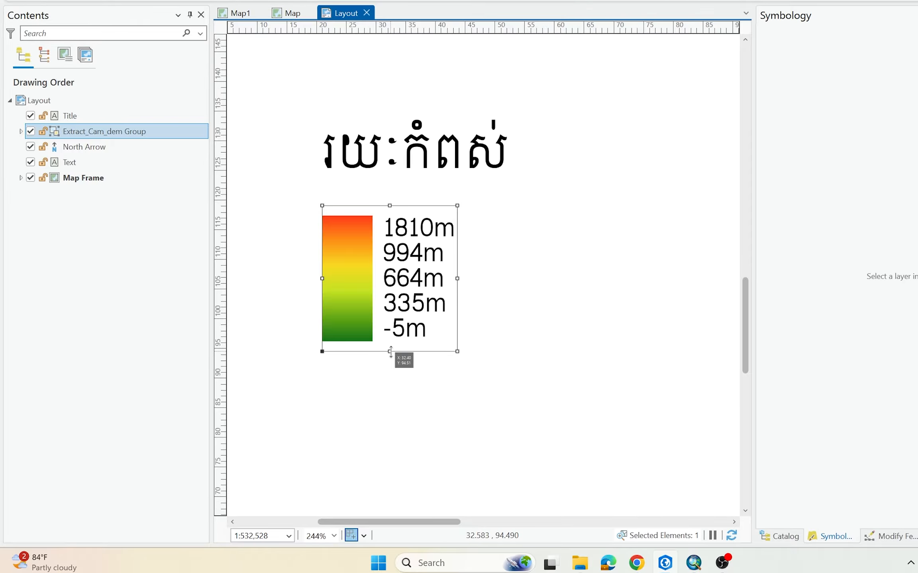
{"action": "left_click_drag", "start_coordinate": [389, 352], "coordinate": [394, 479]}
{"action": "scroll", "coordinate": [412, 284], "scroll_direction": "down", "scroll_amount": 2}
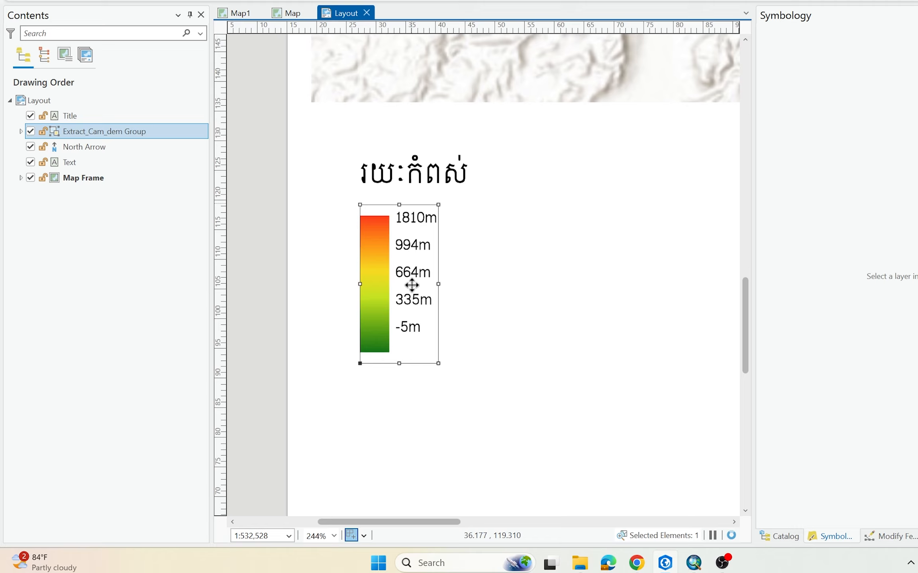
{"action": "scroll", "coordinate": [410, 315], "scroll_direction": "up", "scroll_amount": 2}
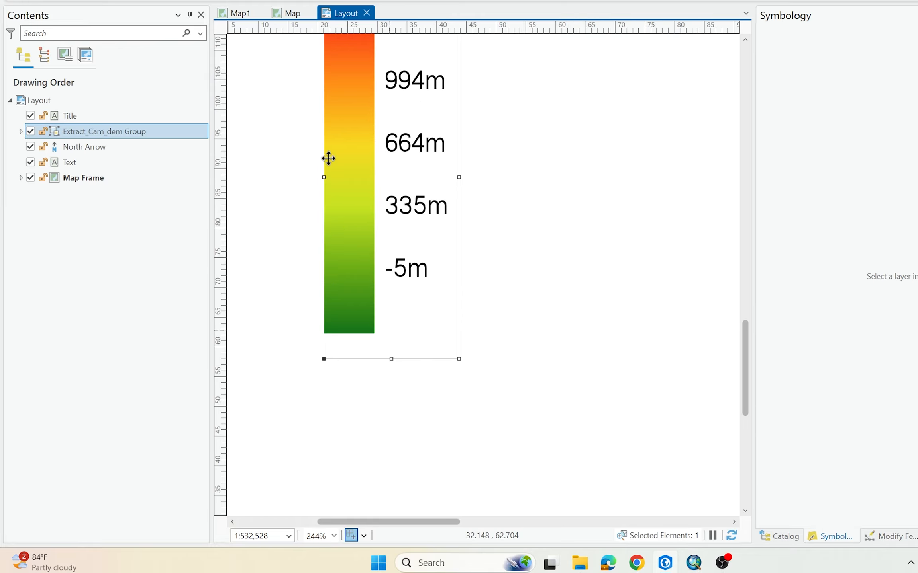
{"action": "scroll", "coordinate": [355, 361], "scroll_direction": "down", "scroll_amount": 2}
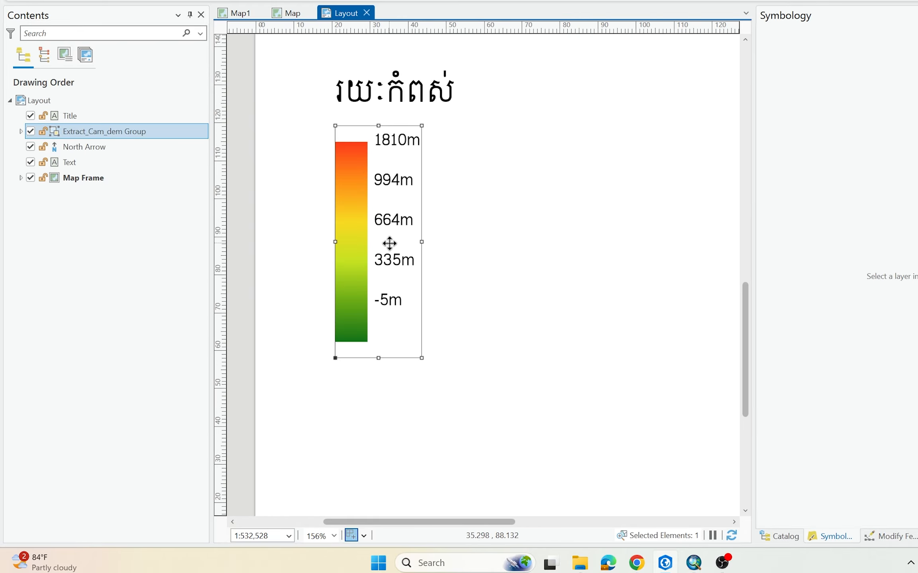
Lengthen the colour ramp group further down the page to about 93 mm tall.
{"action": "left_click", "coordinate": [380, 358]}
{"action": "left_click", "coordinate": [391, 294]}
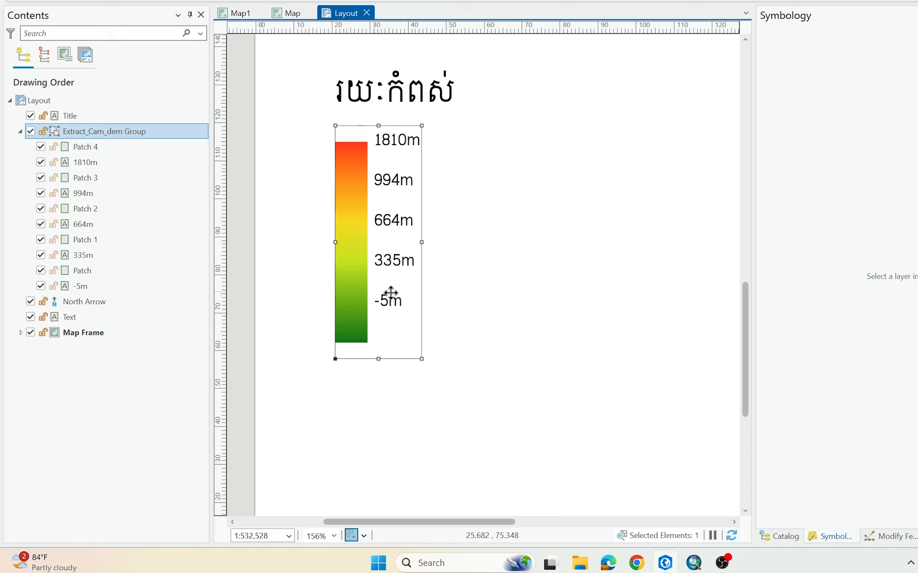
{"action": "left_click_drag", "start_coordinate": [381, 363], "coordinate": [381, 482]}
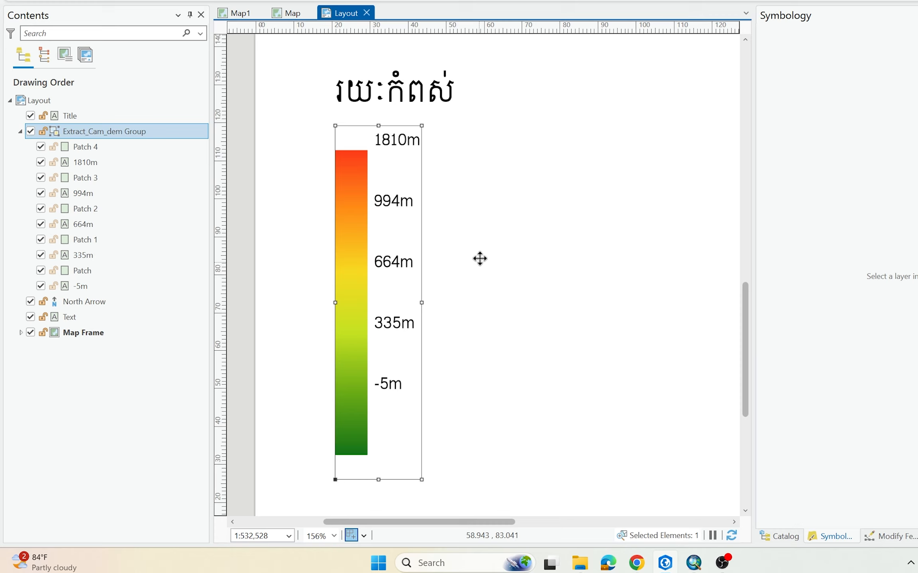
{"action": "scroll", "coordinate": [481, 259], "scroll_direction": "down", "scroll_amount": 2}
{"action": "left_click", "coordinate": [490, 258]}
{"action": "scroll", "coordinate": [465, 204], "scroll_direction": "up", "scroll_amount": 4}
{"action": "scroll", "coordinate": [462, 206], "scroll_direction": "down", "scroll_amount": 4}
{"action": "left_click", "coordinate": [440, 345]}
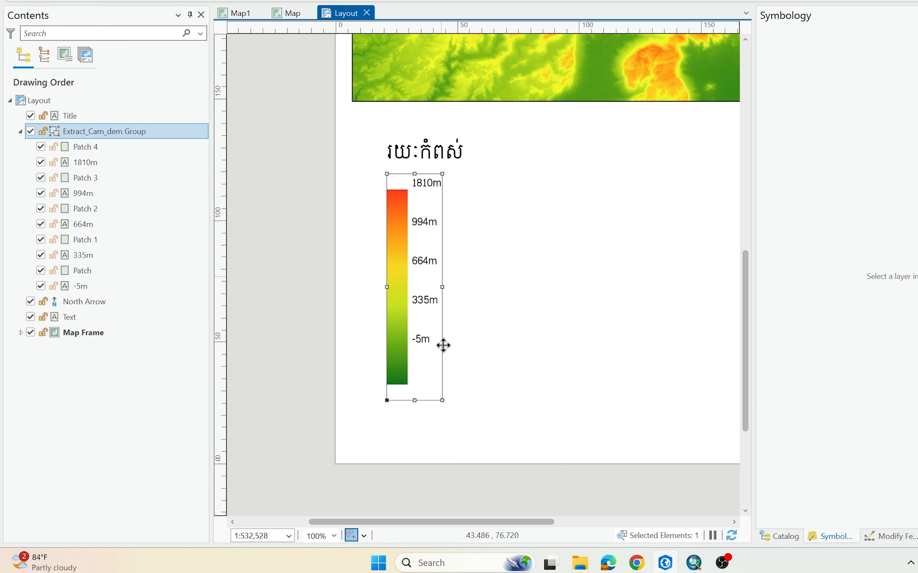
Ungroup the Extract_Cam_dem Group into individual colour patches and elevation labels.
{"action": "scroll", "coordinate": [413, 305], "scroll_direction": "up", "scroll_amount": 2}
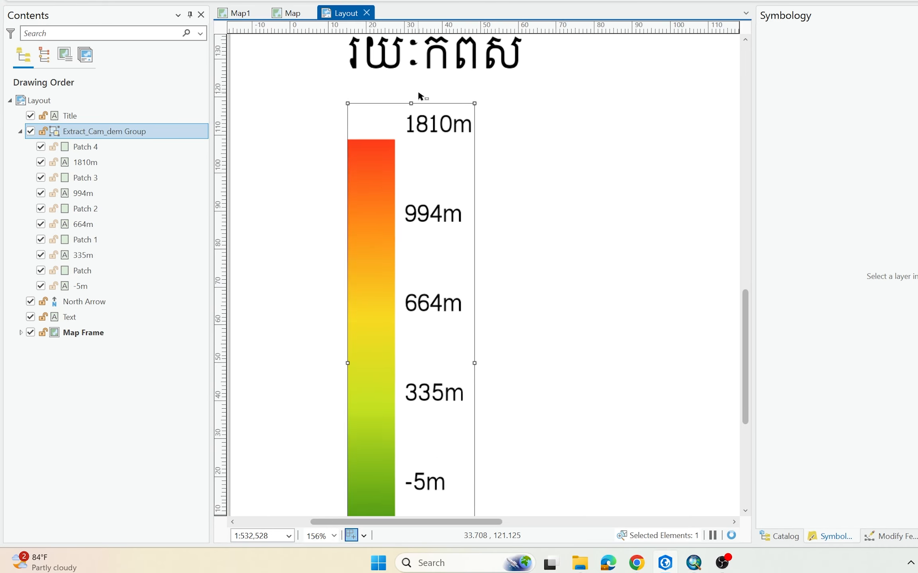
{"action": "right_click", "coordinate": [416, 98]}
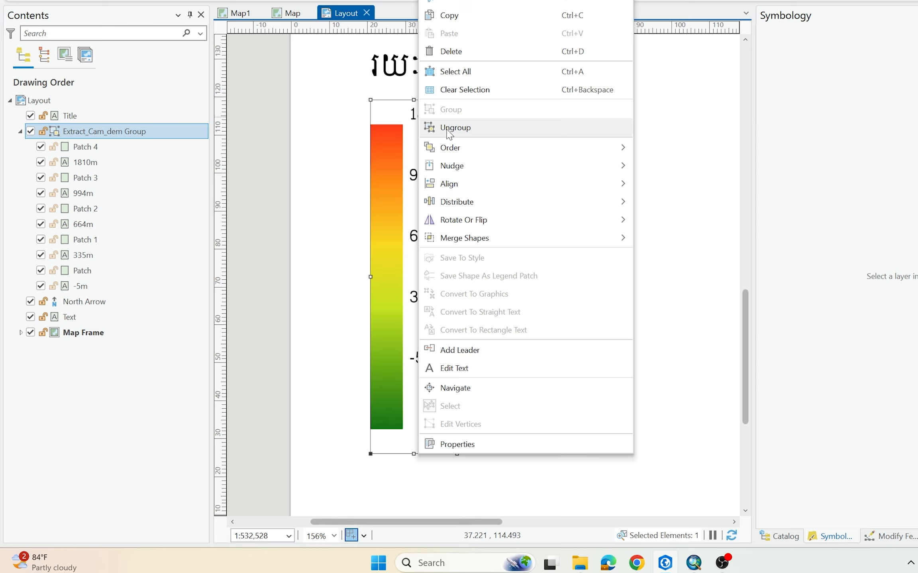
{"action": "left_click", "coordinate": [443, 126]}
{"action": "left_click", "coordinate": [518, 198]}
Try moving the two uppermost colour patches upward to line up with their elevation labels.
{"action": "left_click", "coordinate": [386, 151]}
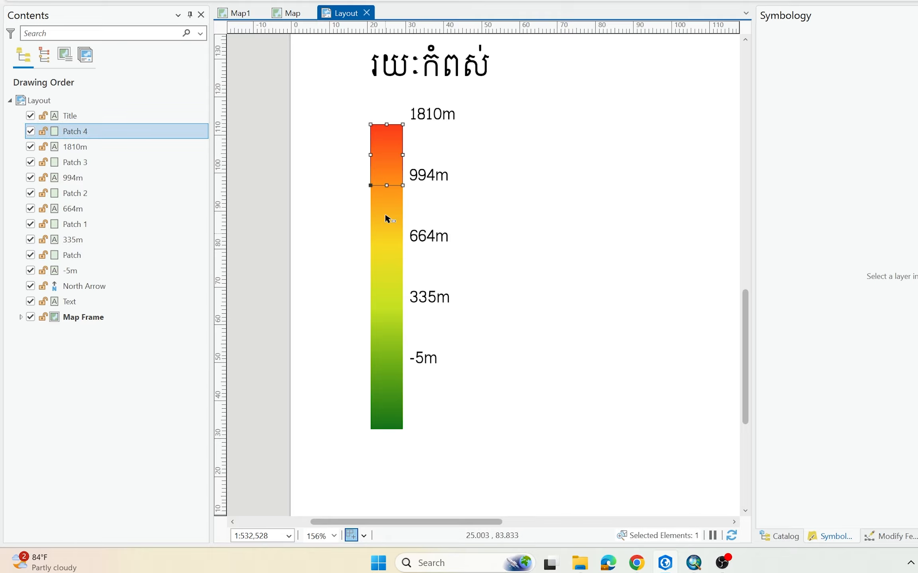
{"action": "left_click", "coordinate": [375, 203]}
{"action": "left_click", "coordinate": [399, 143]}
{"action": "left_click_drag", "start_coordinate": [387, 149], "coordinate": [387, 131]}
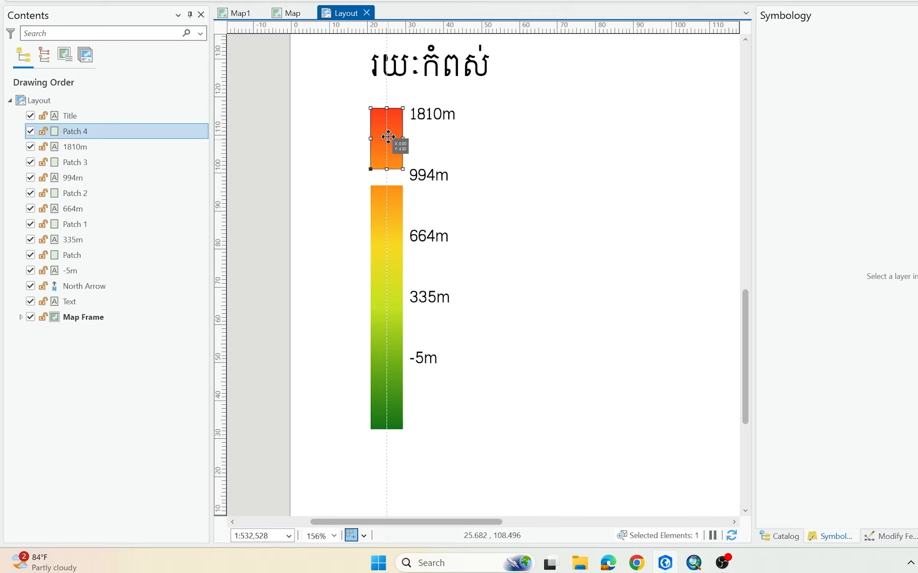
{"action": "left_click_drag", "start_coordinate": [385, 207], "coordinate": [386, 197]}
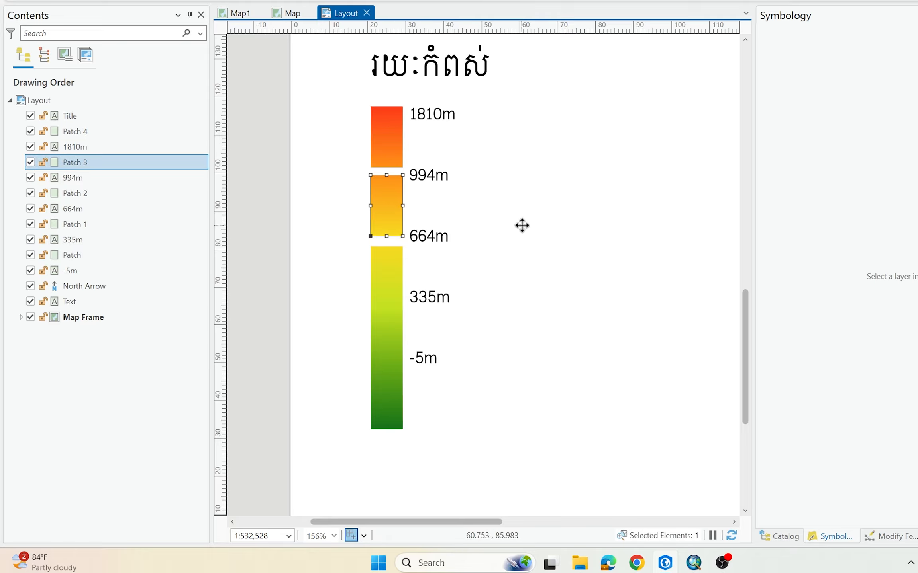
{"action": "key", "text": "ctrl+z"}
{"action": "key", "text": "ctrl+z"}
{"action": "left_click", "coordinate": [488, 250]}
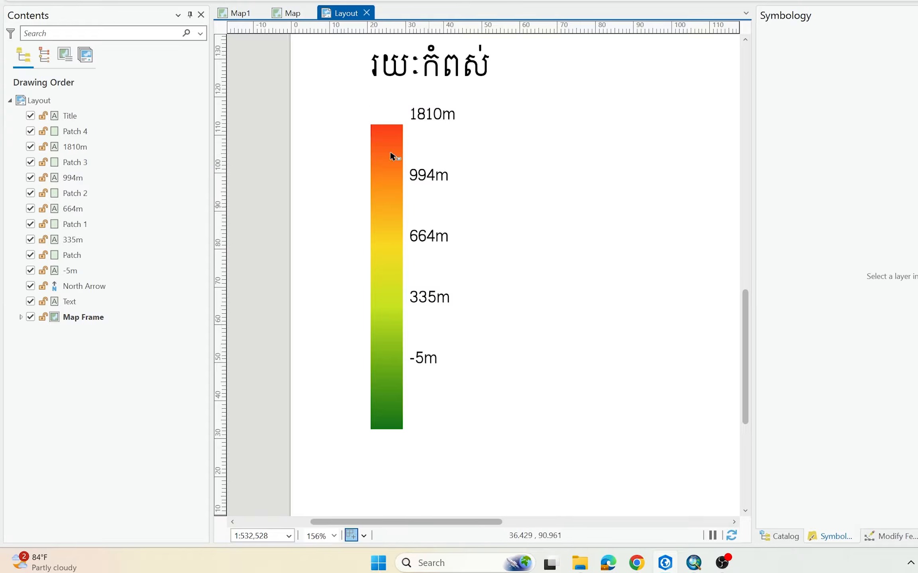
Move the -5m label down to the lower end of the colour ramp.
{"action": "left_click_drag", "start_coordinate": [419, 366], "coordinate": [422, 367]}
{"action": "left_click", "coordinate": [417, 439]}
{"action": "left_click_drag", "start_coordinate": [417, 439], "coordinate": [426, 419]}
{"action": "left_click", "coordinate": [522, 407]}
{"action": "left_click", "coordinate": [424, 430]}
{"action": "left_click", "coordinate": [419, 438]}
{"action": "scroll", "coordinate": [419, 437], "scroll_direction": "up", "scroll_amount": 3}
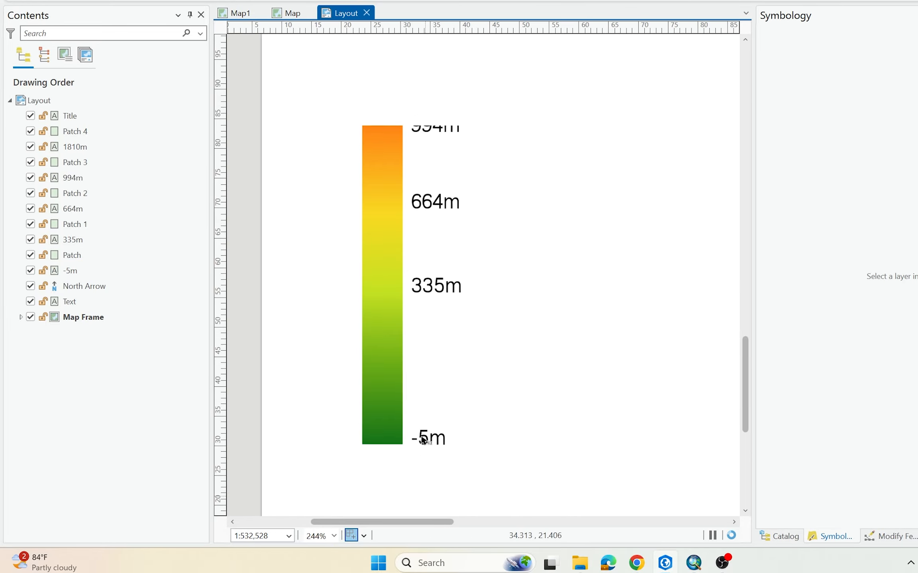
{"action": "scroll", "coordinate": [443, 348], "scroll_direction": "down", "scroll_amount": 3}
Move the 335m and 664m labels down beside the colour ramp to space them above the -5m label.
{"action": "left_click", "coordinate": [435, 339]}
{"action": "left_click", "coordinate": [436, 347]}
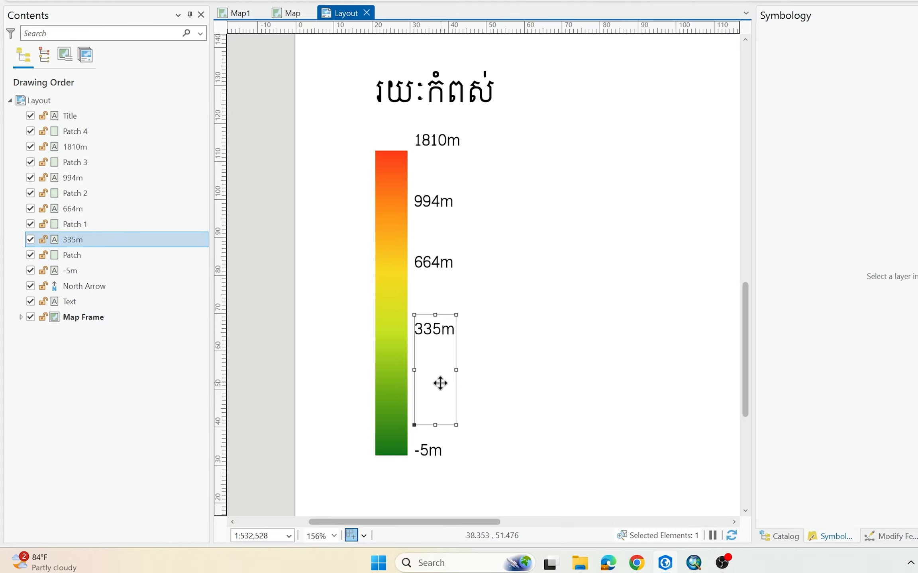
{"action": "mouse_move", "coordinate": [435, 425]}
{"action": "left_mouse_down"}
{"action": "mouse_move", "coordinate": [435, 341]}
{"action": "mouse_move", "coordinate": [439, 415]}
{"action": "mouse_move", "coordinate": [442, 407]}
{"action": "left_mouse_up"}
{"action": "left_click", "coordinate": [434, 272]}
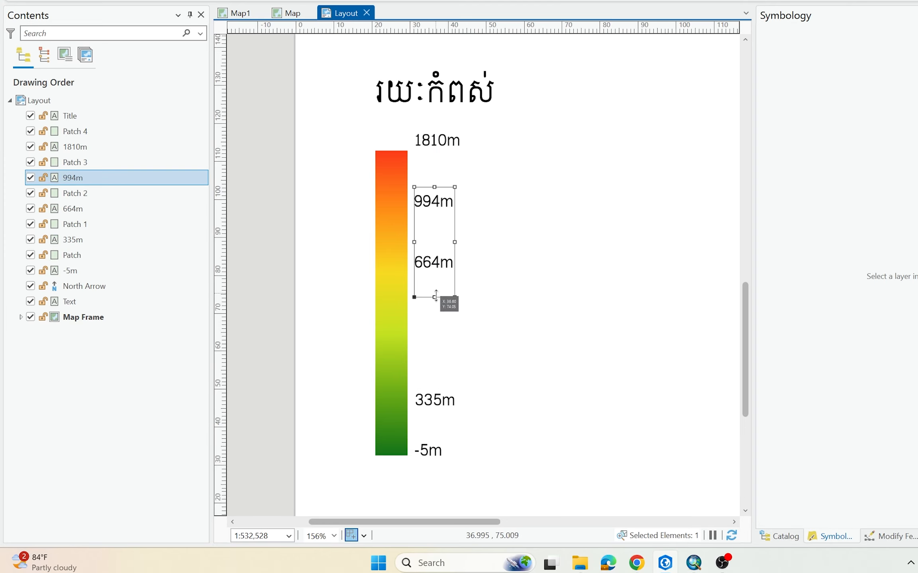
{"action": "left_click", "coordinate": [434, 323]}
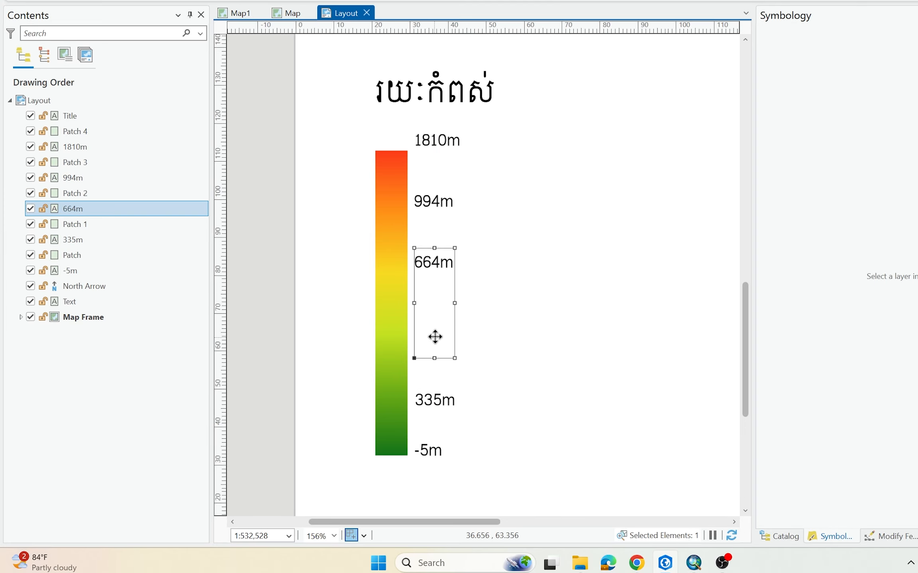
{"action": "mouse_move", "coordinate": [434, 334]}
{"action": "left_mouse_down"}
{"action": "mouse_move", "coordinate": [436, 379]}
{"action": "mouse_move", "coordinate": [437, 309]}
{"action": "mouse_move", "coordinate": [448, 334]}
{"action": "left_mouse_up"}
Move the 994m label down above 664m and align the 1810m label with the colour ramp's upper end.
{"action": "left_click", "coordinate": [445, 219]}
{"action": "left_click", "coordinate": [435, 244]}
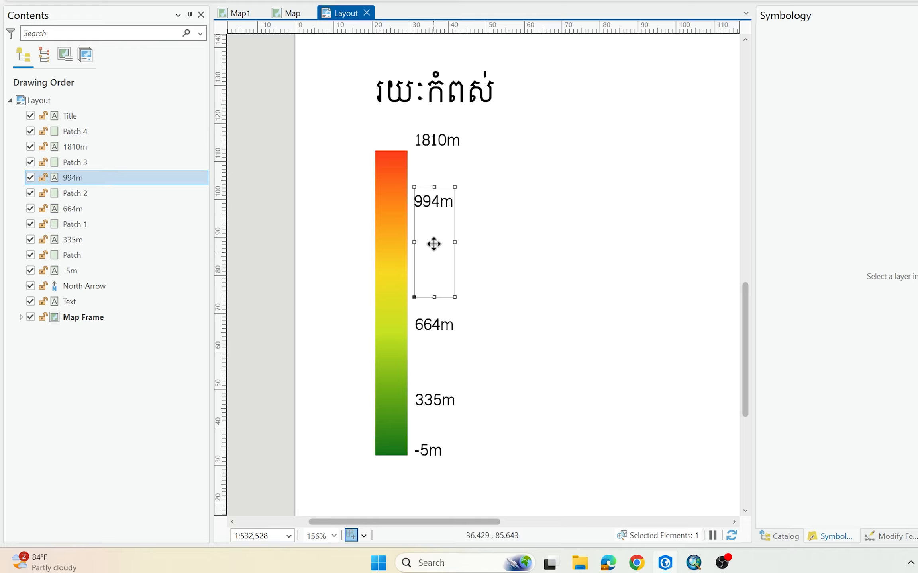
{"action": "left_click_drag", "start_coordinate": [434, 262], "coordinate": [445, 158]}
{"action": "left_click", "coordinate": [439, 166]}
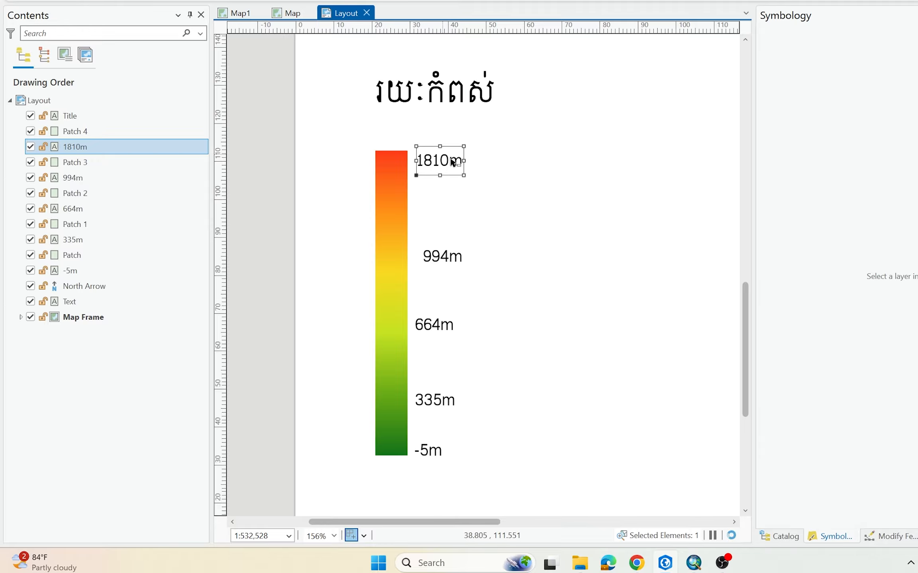
{"action": "left_click", "coordinate": [491, 227]}
{"action": "scroll", "coordinate": [470, 266], "scroll_direction": "down", "scroll_amount": 4}
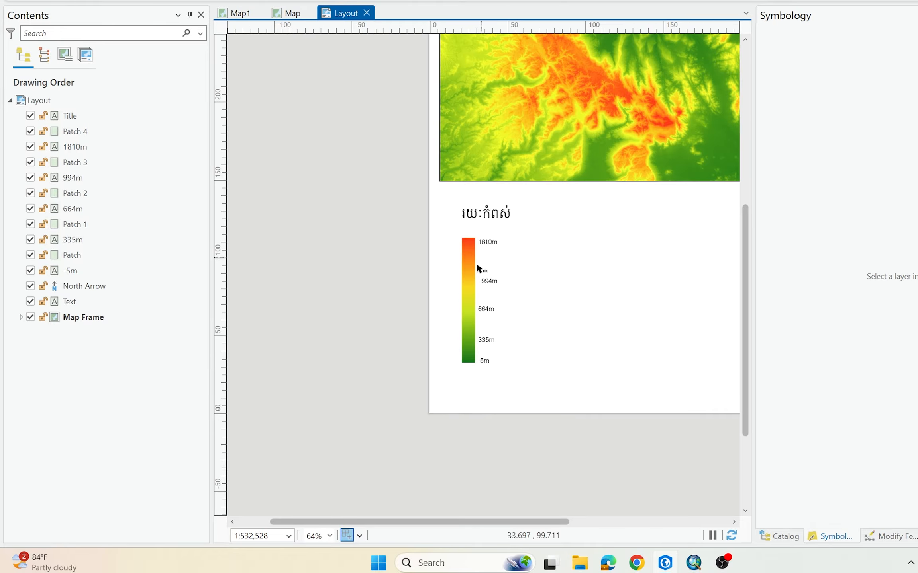
{"action": "scroll", "coordinate": [479, 267], "scroll_direction": "up", "scroll_amount": 2}
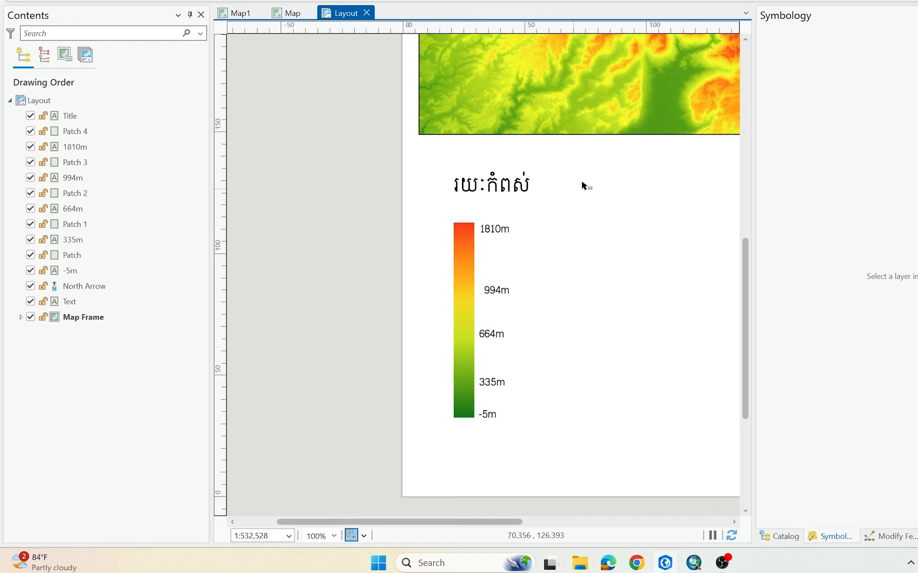
{"action": "scroll", "coordinate": [372, 359], "scroll_direction": "down", "scroll_amount": 2}
{"action": "scroll", "coordinate": [449, 315], "scroll_direction": "up", "scroll_amount": 4}
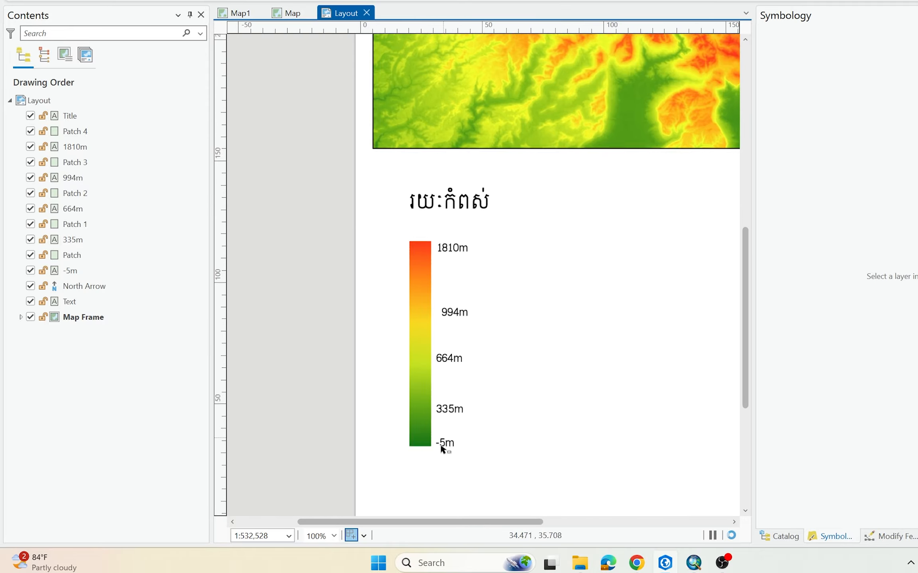
Examine how the elevation labels line up with the colour ramp, focusing on the 335m label and the map above the legend.
{"action": "scroll", "coordinate": [443, 404], "scroll_direction": "up", "scroll_amount": 1}
{"action": "left_click", "coordinate": [451, 382]}
{"action": "scroll", "coordinate": [479, 346], "scroll_direction": "down", "scroll_amount": 2}
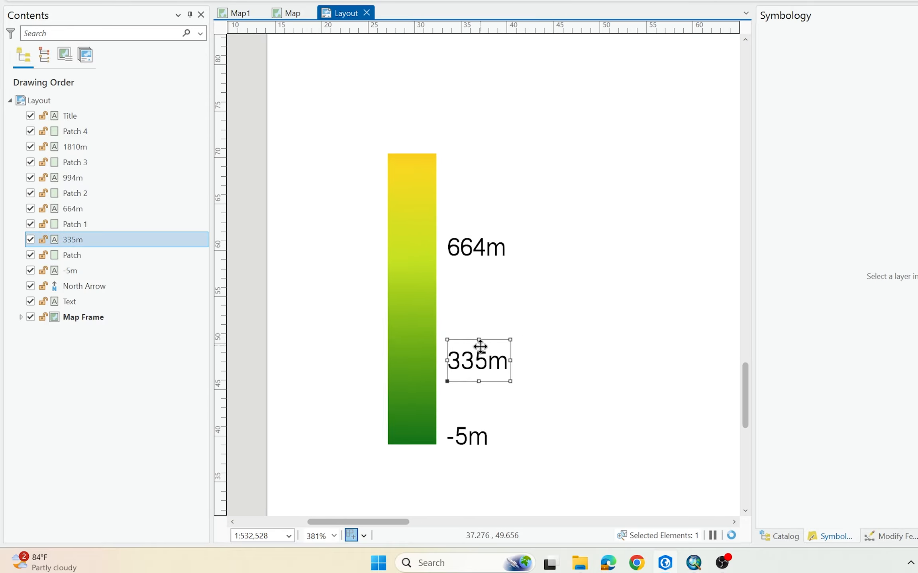
{"action": "scroll", "coordinate": [492, 357], "scroll_direction": "up", "scroll_amount": 1}
{"action": "scroll", "coordinate": [465, 349], "scroll_direction": "down", "scroll_amount": 3}
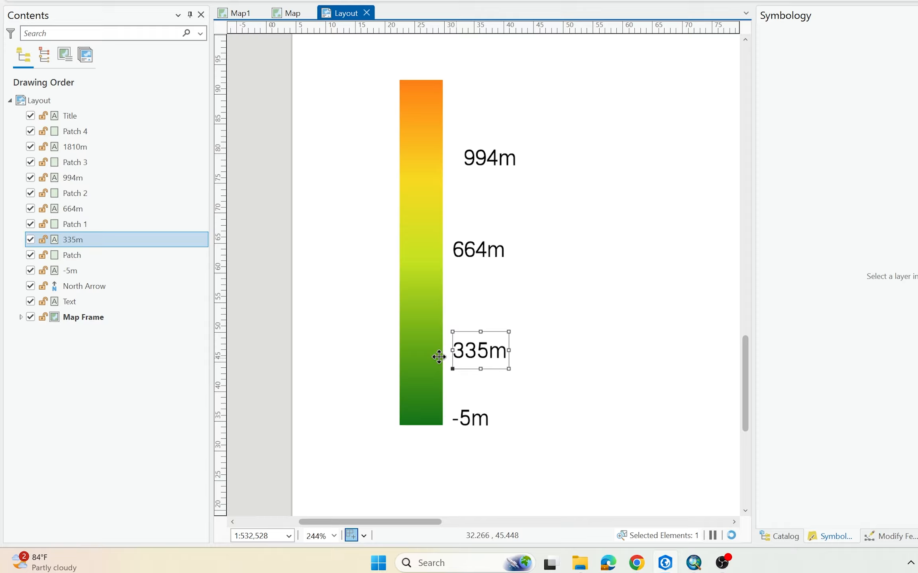
{"action": "scroll", "coordinate": [452, 324], "scroll_direction": "up", "scroll_amount": 1}
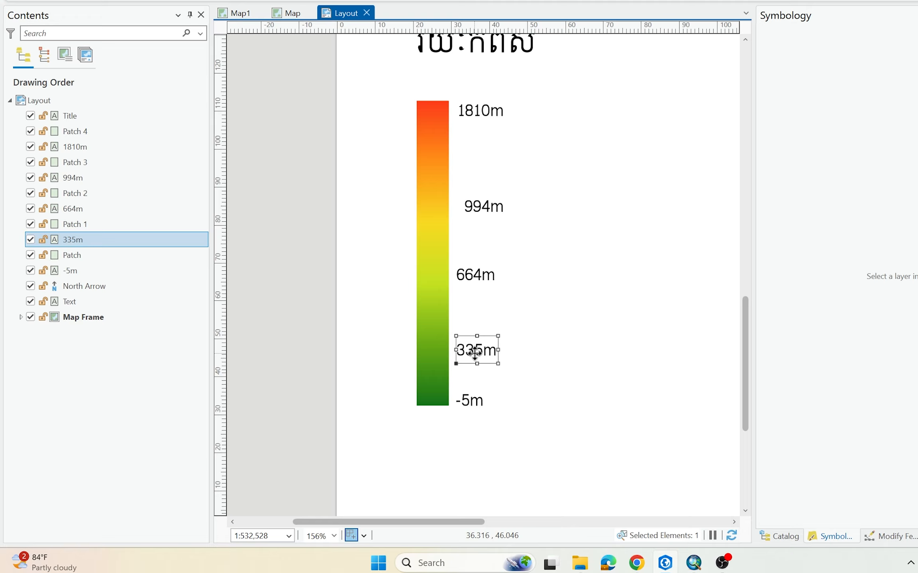
{"action": "scroll", "coordinate": [415, 305], "scroll_direction": "up", "scroll_amount": 1}
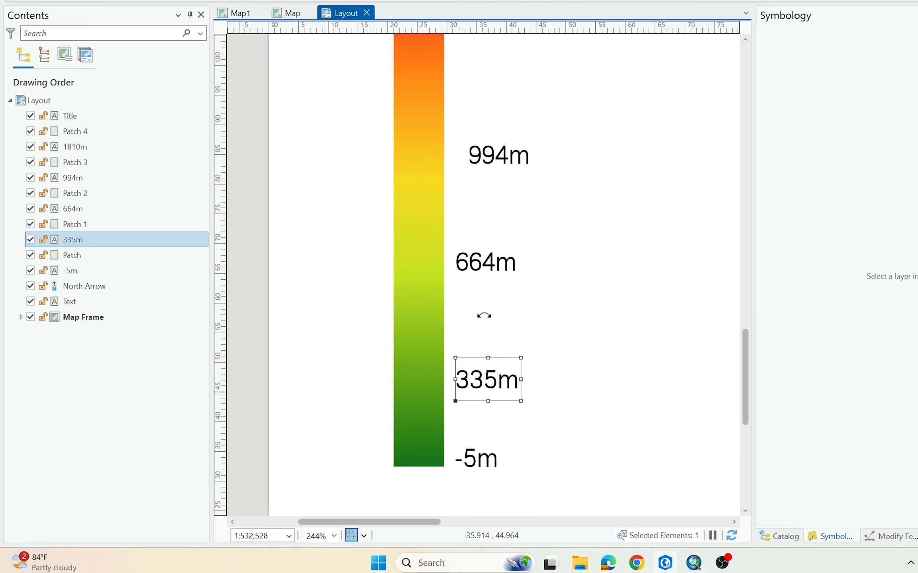
{"action": "scroll", "coordinate": [484, 315], "scroll_direction": "down", "scroll_amount": 3}
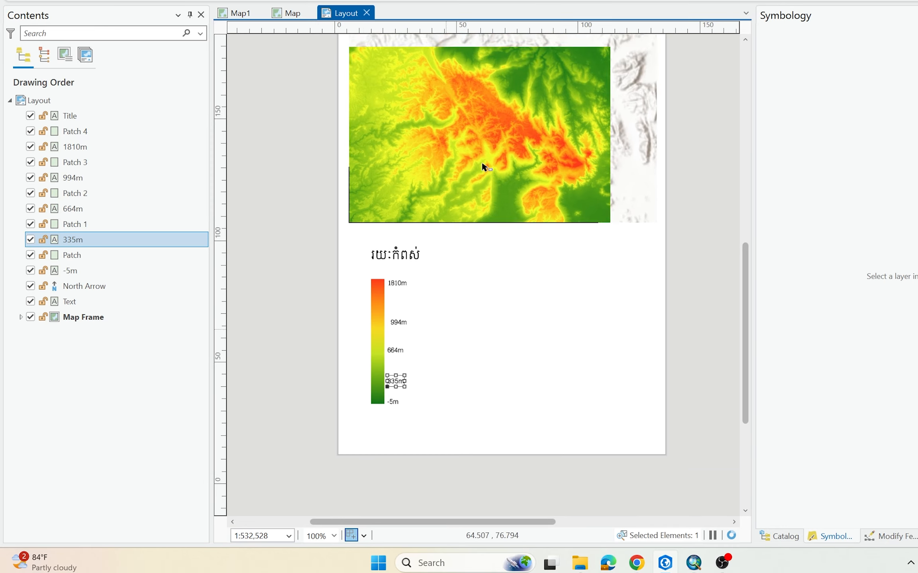
{"action": "scroll", "coordinate": [483, 167], "scroll_direction": "down", "scroll_amount": 1}
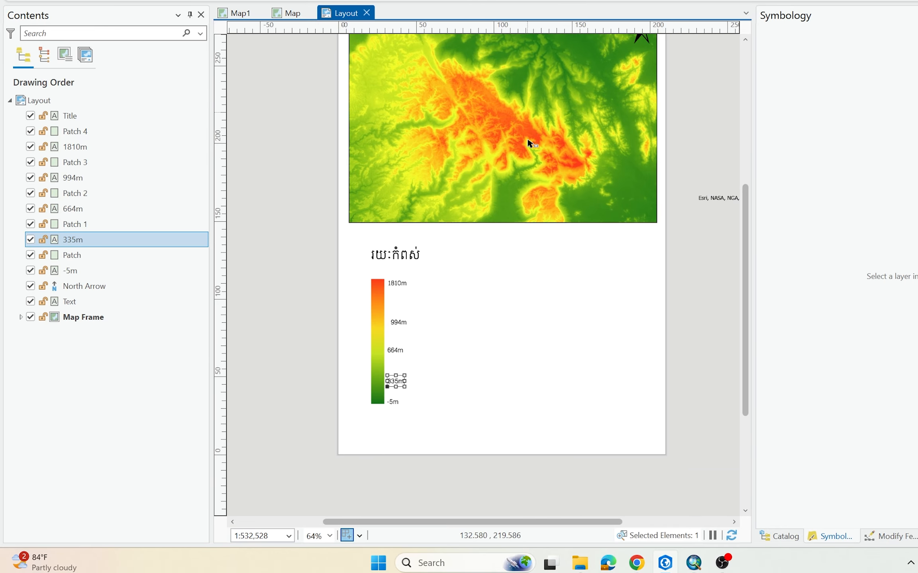
{"action": "scroll", "coordinate": [344, 359], "scroll_direction": "up", "scroll_amount": 4}
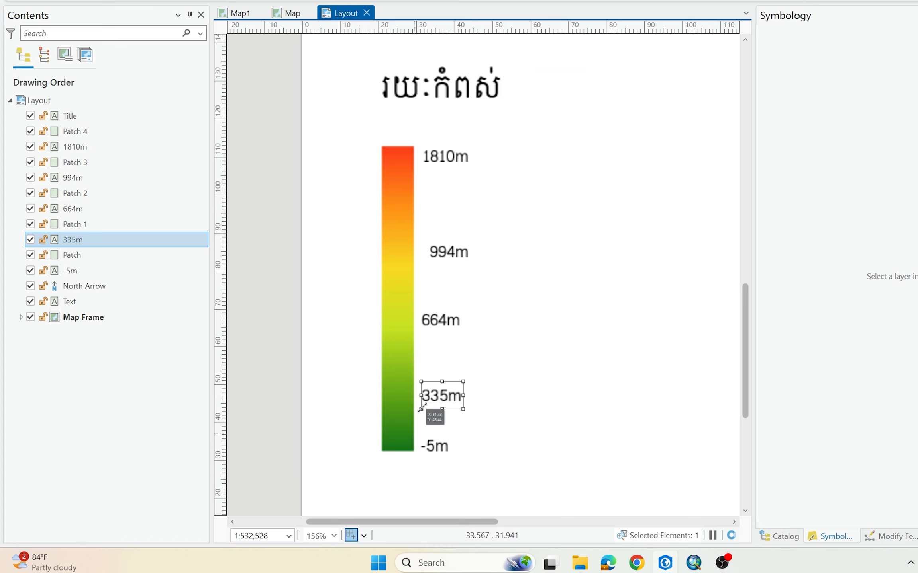
Switch from the layout to the DEM map view, enlarge the terrain and activate the Explore tool.
{"action": "left_click", "coordinate": [284, 13]}
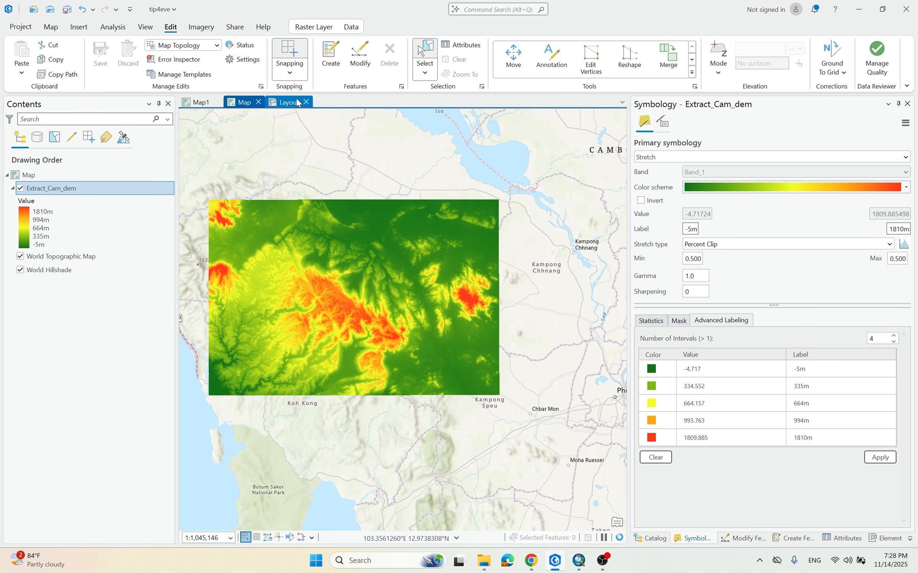
{"action": "left_click", "coordinate": [288, 102]}
{"action": "left_click", "coordinate": [241, 102]}
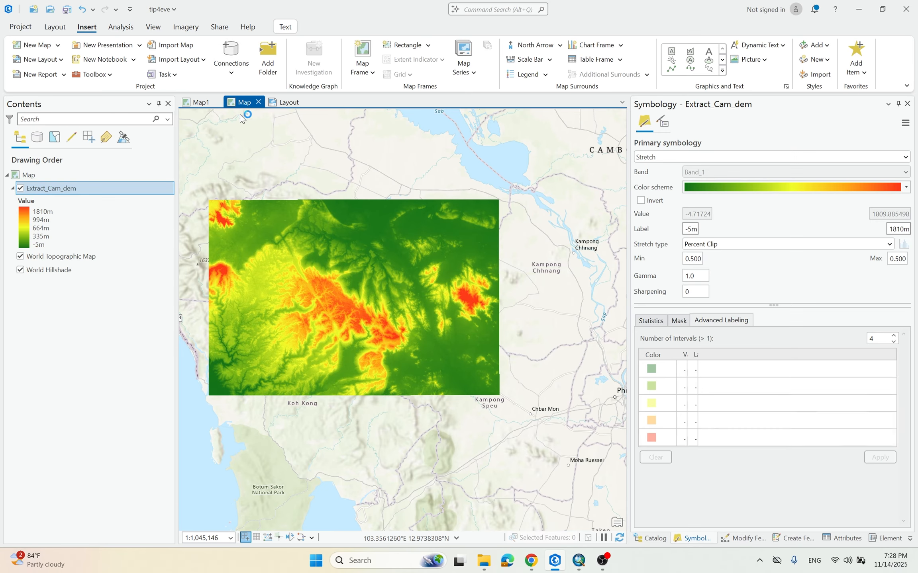
{"action": "scroll", "coordinate": [359, 231], "scroll_direction": "up", "scroll_amount": 3}
{"action": "scroll", "coordinate": [360, 231], "scroll_direction": "up", "scroll_amount": 1}
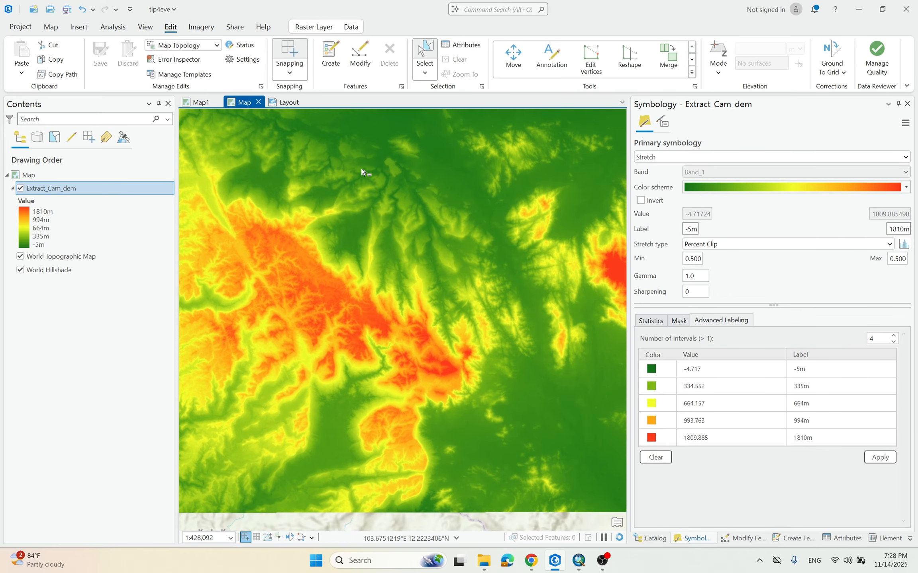
{"action": "left_click", "coordinate": [50, 27]}
{"action": "left_click", "coordinate": [152, 72]}
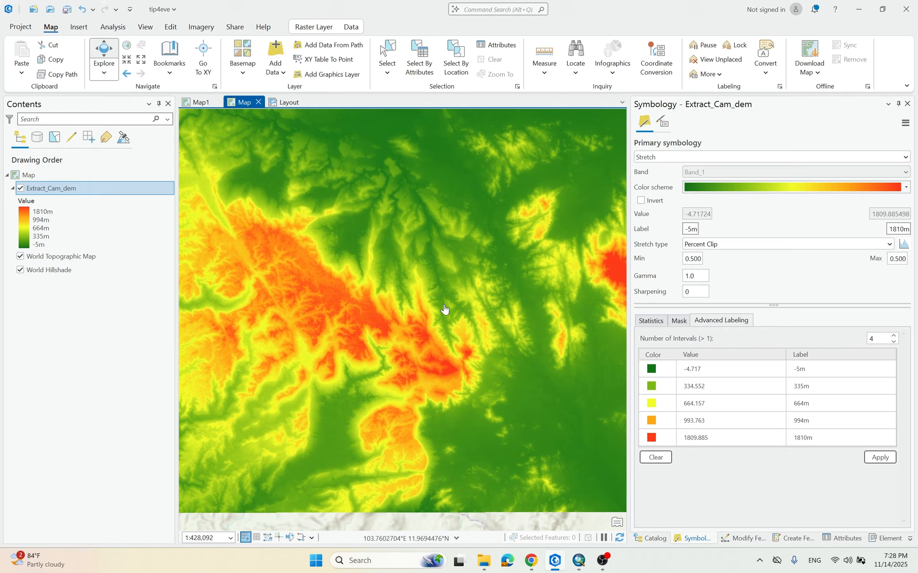
Identify Extract_Cam_dem pixel values at several spots on the ridge and the green valleys, searching for the colour at 335 m.
{"action": "scroll", "coordinate": [389, 309], "scroll_direction": "up", "scroll_amount": 1}
{"action": "left_click", "coordinate": [356, 294]}
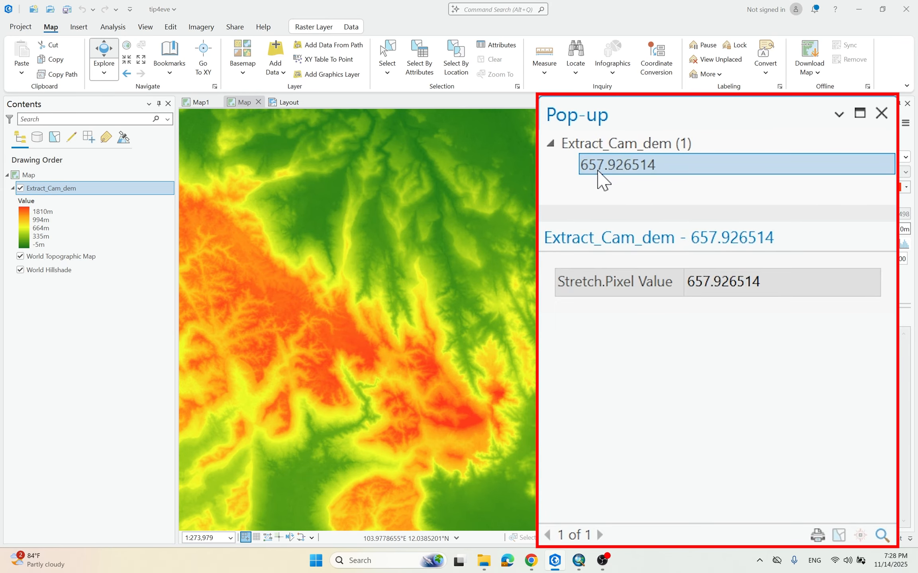
{"action": "left_click", "coordinate": [414, 286]}
{"action": "left_click", "coordinate": [405, 247]}
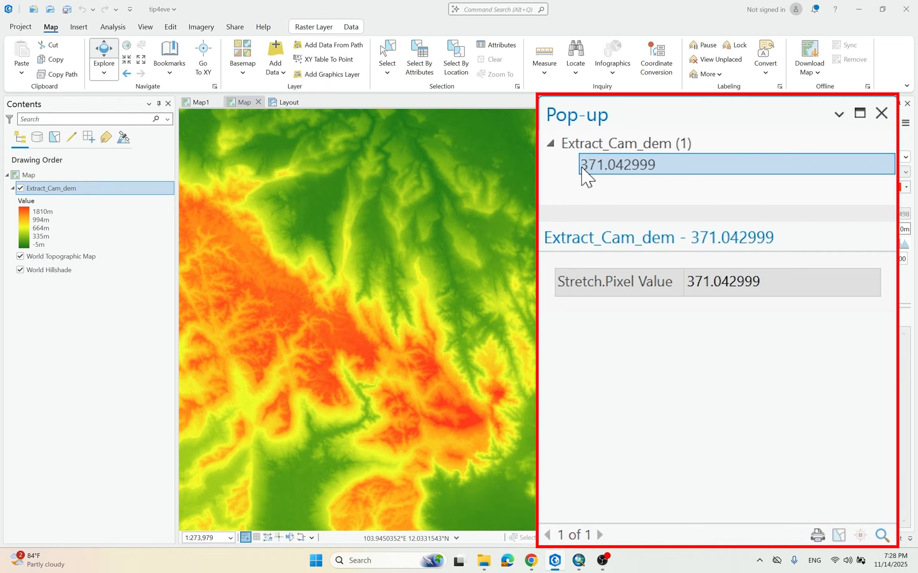
{"action": "left_click", "coordinate": [390, 249]}
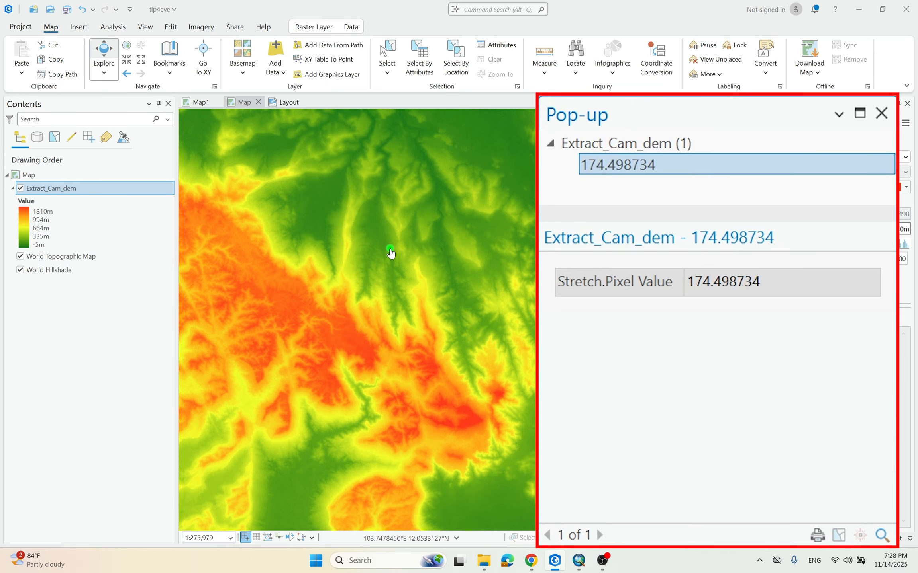
{"action": "left_click", "coordinate": [397, 272]}
{"action": "left_click", "coordinate": [400, 283]}
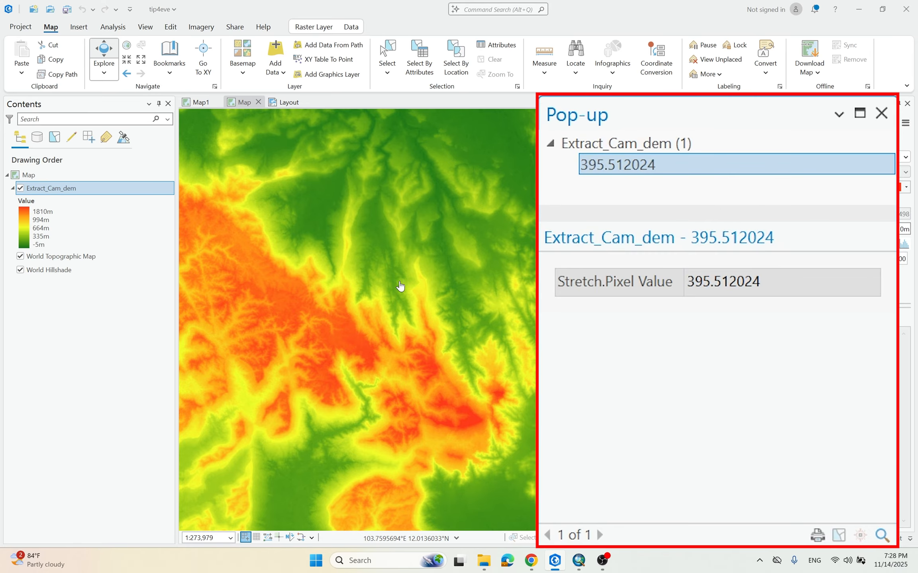
{"action": "left_click", "coordinate": [398, 276]}
{"action": "left_click", "coordinate": [400, 272]}
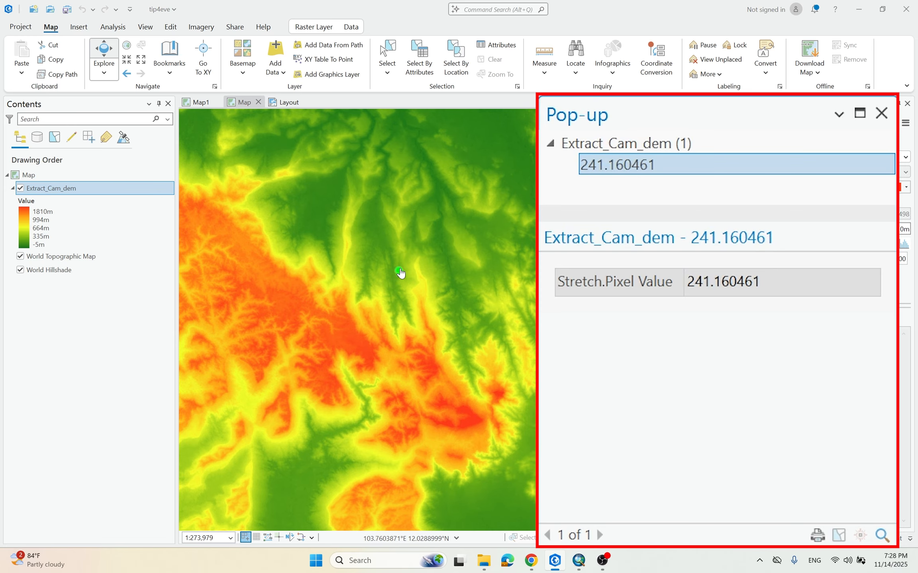
{"action": "left_click", "coordinate": [400, 266]}
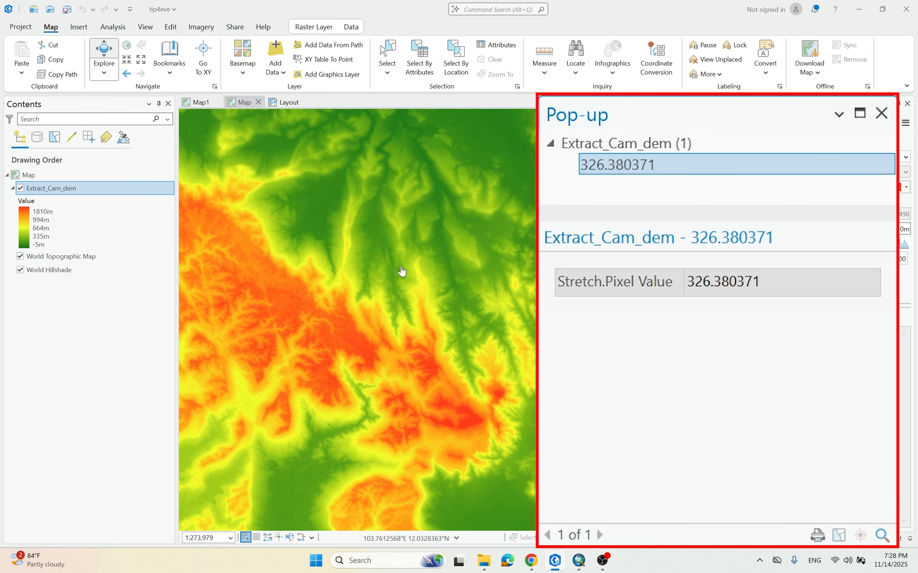
Sample more pixel values close up on the light-green valley slope to pin down the colour at about 335 m.
{"action": "scroll", "coordinate": [403, 273], "scroll_direction": "up", "scroll_amount": 5}
{"action": "left_click", "coordinate": [385, 261]}
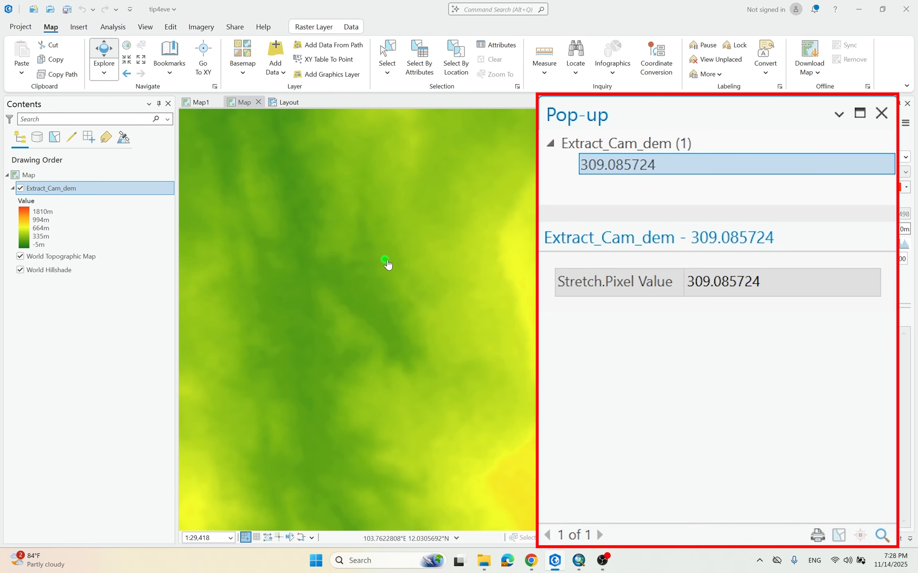
{"action": "left_click", "coordinate": [387, 256]}
{"action": "left_click", "coordinate": [397, 272]}
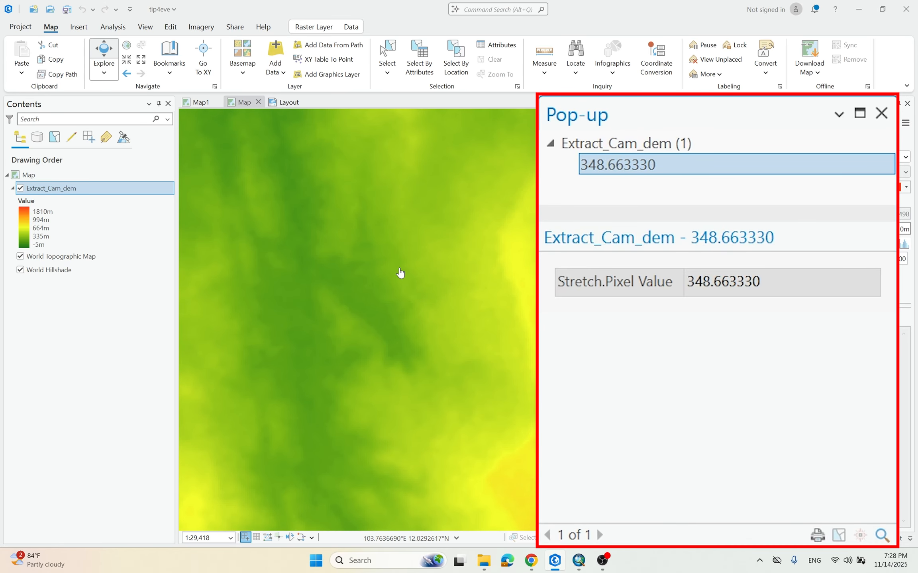
{"action": "left_click", "coordinate": [400, 274]}
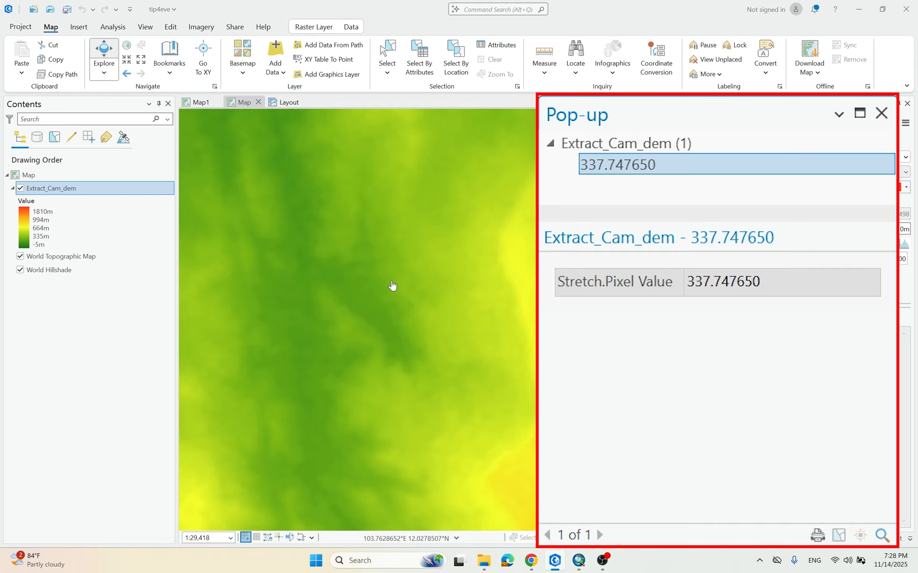
{"action": "left_click", "coordinate": [393, 286]}
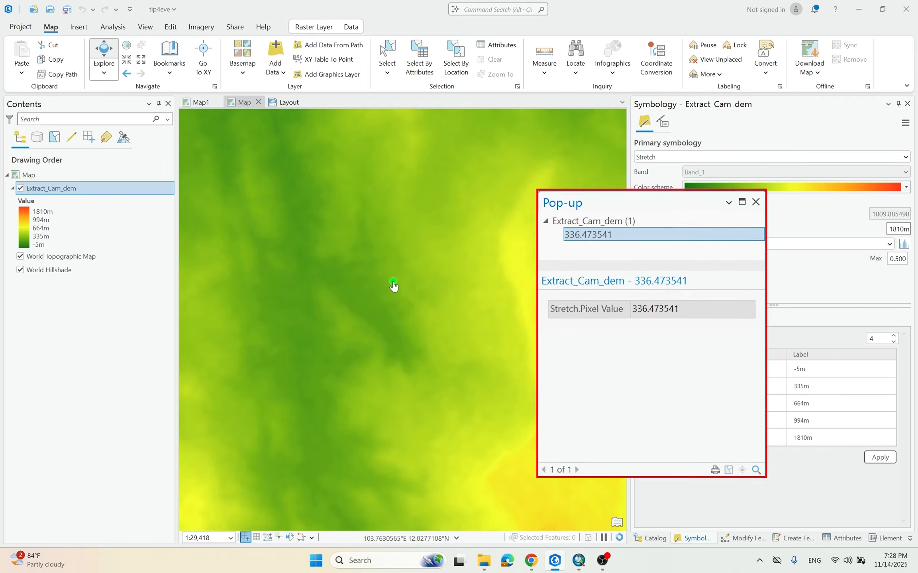
{"action": "left_click", "coordinate": [395, 285]}
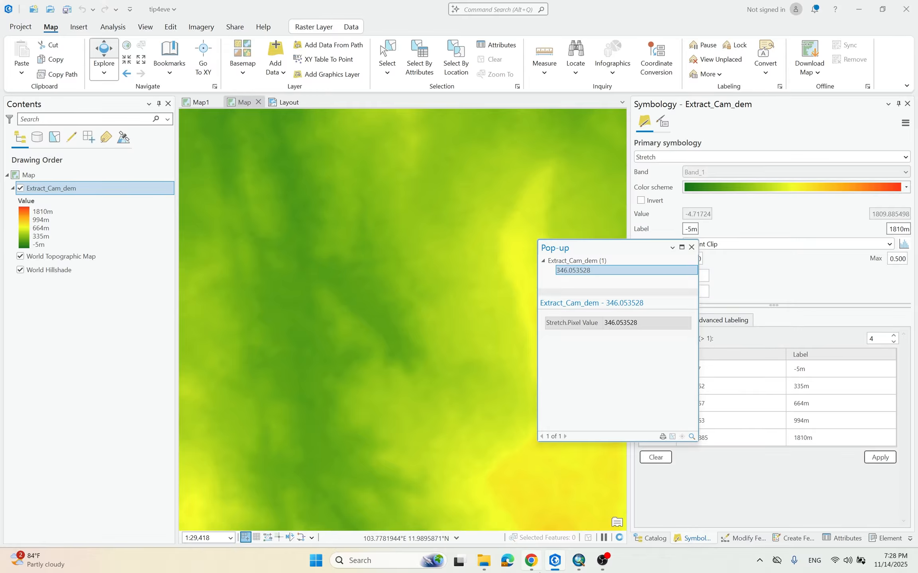
Return to the layout and move the 335m label up the colour ramp to just below the 664m label.
{"action": "left_click", "coordinate": [290, 102]}
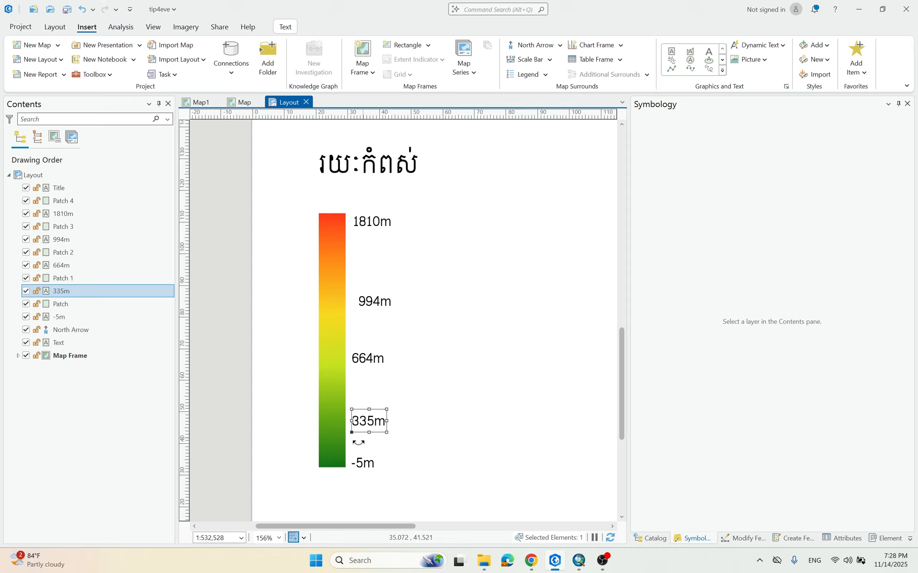
{"action": "scroll", "coordinate": [359, 442], "scroll_direction": "up", "scroll_amount": 2}
{"action": "scroll", "coordinate": [326, 420], "scroll_direction": "up", "scroll_amount": 4}
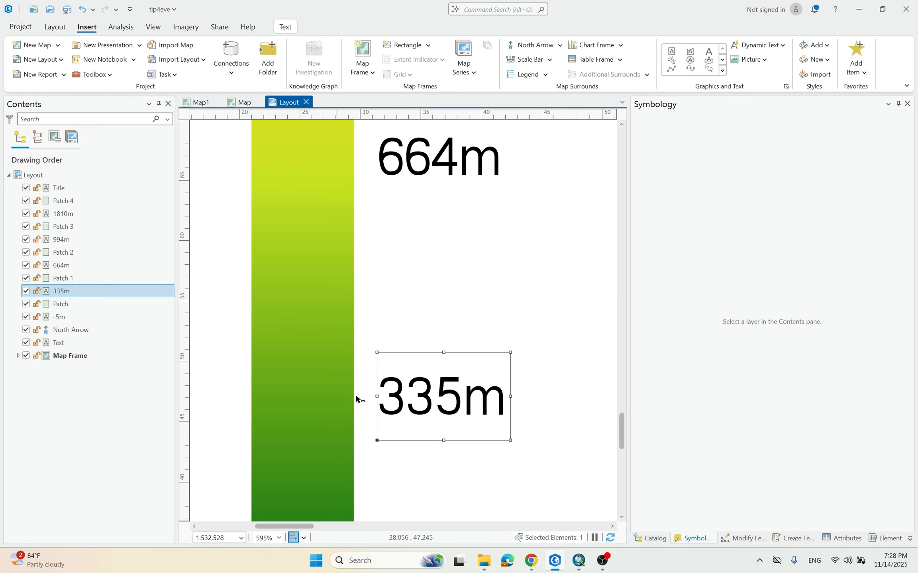
{"action": "left_click_drag", "start_coordinate": [423, 414], "coordinate": [422, 263]}
{"action": "scroll", "coordinate": [430, 479], "scroll_direction": "down", "scroll_amount": 2}
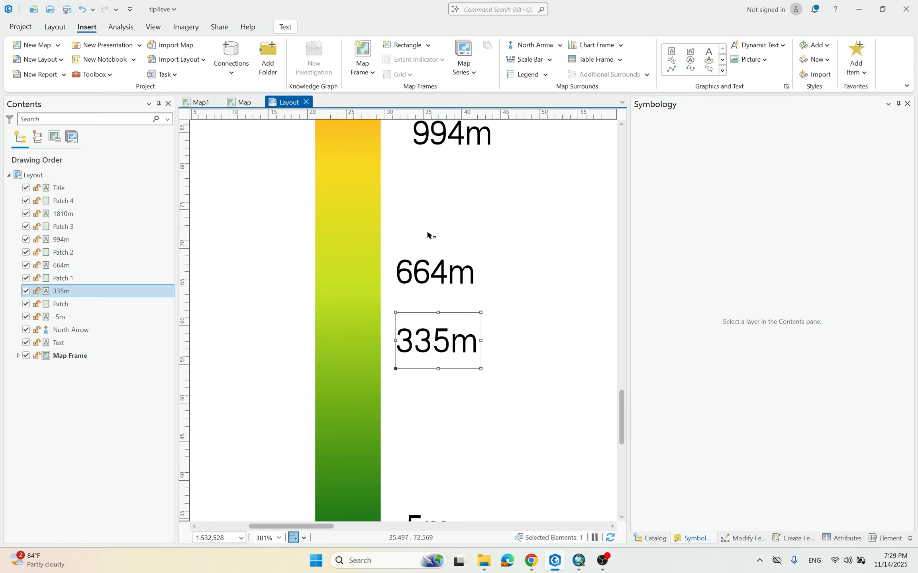
Move the 664m label up the colour ramp towards the 994m label.
{"action": "left_click", "coordinate": [423, 280]}
{"action": "left_click_drag", "start_coordinate": [419, 260], "coordinate": [418, 215]}
{"action": "scroll", "coordinate": [408, 292], "scroll_direction": "up", "scroll_amount": 2}
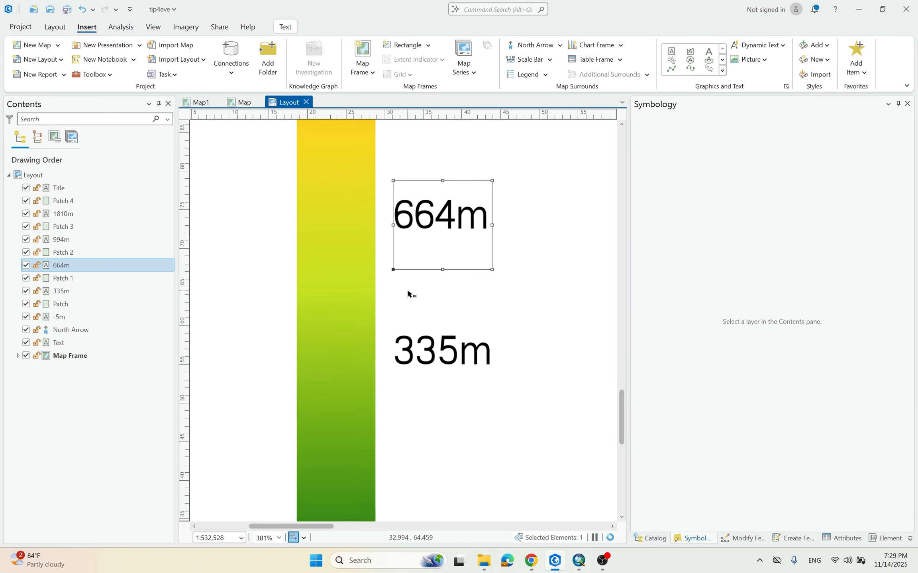
Move the 335m label further up beside the ramp's yellow-green section, closer to the 664m label, and deselect it.
{"action": "left_click", "coordinate": [422, 375]}
{"action": "left_click_drag", "start_coordinate": [428, 372], "coordinate": [430, 321]}
{"action": "scroll", "coordinate": [430, 322], "scroll_direction": "down", "scroll_amount": 4}
{"action": "left_click", "coordinate": [428, 428]}
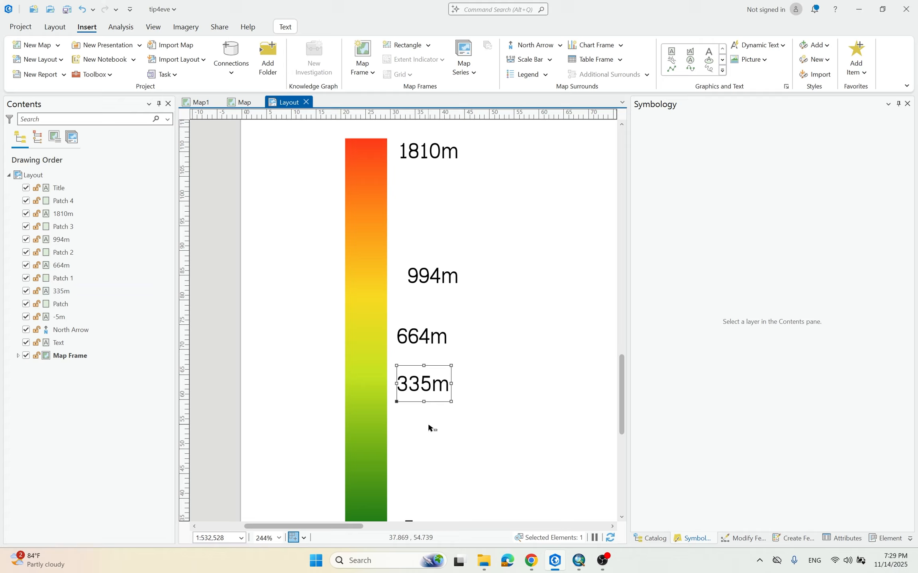
{"action": "scroll", "coordinate": [406, 426], "scroll_direction": "down", "scroll_amount": 2}
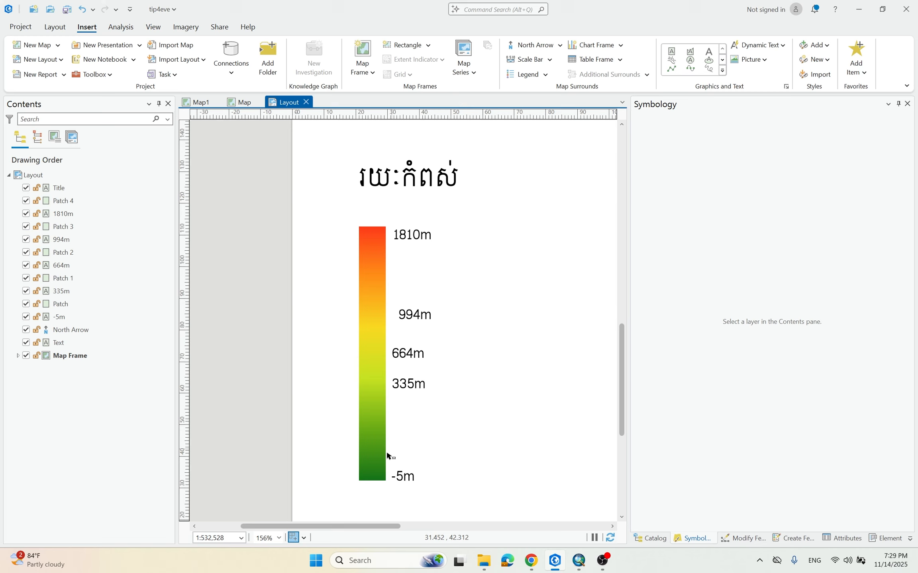
Nudge the 335m label slightly down beside the ramp's light-green section and deselect it.
{"action": "scroll", "coordinate": [406, 406], "scroll_direction": "up", "scroll_amount": 4}
{"action": "left_click", "coordinate": [403, 381]}
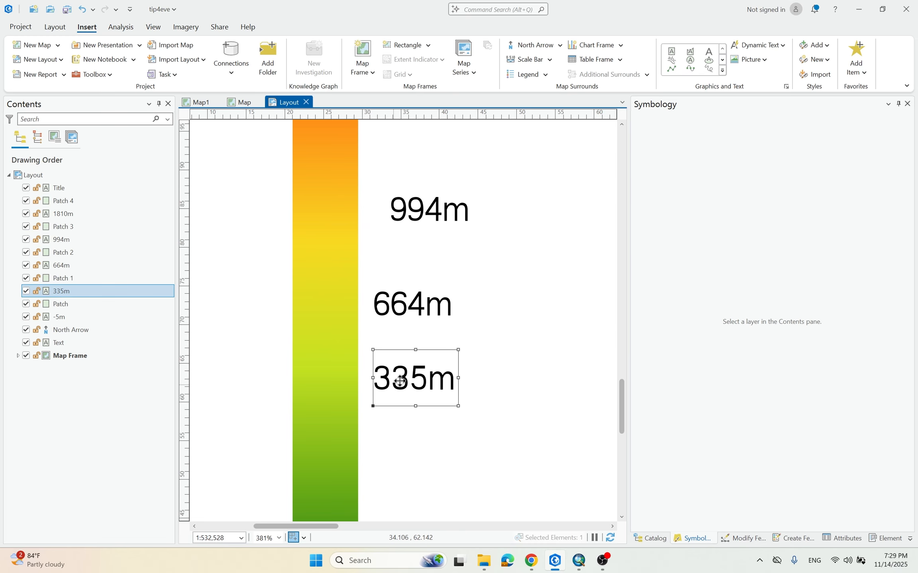
{"action": "left_click_drag", "start_coordinate": [403, 381], "coordinate": [404, 391]}
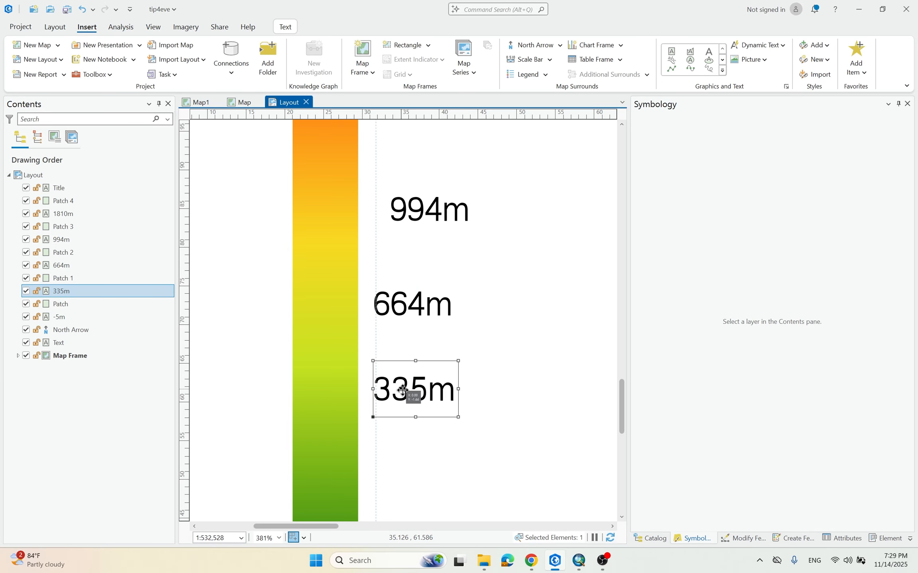
{"action": "left_click", "coordinate": [375, 460]}
{"action": "scroll", "coordinate": [378, 398], "scroll_direction": "down", "scroll_amount": 2}
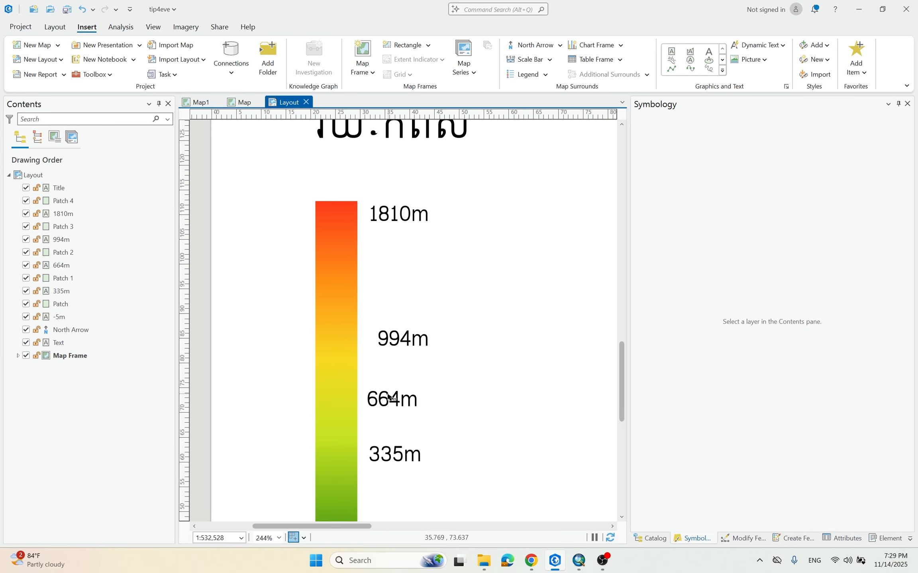
Go to the DEM map and sample pixel values in the yellow-green areas to find the colour matching the 664m label.
{"action": "scroll", "coordinate": [370, 364], "scroll_direction": "up", "scroll_amount": 4}
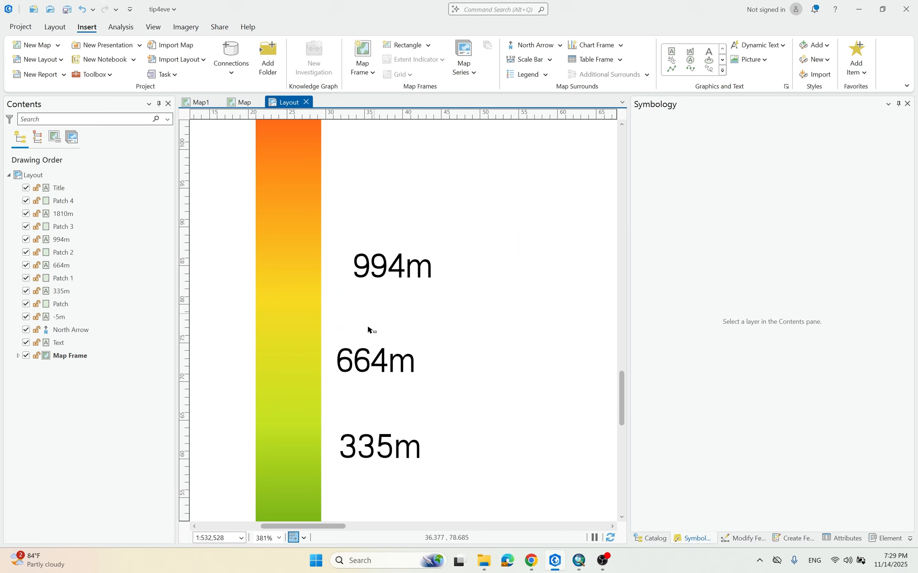
{"action": "scroll", "coordinate": [399, 331], "scroll_direction": "down", "scroll_amount": 2}
{"action": "scroll", "coordinate": [377, 338], "scroll_direction": "up", "scroll_amount": 2}
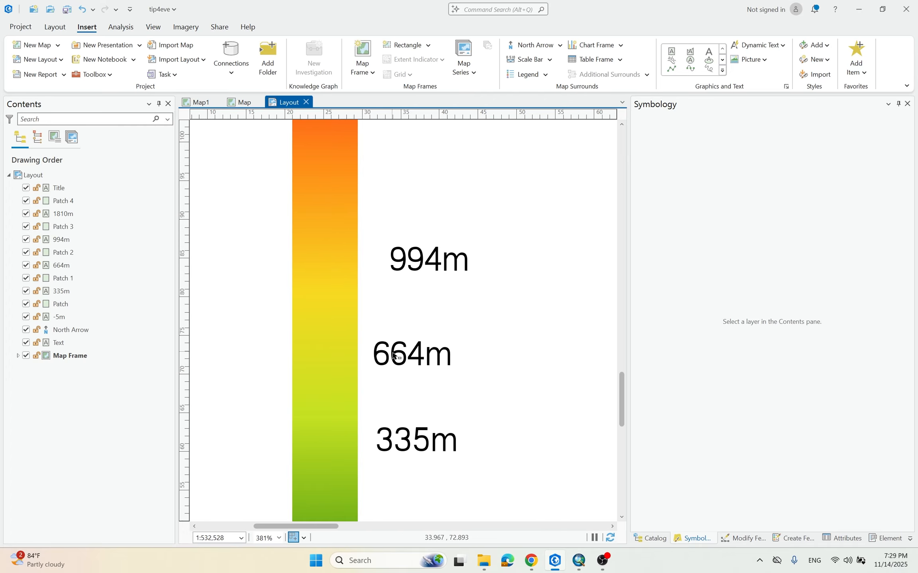
{"action": "left_click", "coordinate": [402, 362]}
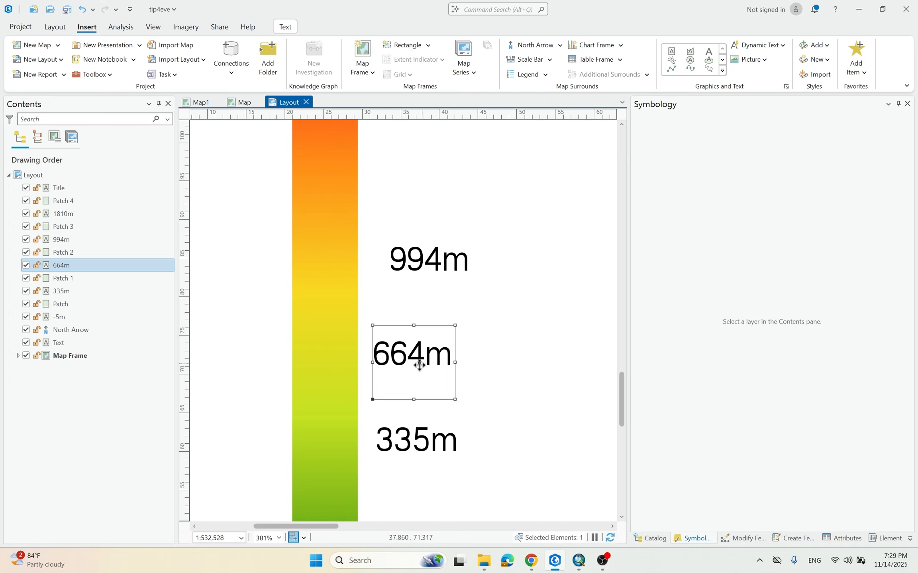
{"action": "left_click", "coordinate": [242, 102]}
{"action": "left_click", "coordinate": [482, 259]}
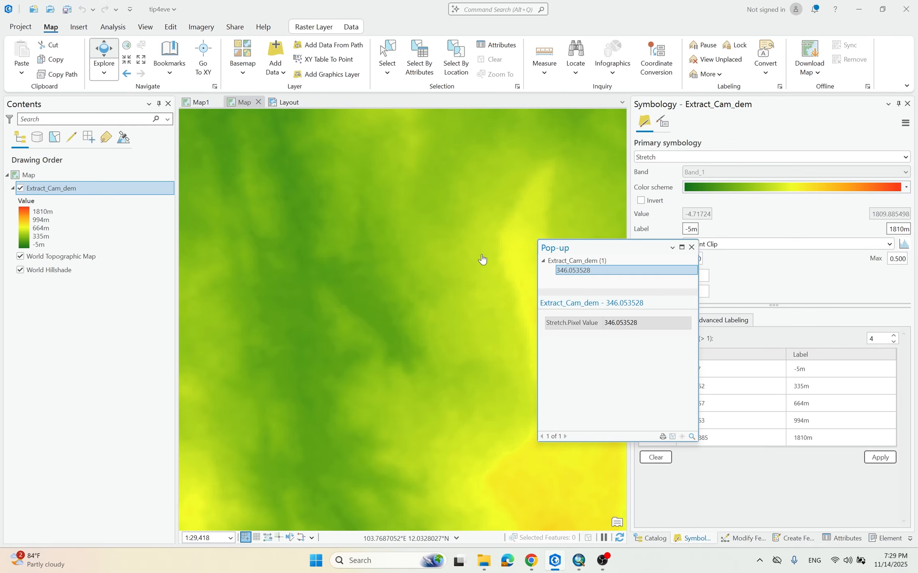
{"action": "left_click", "coordinate": [392, 203]}
{"action": "scroll", "coordinate": [403, 239], "scroll_direction": "down", "scroll_amount": 3}
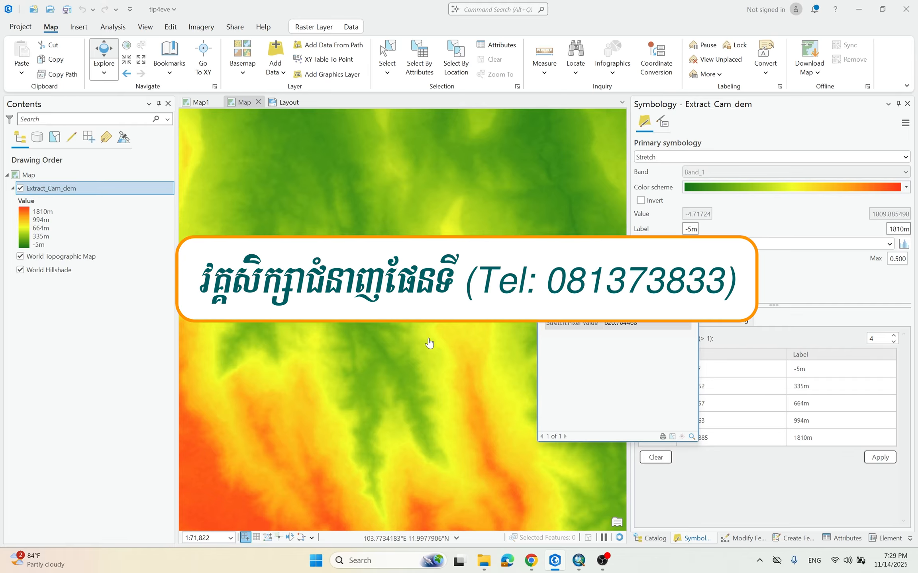
{"action": "scroll", "coordinate": [408, 366], "scroll_direction": "up", "scroll_amount": 3}
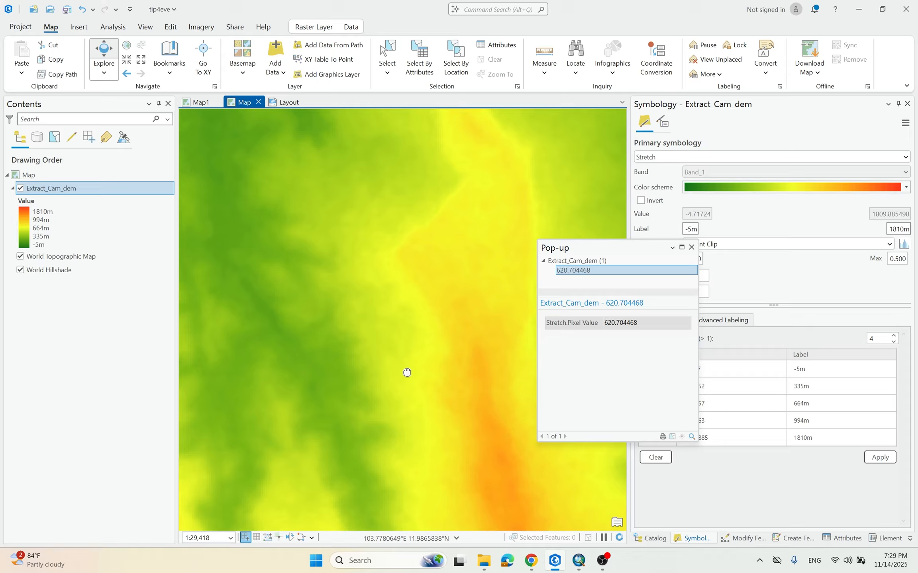
Sample closely spaced DEM pixels along the bright-yellow slope until a value near 664 is located.
{"action": "left_click", "coordinate": [423, 346]}
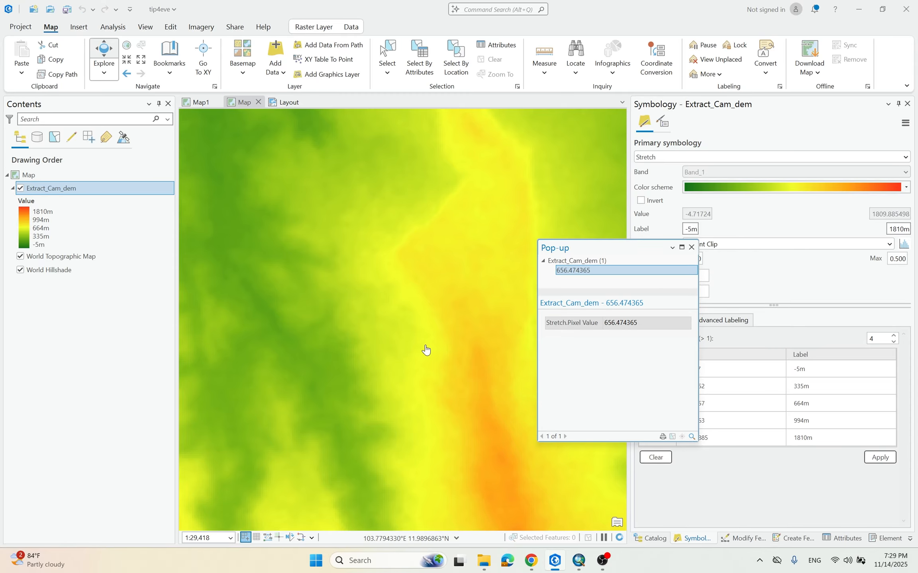
{"action": "scroll", "coordinate": [425, 350], "scroll_direction": "up", "scroll_amount": 2}
{"action": "left_click", "coordinate": [423, 347]}
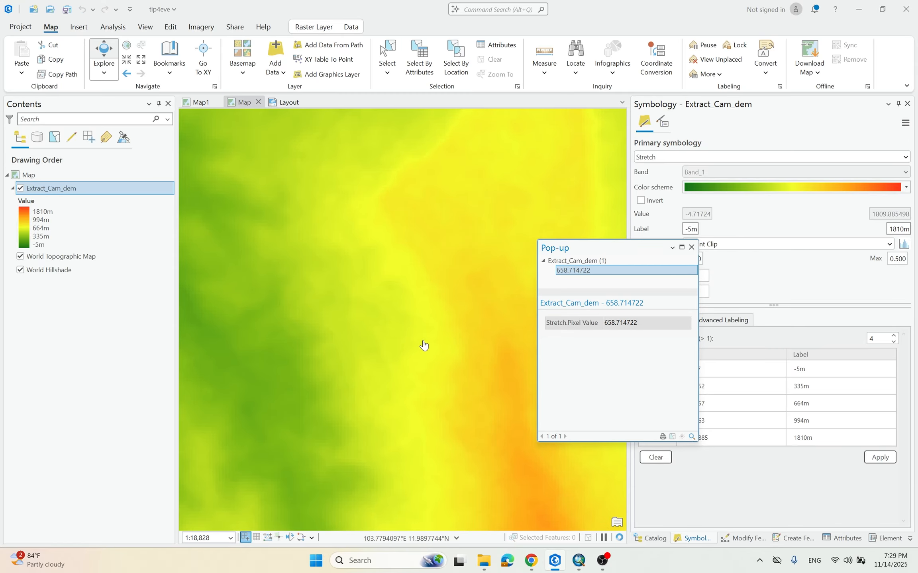
{"action": "left_click", "coordinate": [418, 345]}
{"action": "left_click", "coordinate": [426, 344]}
{"action": "left_click", "coordinate": [426, 354]}
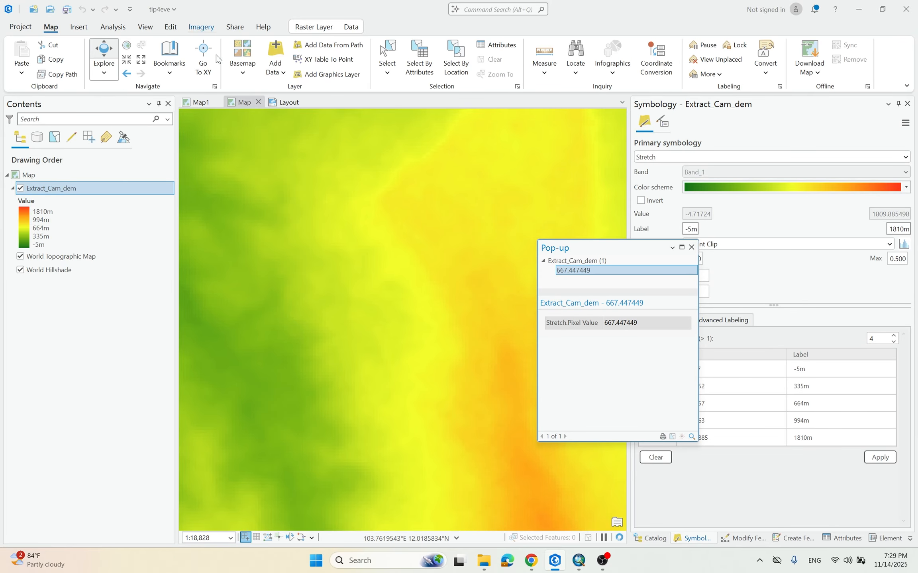
Return to the layout and move the 664m label up beside the ramp's yellow section, just below the 994m label.
{"action": "left_click", "coordinate": [284, 102]}
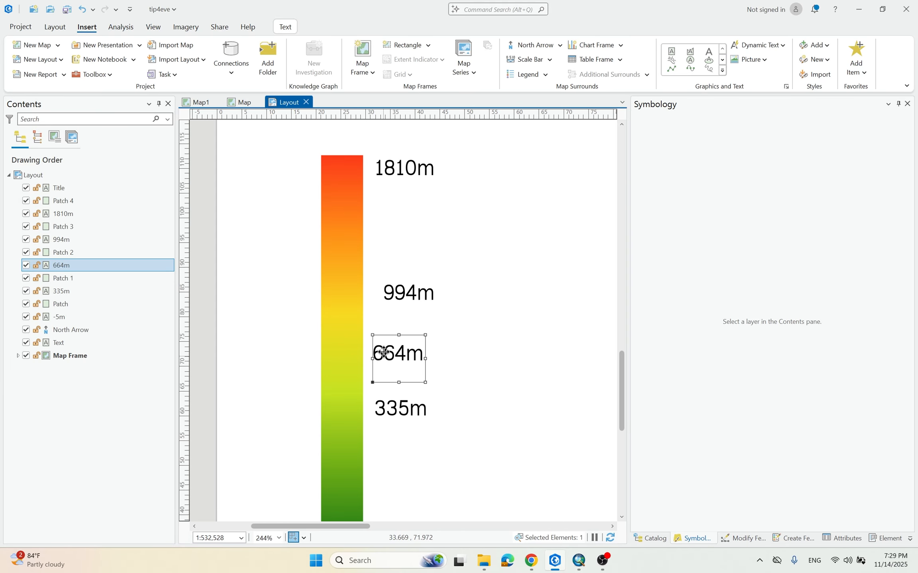
{"action": "left_click_drag", "start_coordinate": [386, 351], "coordinate": [385, 329]}
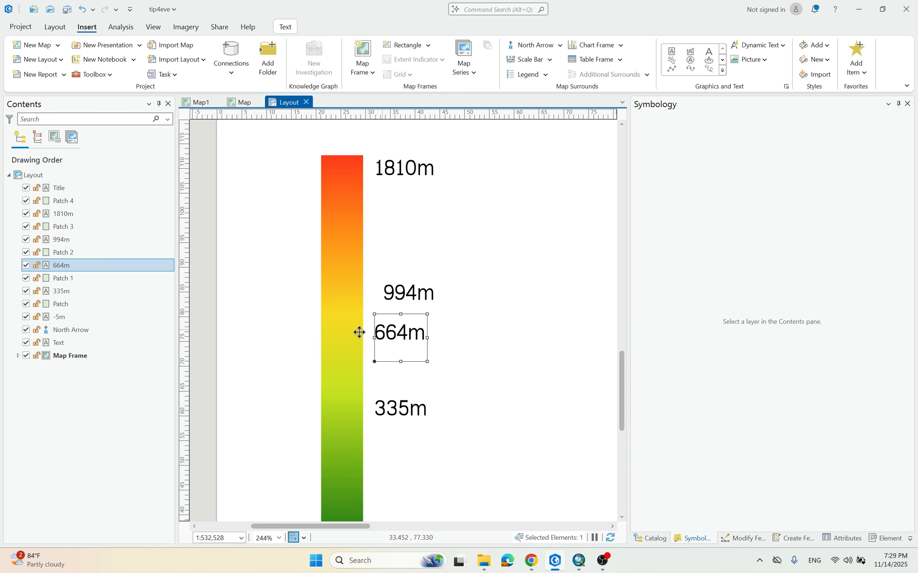
{"action": "scroll", "coordinate": [348, 339], "scroll_direction": "up", "scroll_amount": 3}
{"action": "scroll", "coordinate": [355, 341], "scroll_direction": "up", "scroll_amount": 3}
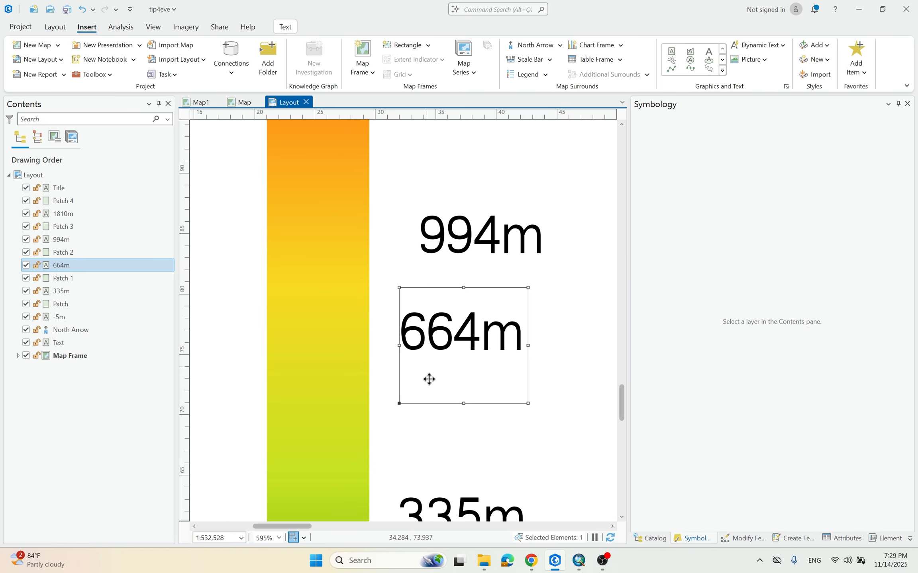
{"action": "scroll", "coordinate": [427, 371], "scroll_direction": "down", "scroll_amount": 1}
{"action": "scroll", "coordinate": [426, 370], "scroll_direction": "down", "scroll_amount": 2}
{"action": "scroll", "coordinate": [436, 368], "scroll_direction": "up", "scroll_amount": 1}
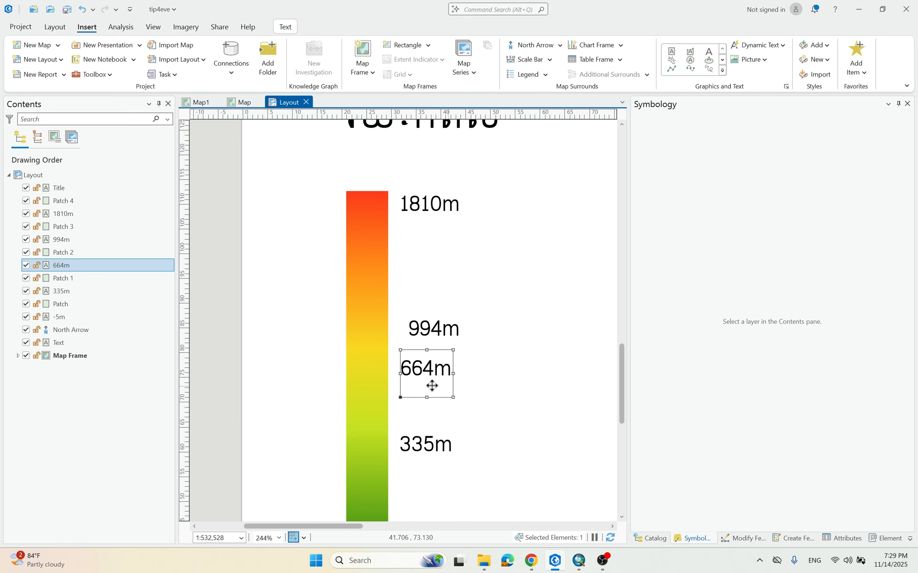
{"action": "scroll", "coordinate": [419, 360], "scroll_direction": "up", "scroll_amount": 3}
Go back to the DEM map and sample pixel values from the yellow slope towards the orange ridge for the 994m label.
{"action": "left_click", "coordinate": [396, 333]}
{"action": "scroll", "coordinate": [380, 310], "scroll_direction": "down", "scroll_amount": 1}
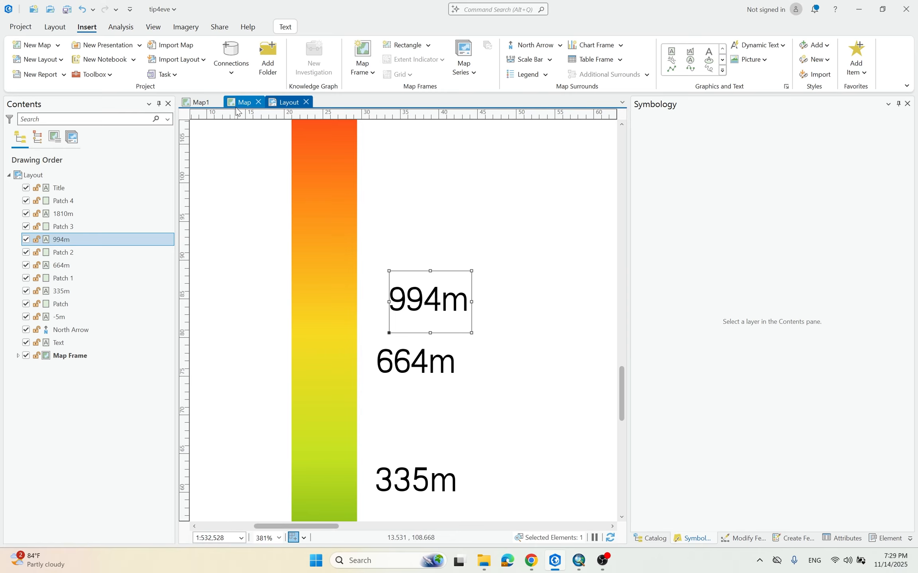
{"action": "left_click", "coordinate": [239, 104]}
{"action": "left_click", "coordinate": [383, 290]}
{"action": "scroll", "coordinate": [348, 278], "scroll_direction": "down", "scroll_amount": 2}
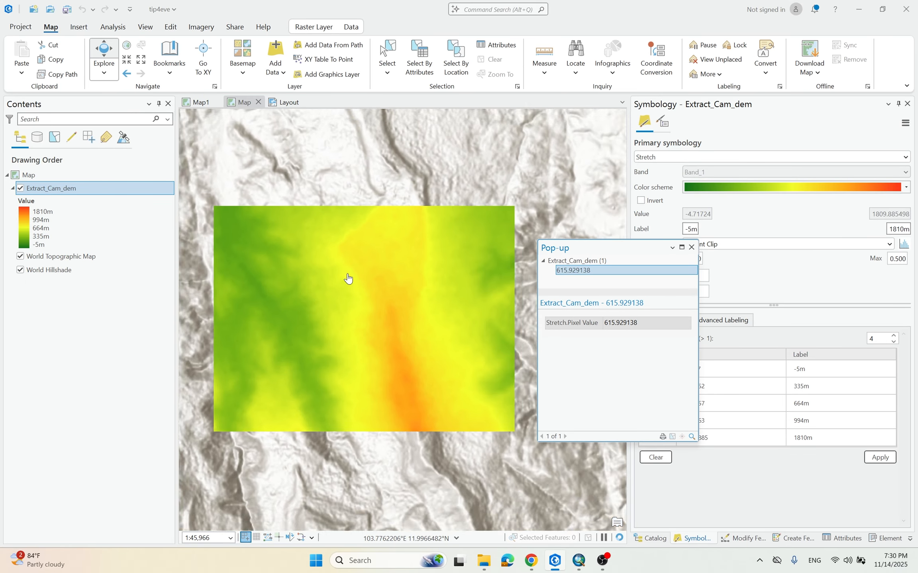
{"action": "scroll", "coordinate": [348, 279], "scroll_direction": "up", "scroll_amount": 2}
{"action": "left_click", "coordinate": [373, 282]}
{"action": "left_click", "coordinate": [378, 285]}
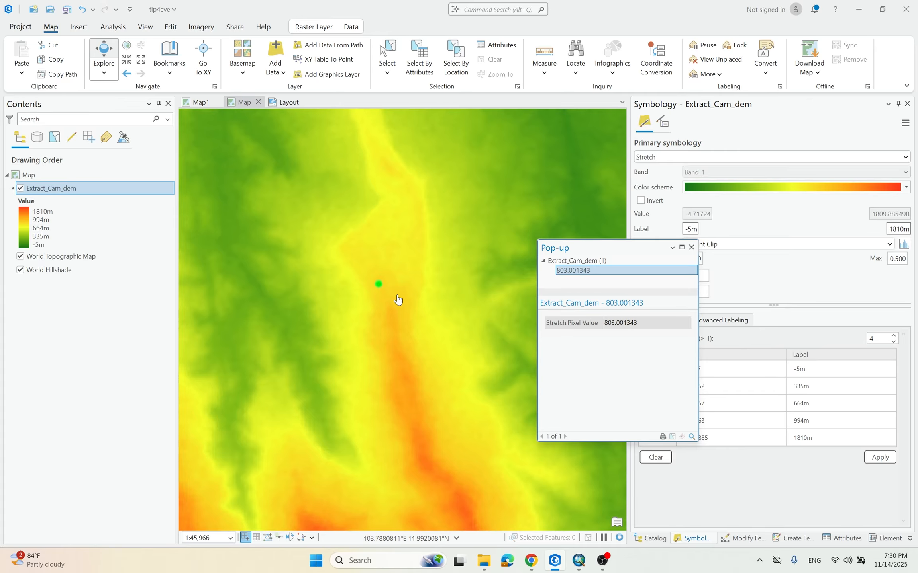
{"action": "left_click", "coordinate": [389, 292]}
{"action": "scroll", "coordinate": [396, 307], "scroll_direction": "up", "scroll_amount": 3}
Sample DEM pixels down the orange ridge to locate the colour for a value near 994.
{"action": "left_click", "coordinate": [387, 322]}
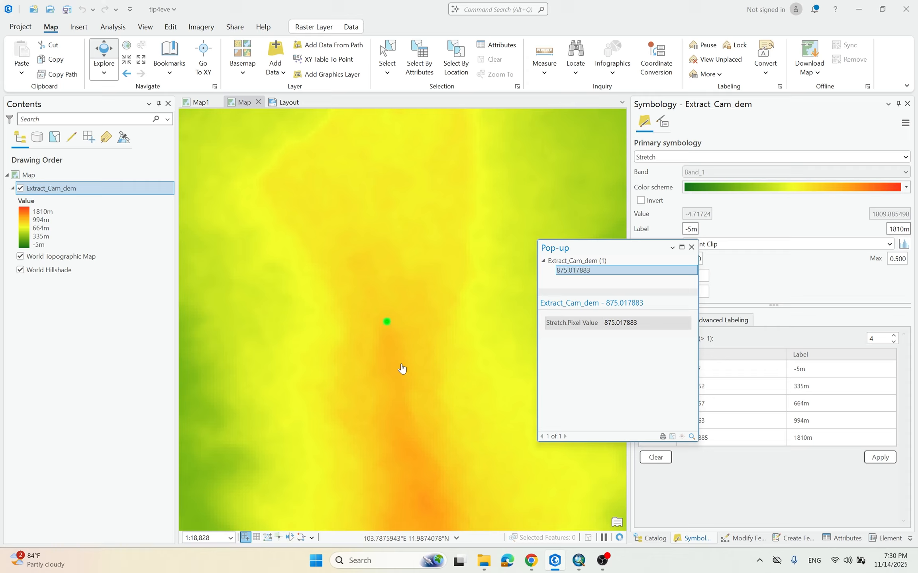
{"action": "left_click", "coordinate": [397, 371]}
{"action": "left_click", "coordinate": [392, 400]}
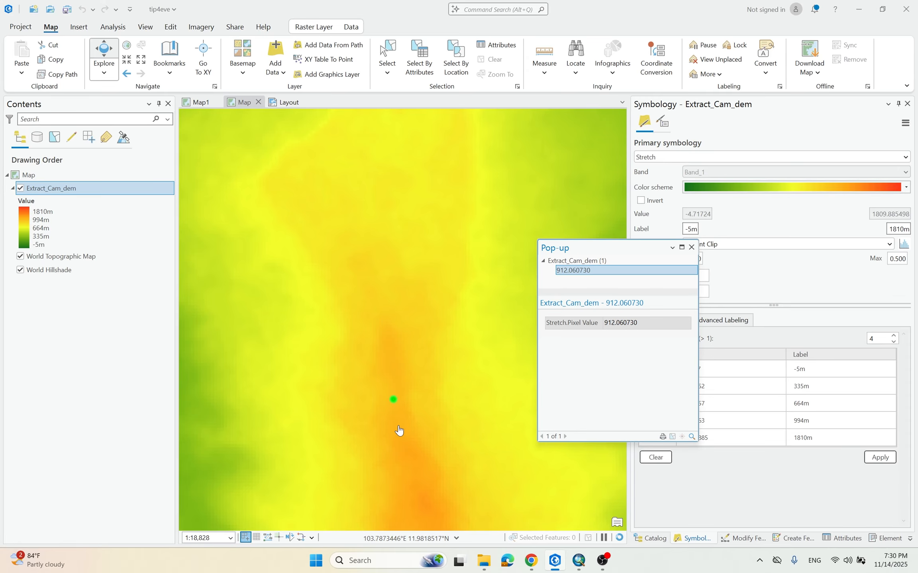
{"action": "left_click", "coordinate": [398, 433]}
{"action": "left_click_drag", "start_coordinate": [383, 417], "coordinate": [385, 358]}
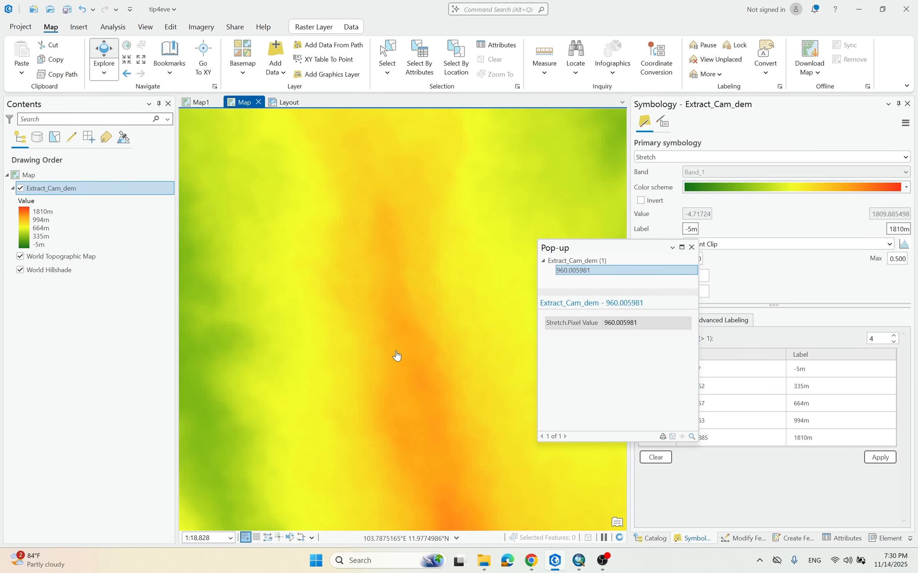
{"action": "left_click", "coordinate": [413, 346]}
{"action": "left_click", "coordinate": [414, 372]}
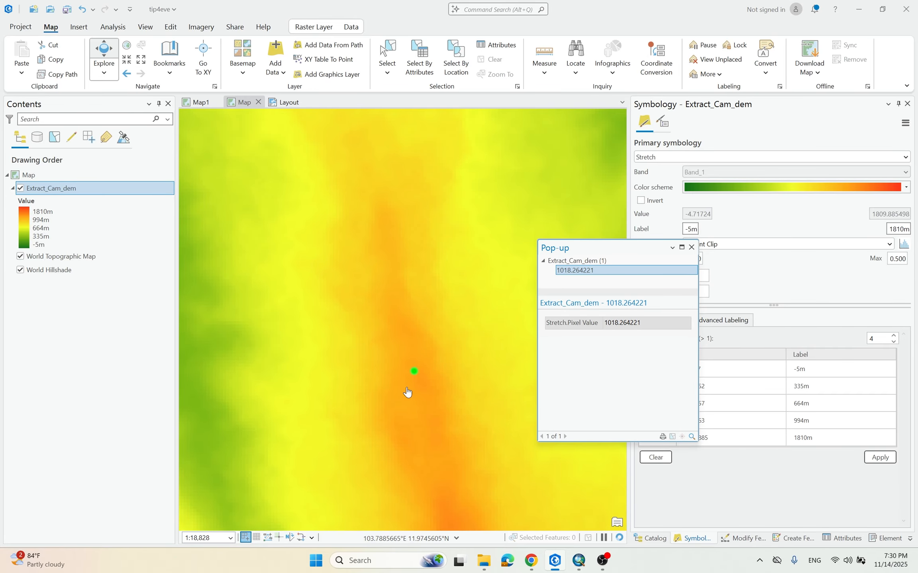
{"action": "left_click", "coordinate": [412, 363]}
{"action": "left_click", "coordinate": [414, 348]}
Return to the layout, shift the 994m label sideways in line with the 664m label, and deselect it.
{"action": "left_click", "coordinate": [287, 102]}
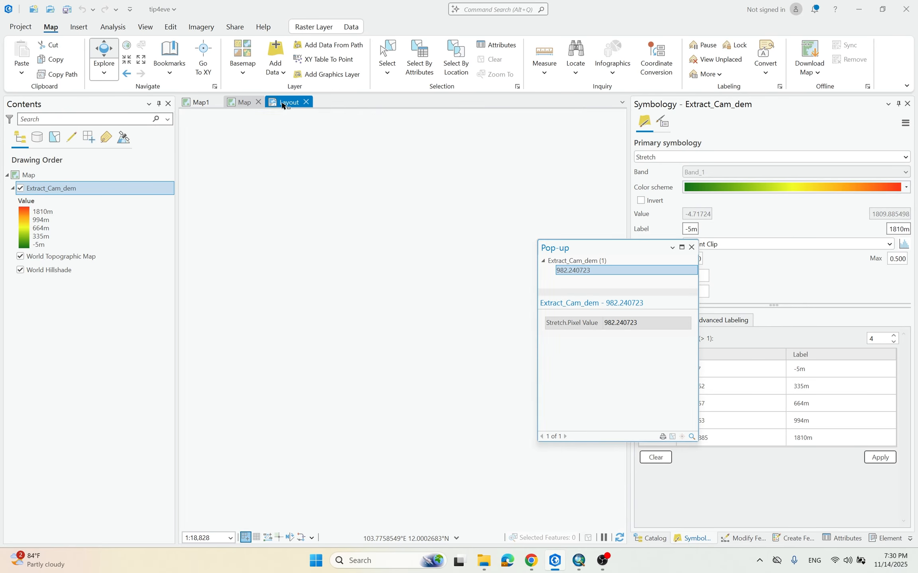
{"action": "scroll", "coordinate": [345, 323], "scroll_direction": "down", "scroll_amount": 2}
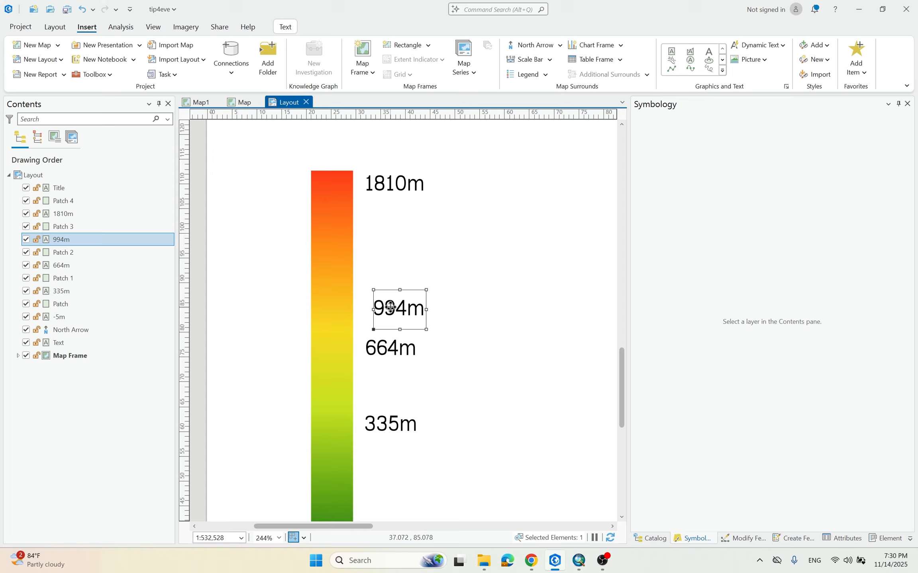
{"action": "left_click_drag", "start_coordinate": [389, 307], "coordinate": [382, 306]}
{"action": "scroll", "coordinate": [381, 305], "scroll_direction": "up", "scroll_amount": 4}
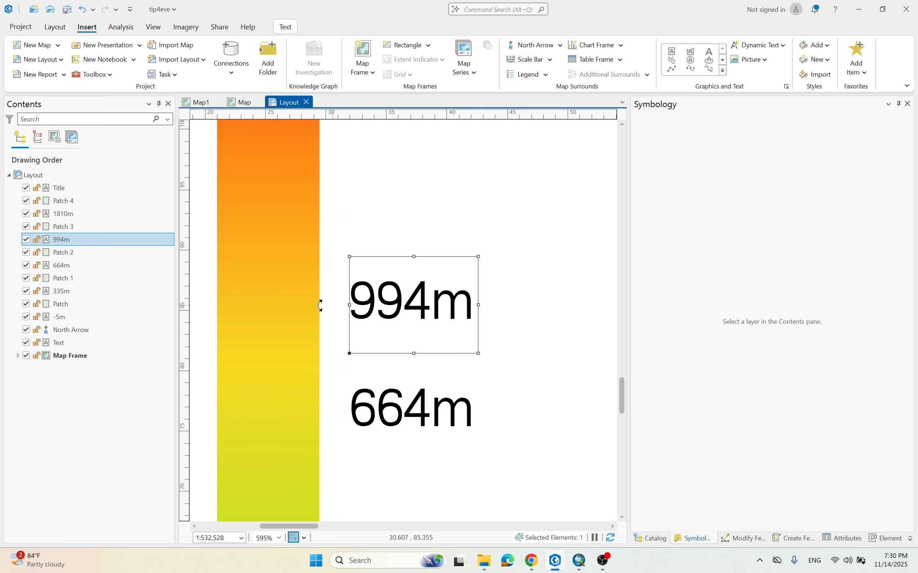
{"action": "left_click", "coordinate": [343, 378]}
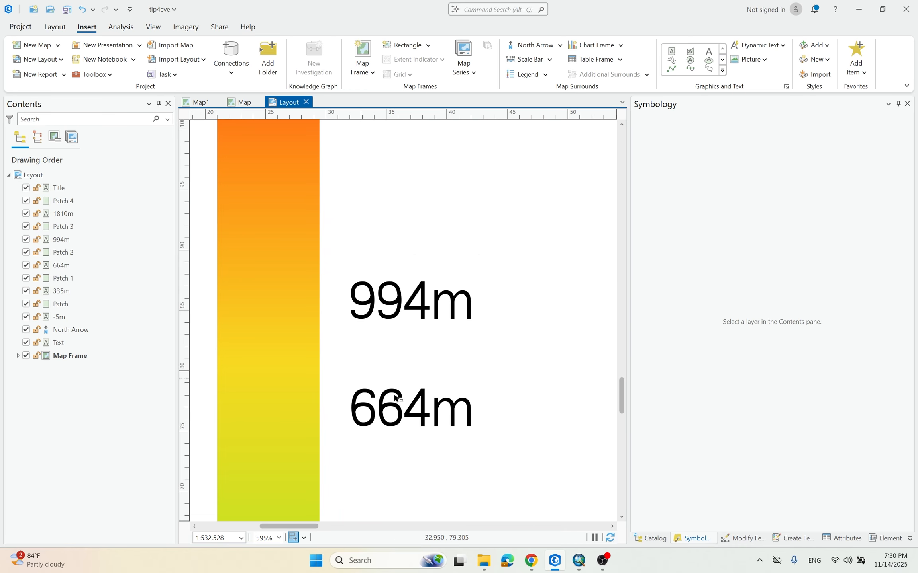
Nudge the 994m label slightly up beside the ramp's yellow-orange section and deselect it.
{"action": "scroll", "coordinate": [405, 323], "scroll_direction": "down", "scroll_amount": 3}
{"action": "scroll", "coordinate": [406, 379], "scroll_direction": "up", "scroll_amount": 2}
{"action": "left_click", "coordinate": [381, 360]}
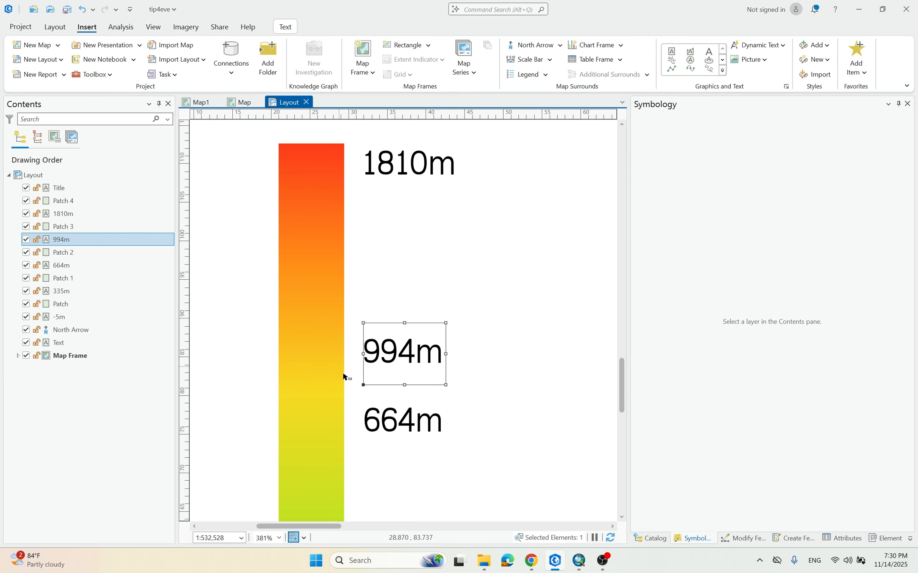
{"action": "scroll", "coordinate": [381, 363], "scroll_direction": "down", "scroll_amount": 3}
{"action": "left_click", "coordinate": [406, 438]}
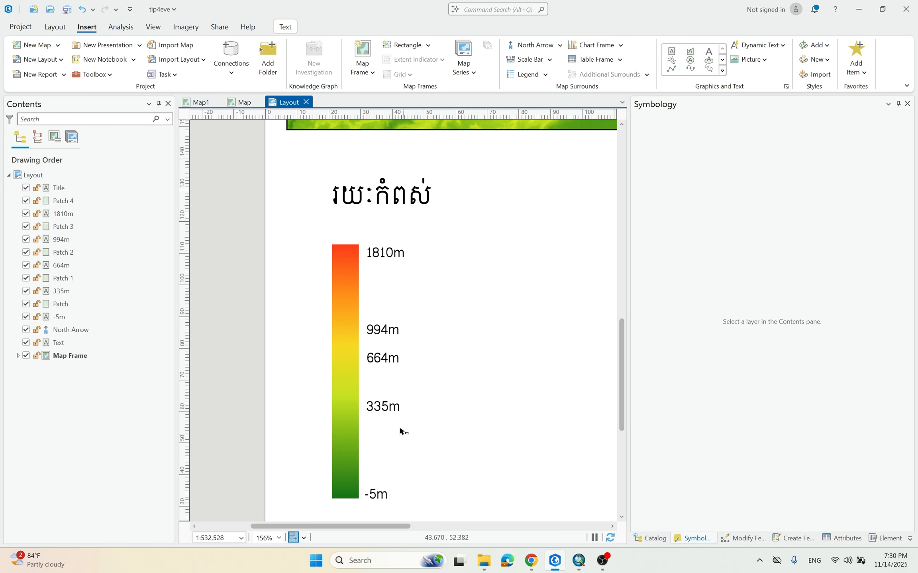
{"action": "scroll", "coordinate": [371, 317], "scroll_direction": "up", "scroll_amount": 3}
{"action": "left_click", "coordinate": [374, 353]}
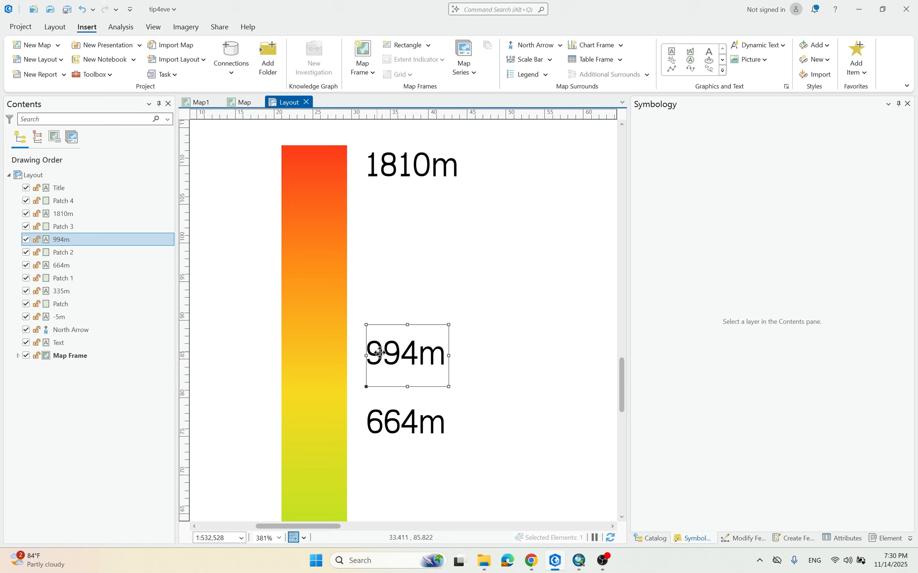
{"action": "left_click_drag", "start_coordinate": [387, 352], "coordinate": [386, 342]}
{"action": "left_click", "coordinate": [383, 272]}
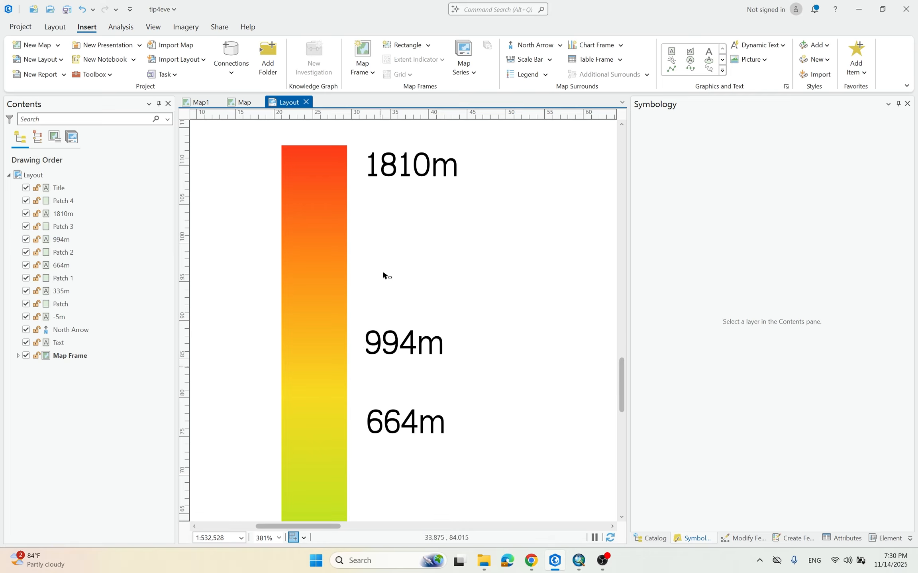
Nudge the 1810m label up towards the ramp's top end and the -5m label slightly down at its bottom end.
{"action": "left_click", "coordinate": [387, 165]}
{"action": "left_click_drag", "start_coordinate": [387, 165], "coordinate": [387, 158]}
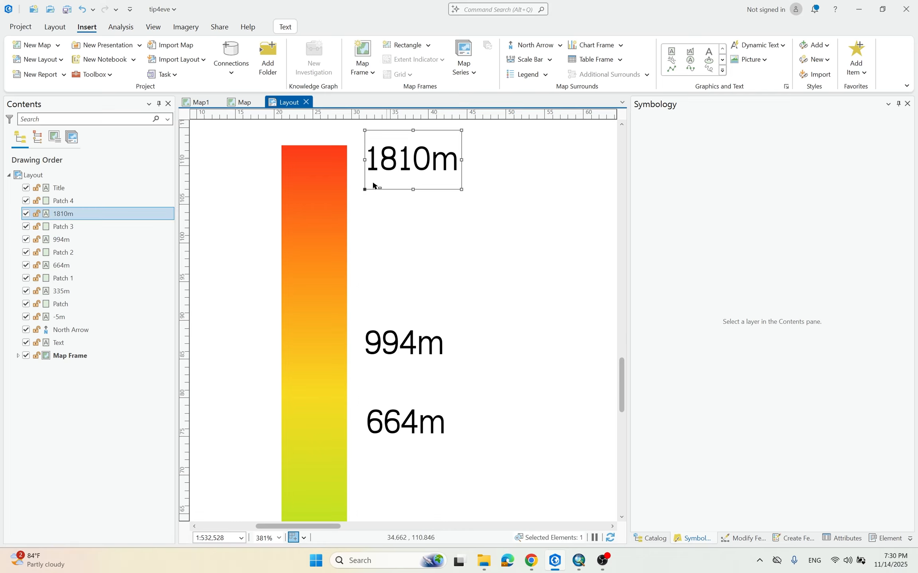
{"action": "scroll", "coordinate": [392, 164], "scroll_direction": "down", "scroll_amount": 5}
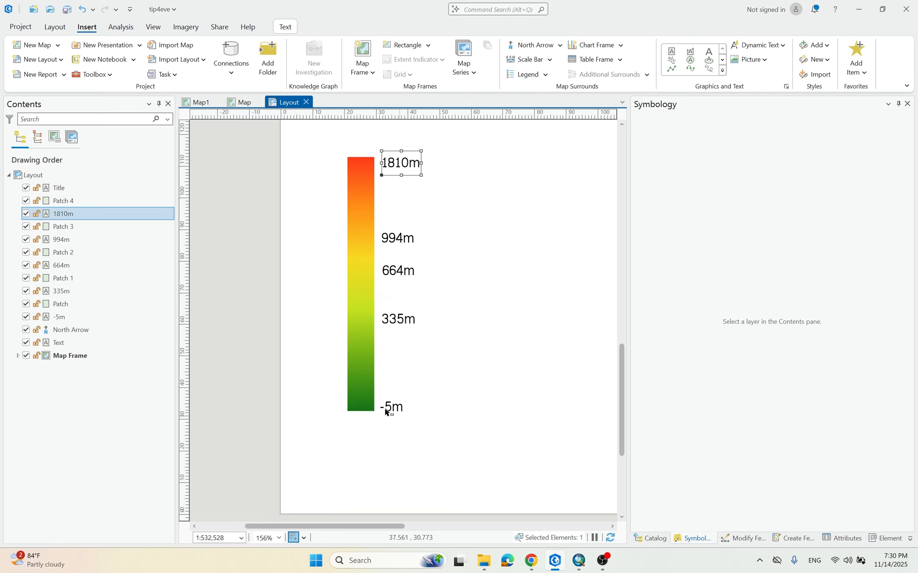
{"action": "scroll", "coordinate": [395, 151], "scroll_direction": "up", "scroll_amount": 7}
{"action": "left_click_drag", "start_coordinate": [378, 188], "coordinate": [381, 198]}
{"action": "left_click", "coordinate": [410, 314]}
{"action": "scroll", "coordinate": [410, 205], "scroll_direction": "down", "scroll_amount": 9}
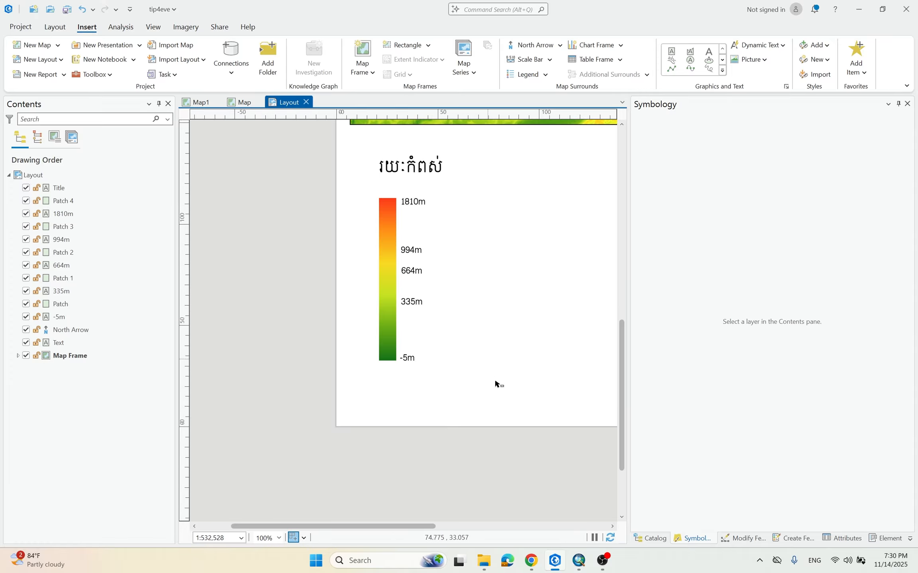
Move the Khmer legend title slightly closer to the top of the colour ramp and deselect it.
{"action": "scroll", "coordinate": [230, 393], "scroll_direction": "down", "scroll_amount": 4}
{"action": "scroll", "coordinate": [310, 303], "scroll_direction": "up", "scroll_amount": 2}
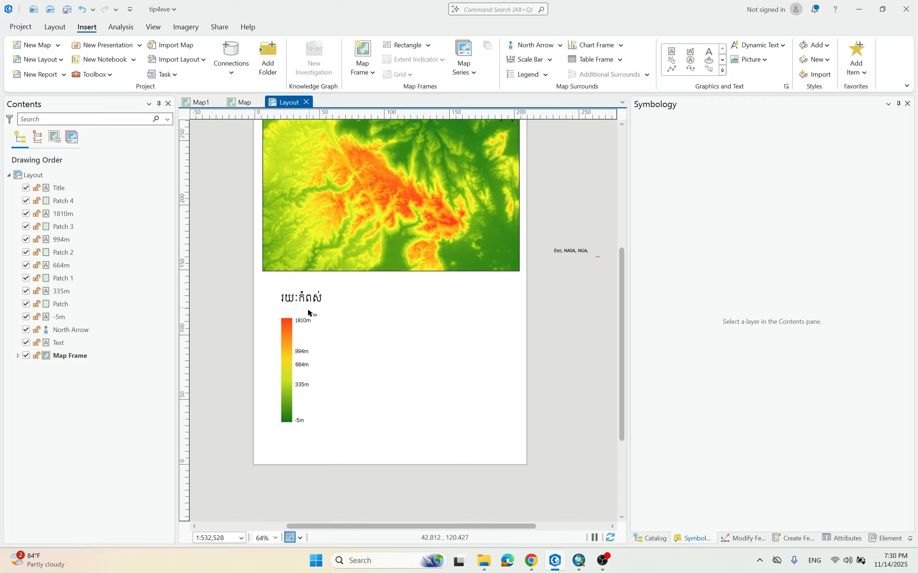
{"action": "scroll", "coordinate": [308, 313], "scroll_direction": "up", "scroll_amount": 4}
{"action": "left_click_drag", "start_coordinate": [286, 295], "coordinate": [284, 283]}
{"action": "scroll", "coordinate": [333, 236], "scroll_direction": "down", "scroll_amount": 2}
{"action": "left_click", "coordinate": [287, 483]}
{"action": "scroll", "coordinate": [310, 241], "scroll_direction": "down", "scroll_amount": 4}
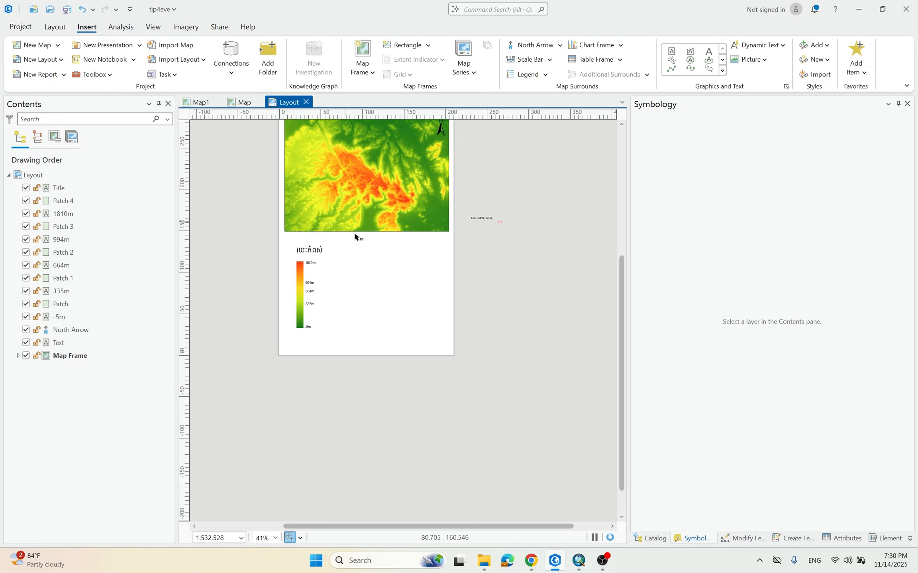
Draw a rectangle around the whole elevation legend, enclosing its Khmer title, colour ramp and metre labels.
{"action": "scroll", "coordinate": [325, 398], "scroll_direction": "up", "scroll_amount": 2}
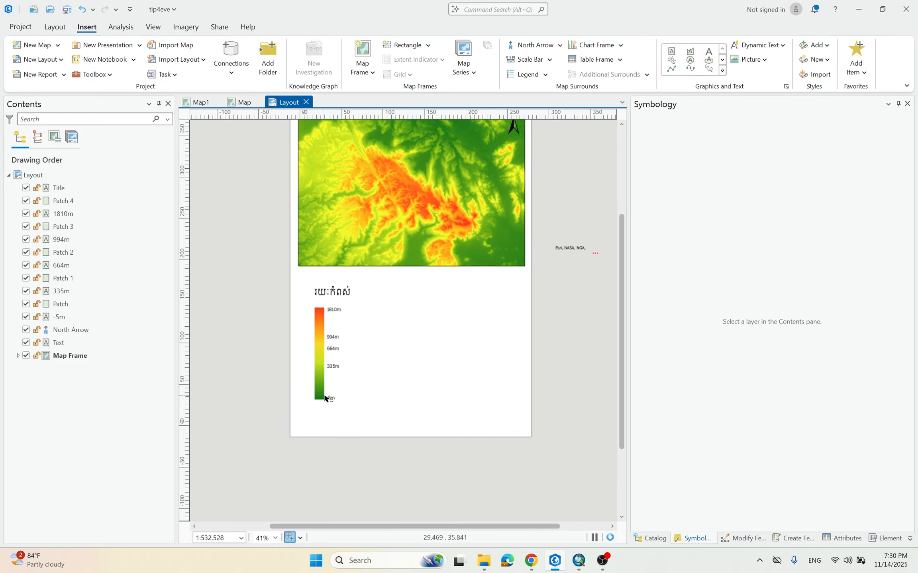
{"action": "scroll", "coordinate": [350, 334], "scroll_direction": "up", "scroll_amount": 2}
{"action": "left_click", "coordinate": [325, 250]}
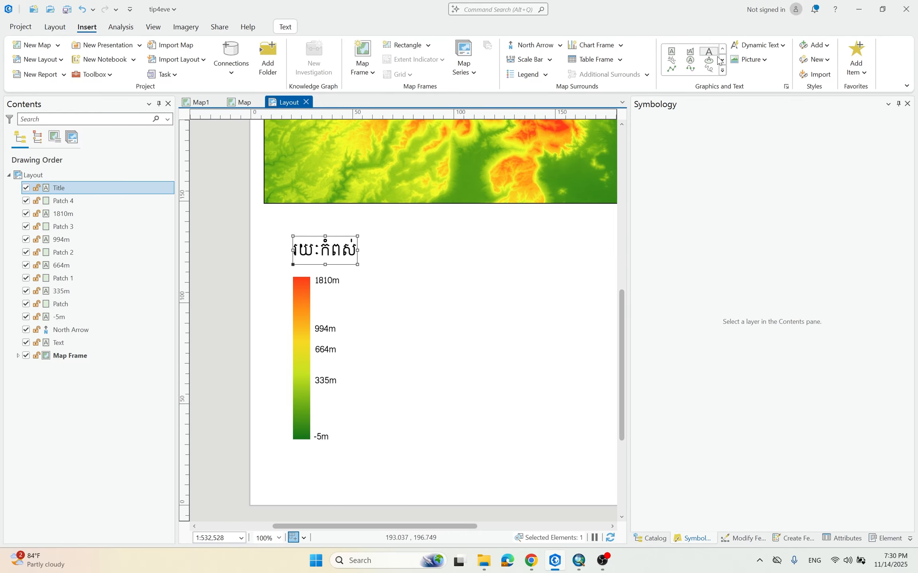
{"action": "left_click", "coordinate": [722, 68]}
{"action": "left_click", "coordinate": [675, 180]}
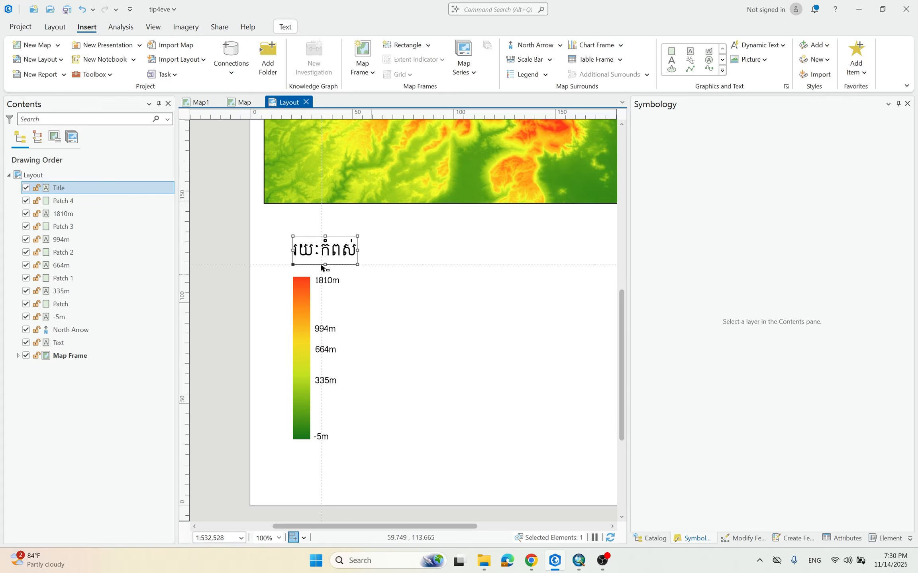
{"action": "left_click_drag", "start_coordinate": [276, 231], "coordinate": [369, 458]}
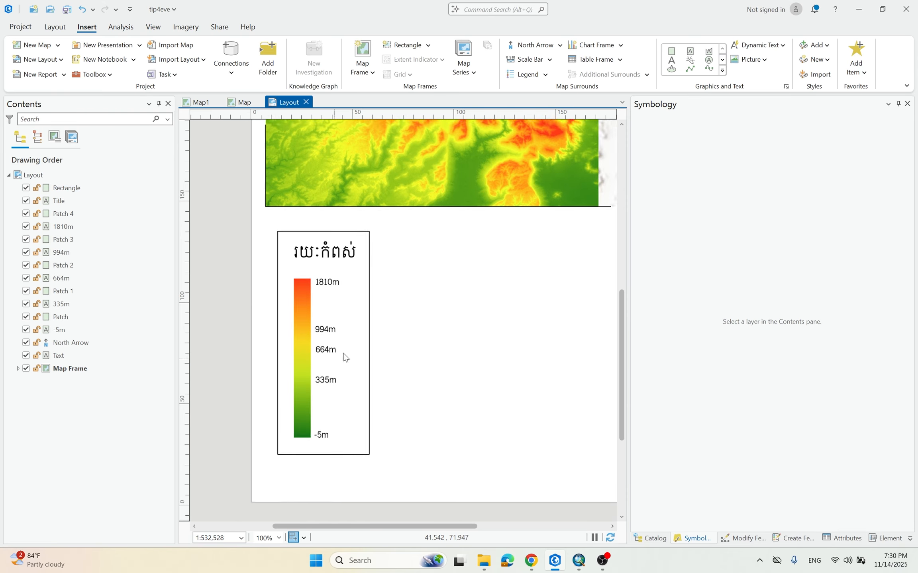
{"action": "scroll", "coordinate": [344, 359], "scroll_direction": "down", "scroll_amount": 4}
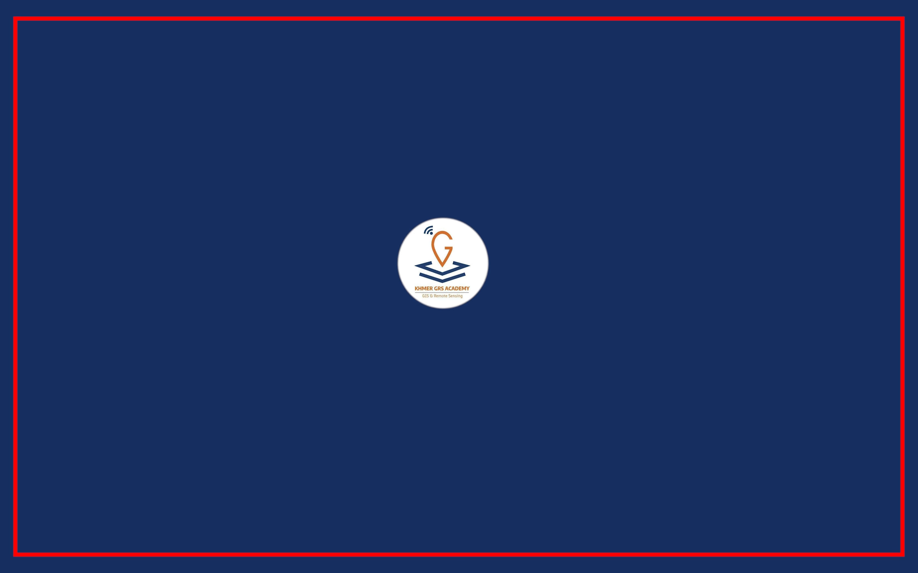